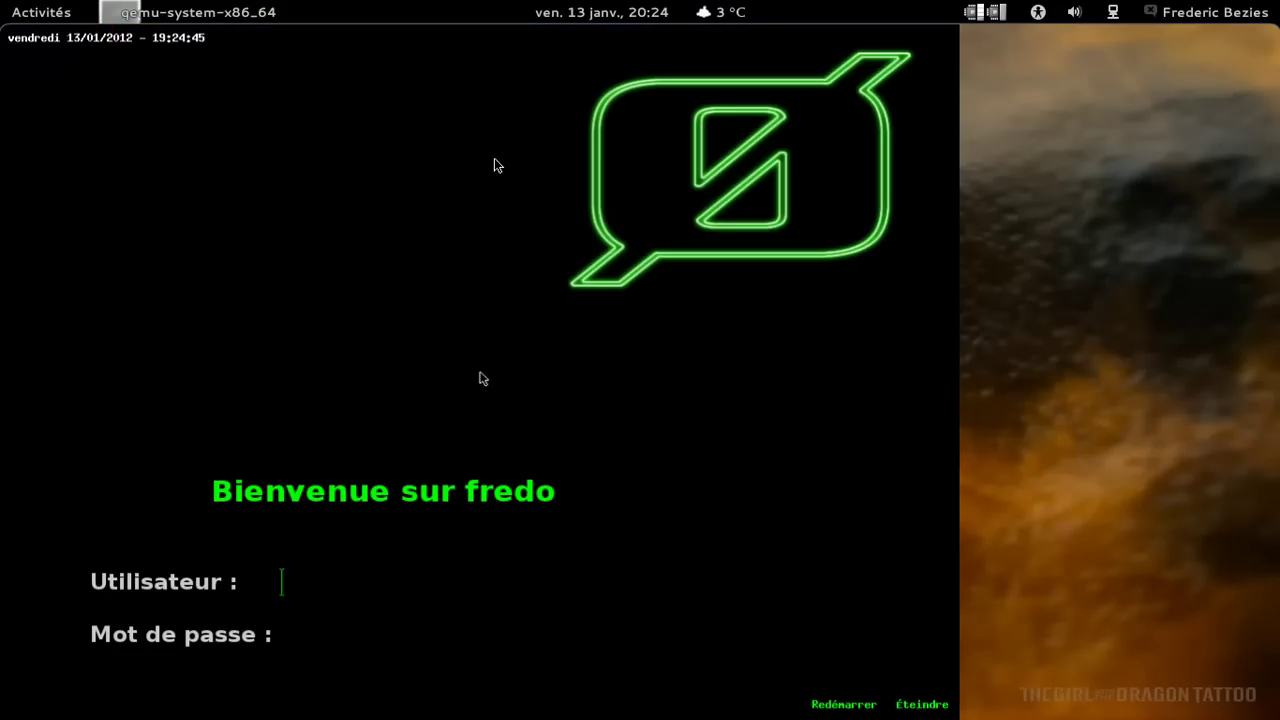
Enter the user name and submit the login to start the Xfce session.
type("fred")
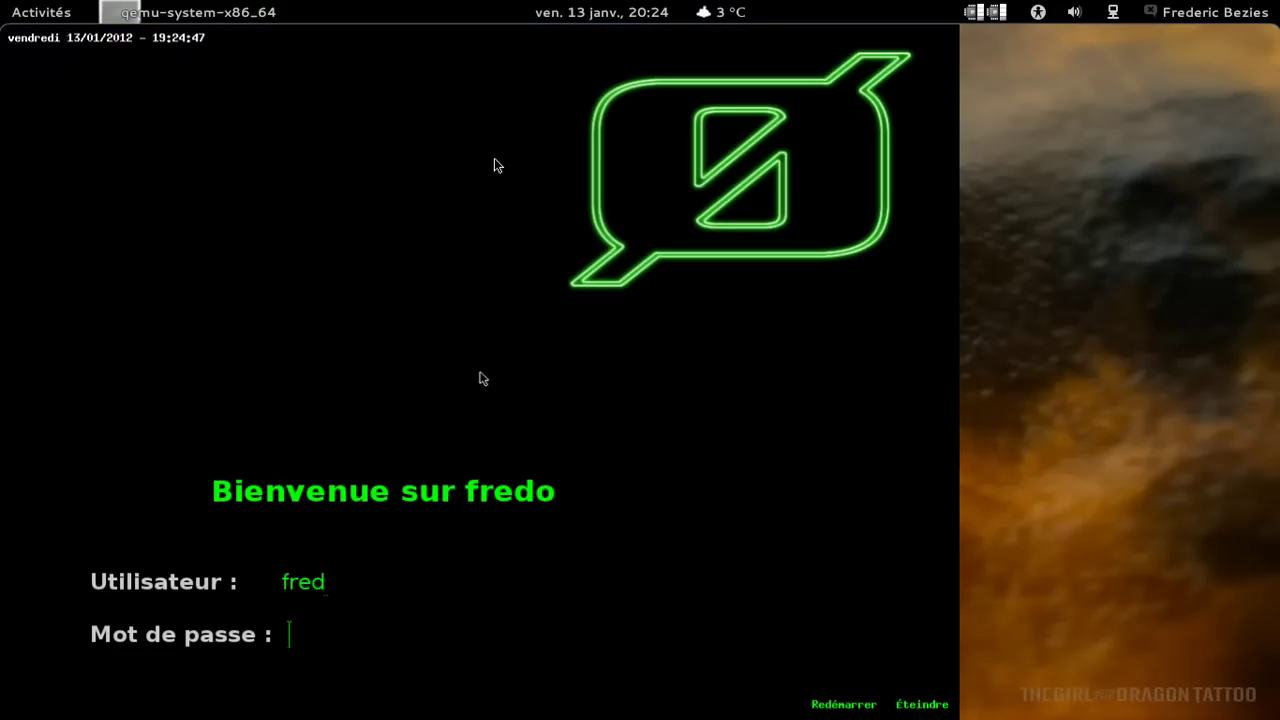
key("Return")
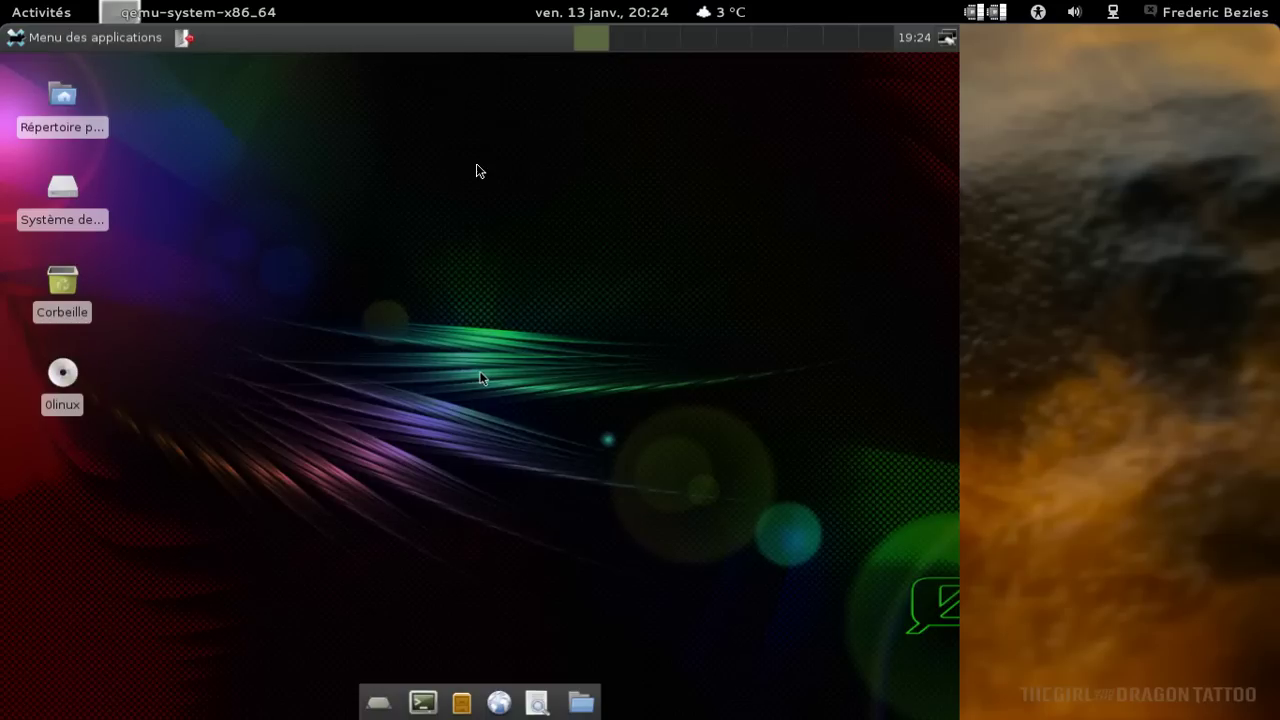
Launch the Thunar file manager on the home folder after browsing Paramètres and Accessoires.
left_click(70, 40)
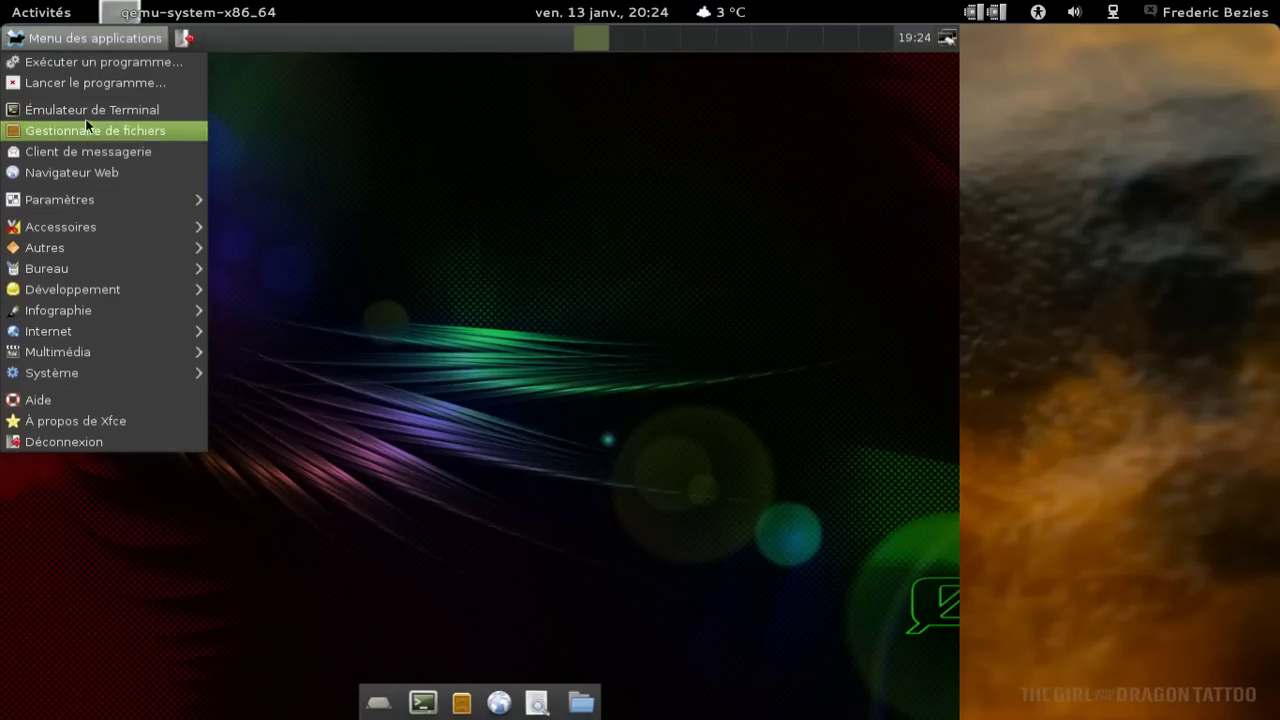
mouse_move(89, 197)
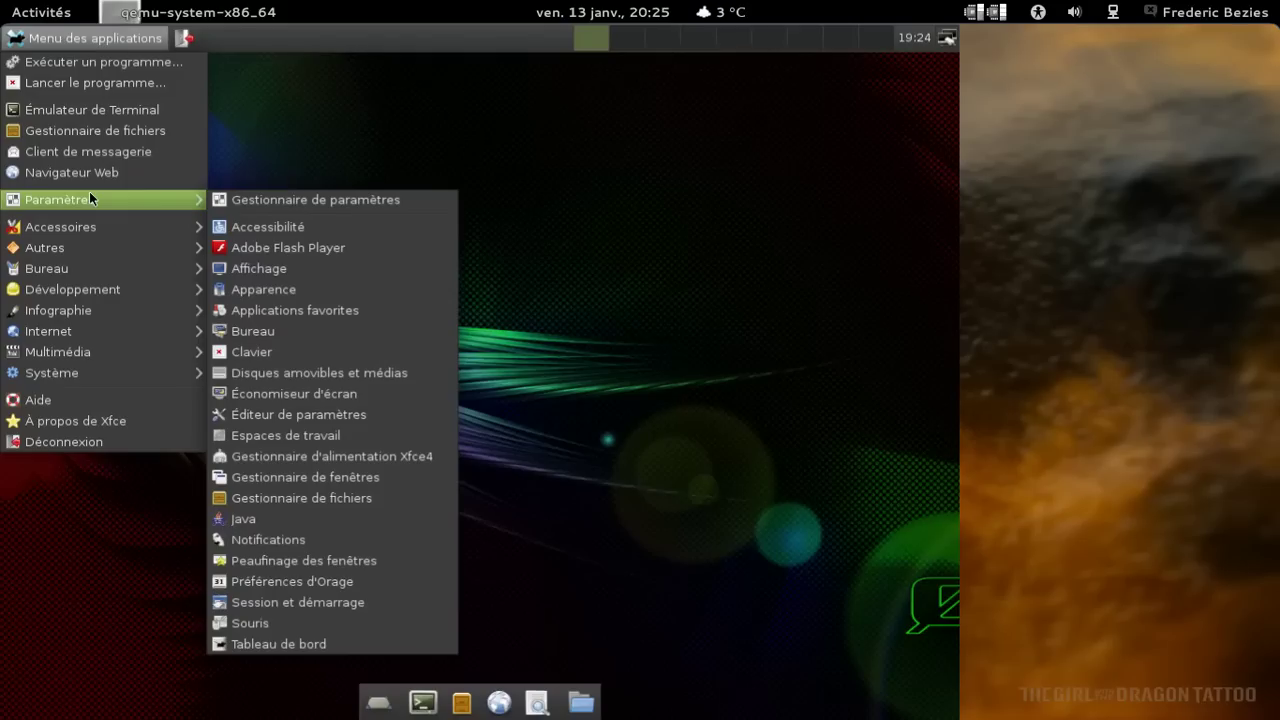
mouse_move(89, 226)
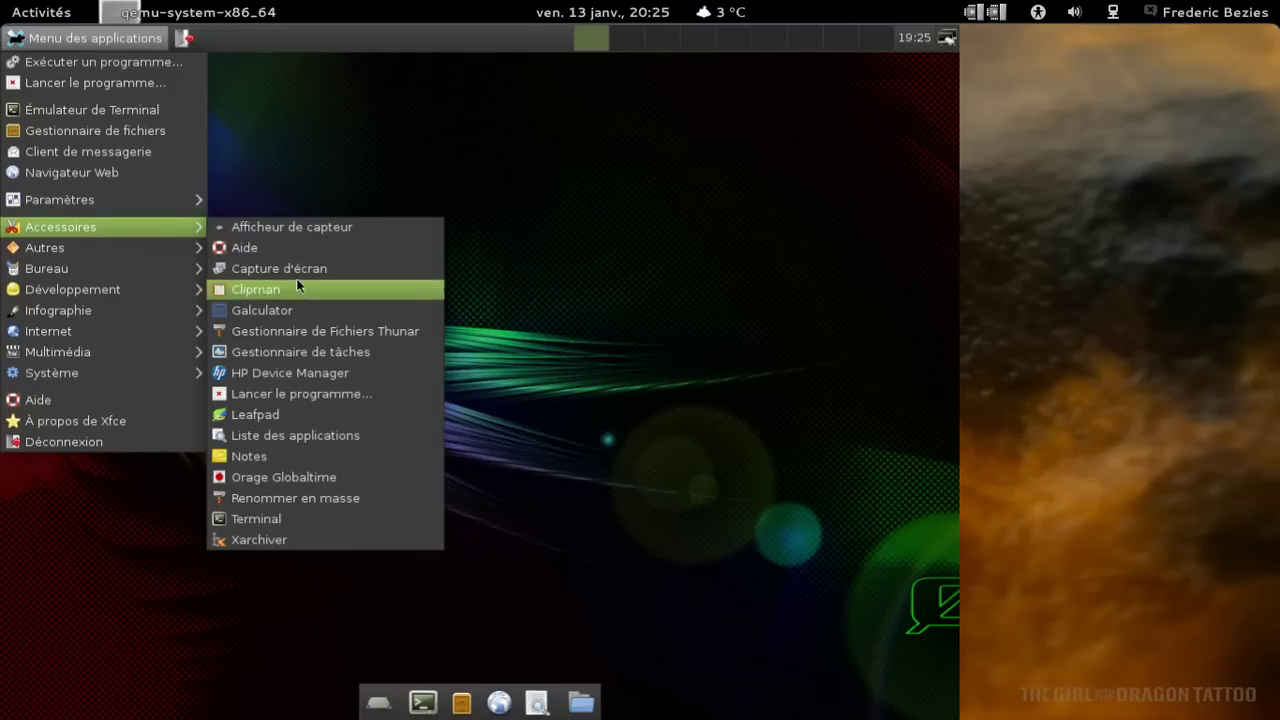
left_click(318, 334)
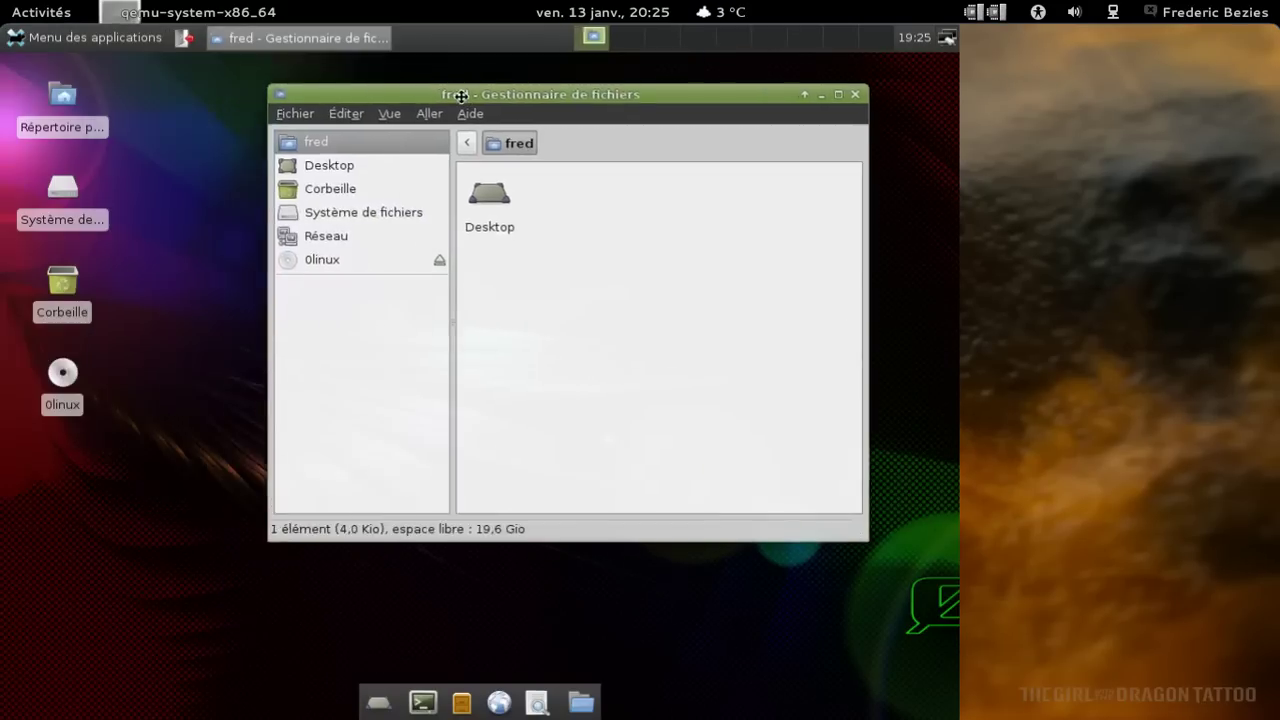
Check Thunar's version 1.2.3, launch VLC media player from Multimédia, and close the About dialog.
left_click(490, 102)
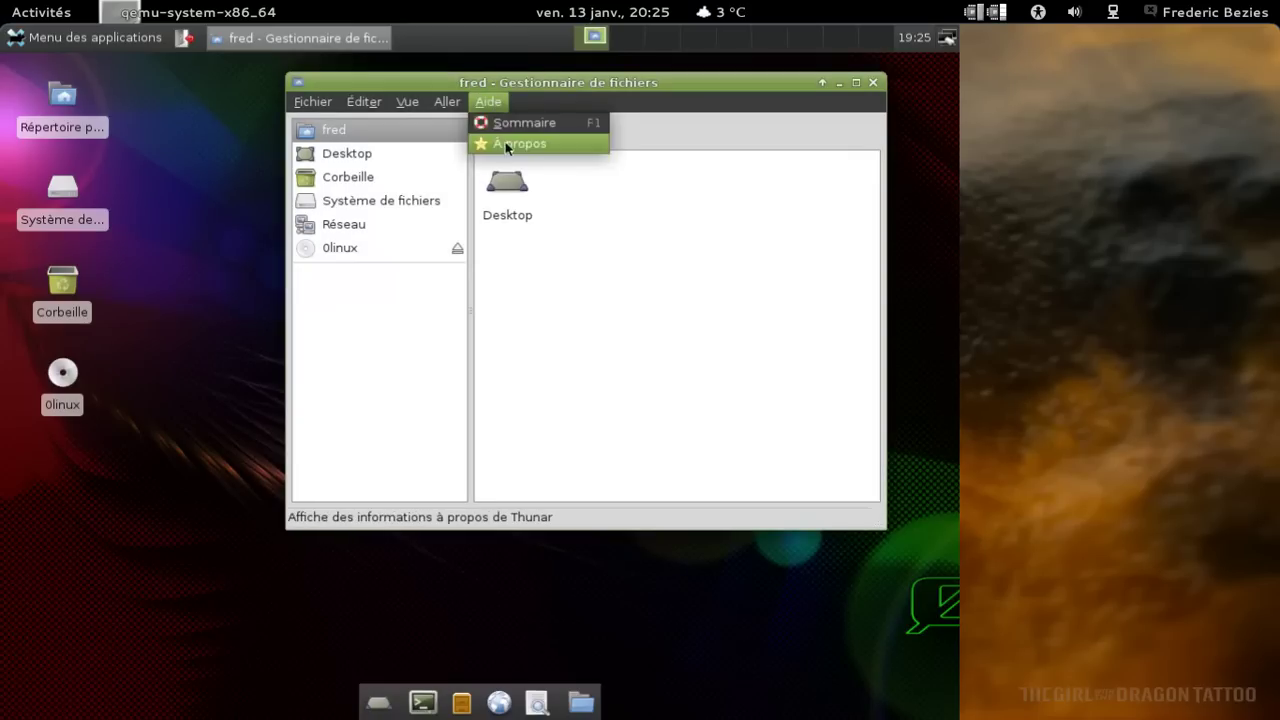
left_click(506, 138)
left_click(85, 37)
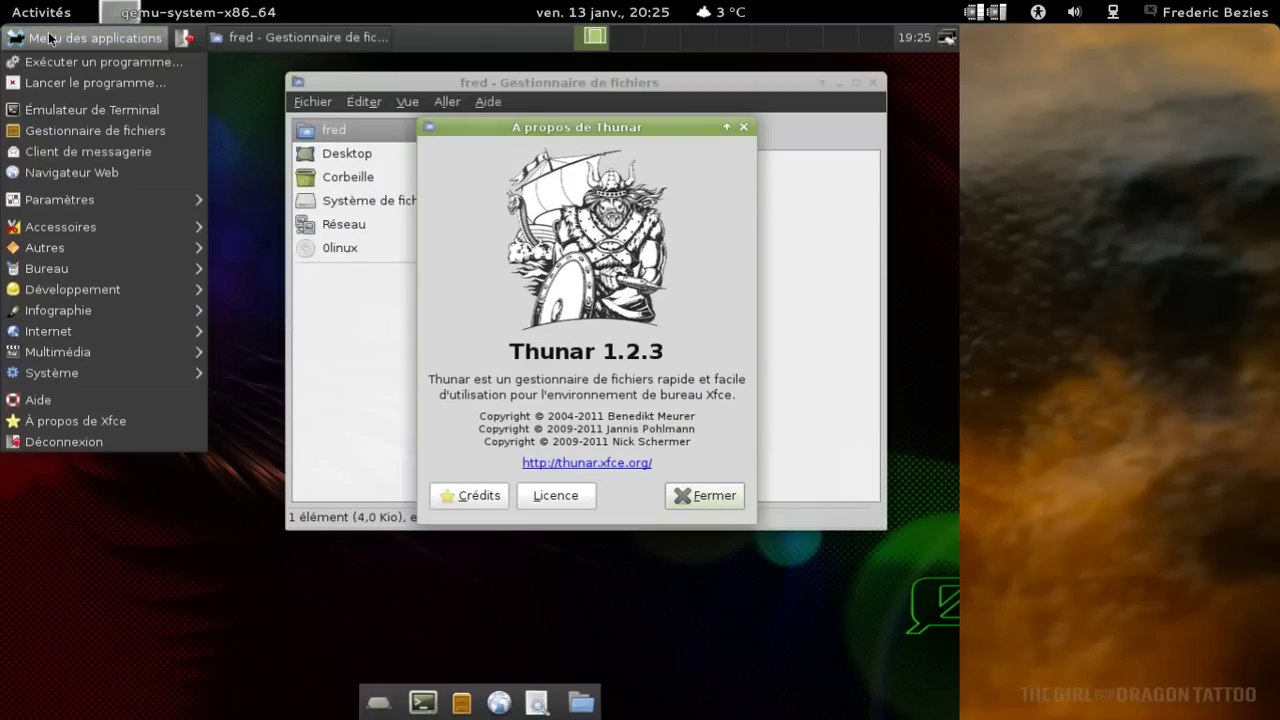
mouse_move(111, 351)
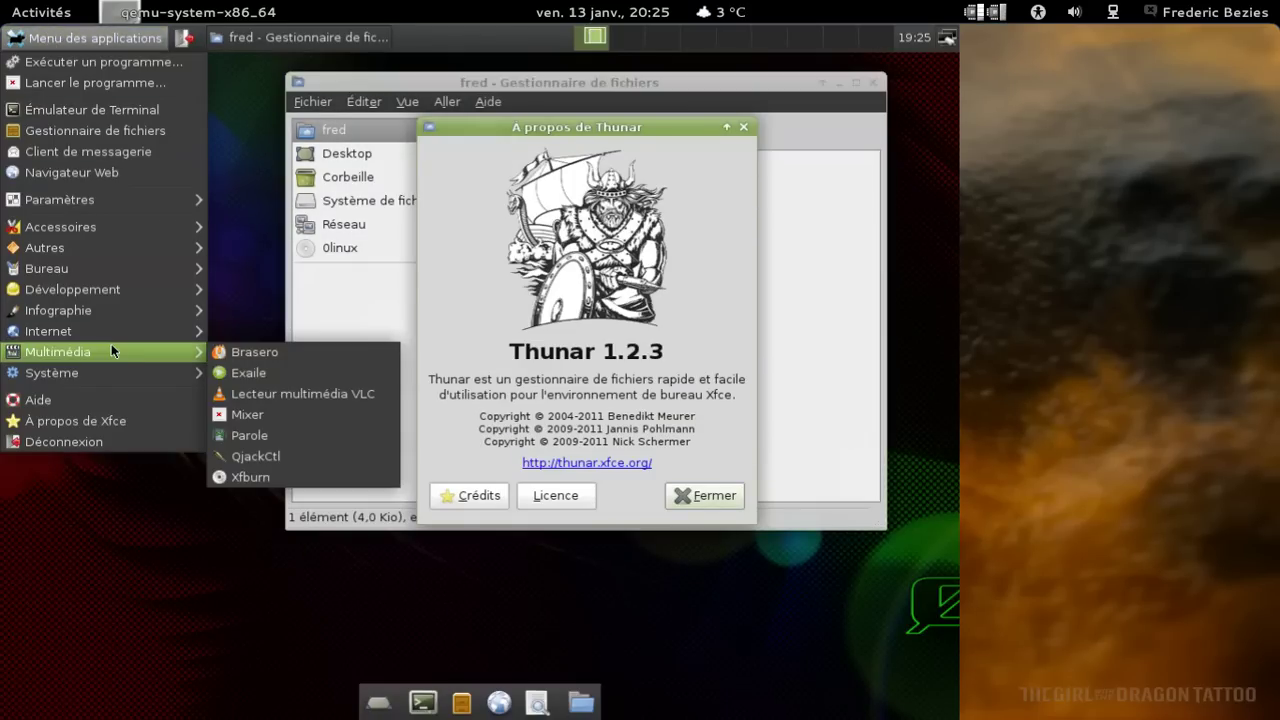
left_click(300, 393)
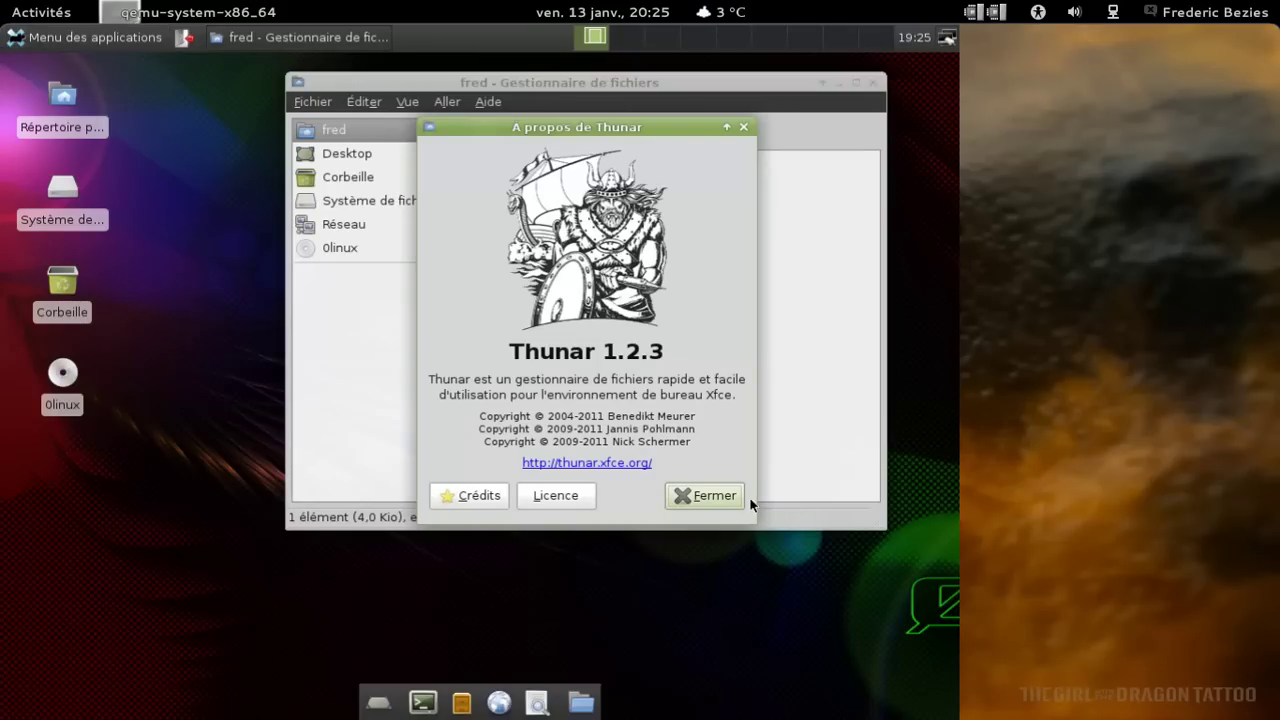
left_click(740, 500)
Close Thunar, view VLC's version 1.1.12 "The Luggage", then quit VLC.
left_click(873, 83)
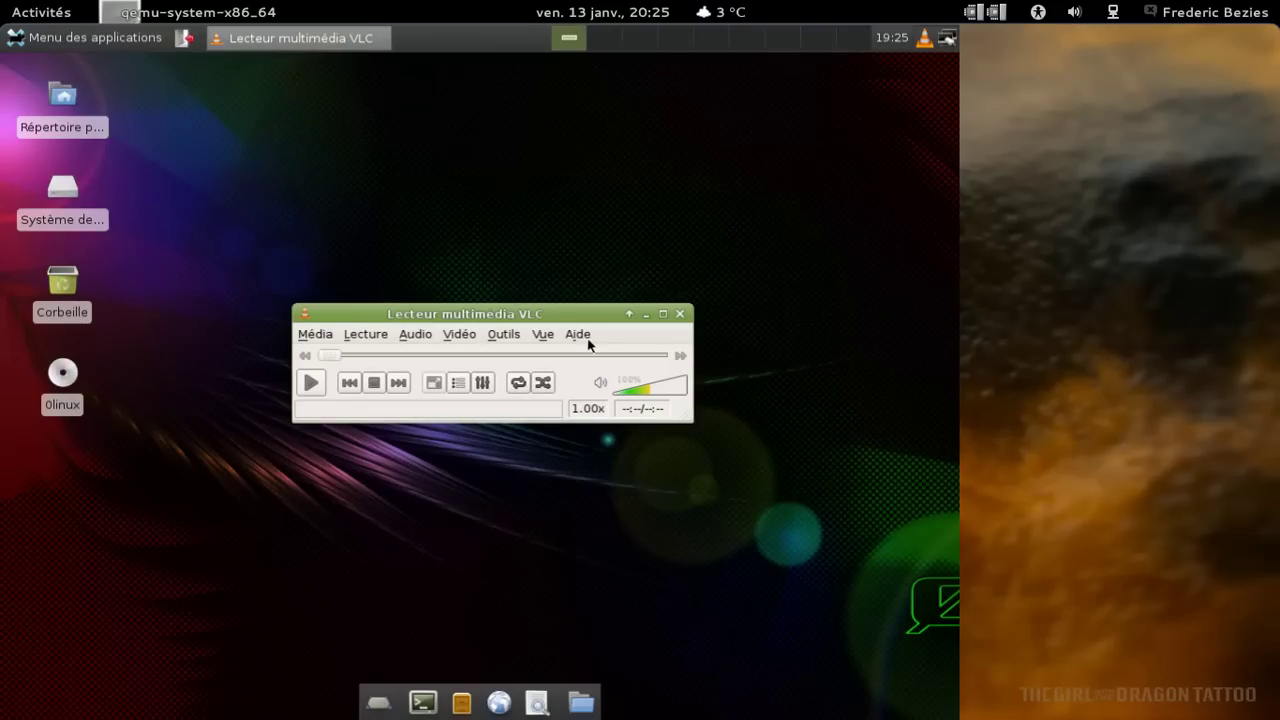
left_click(584, 338)
left_click(603, 384)
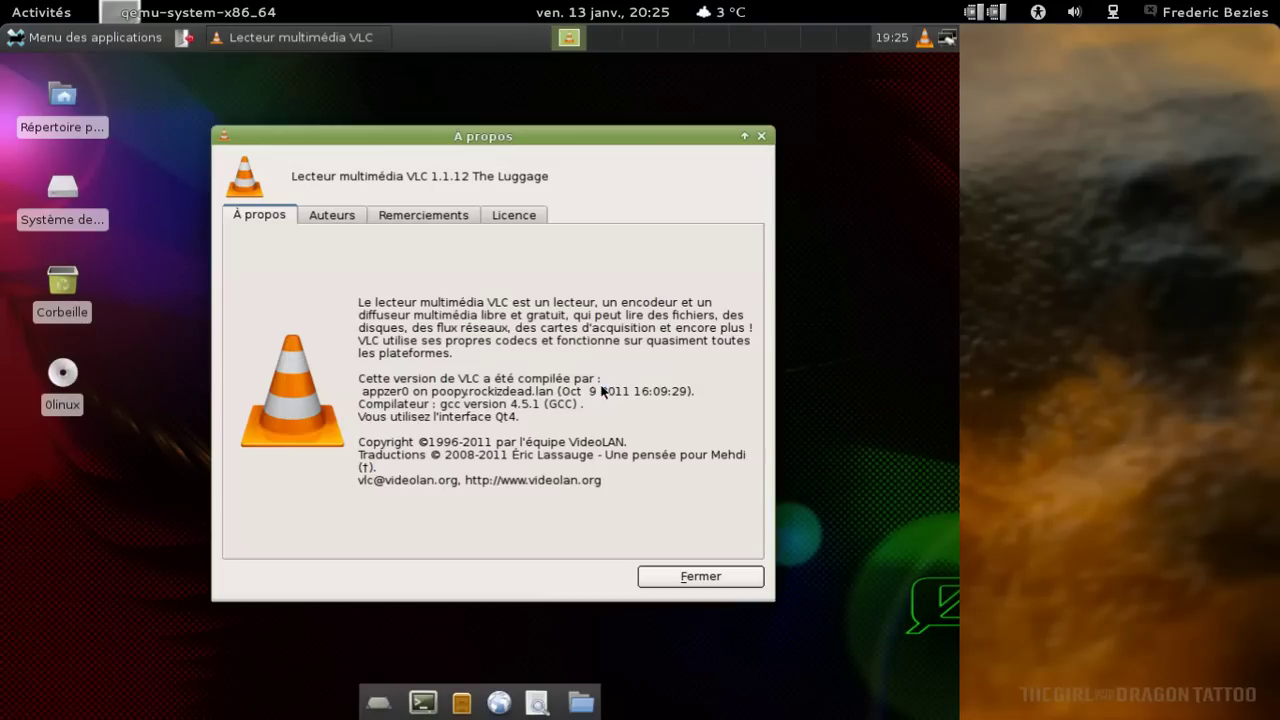
left_click(759, 137)
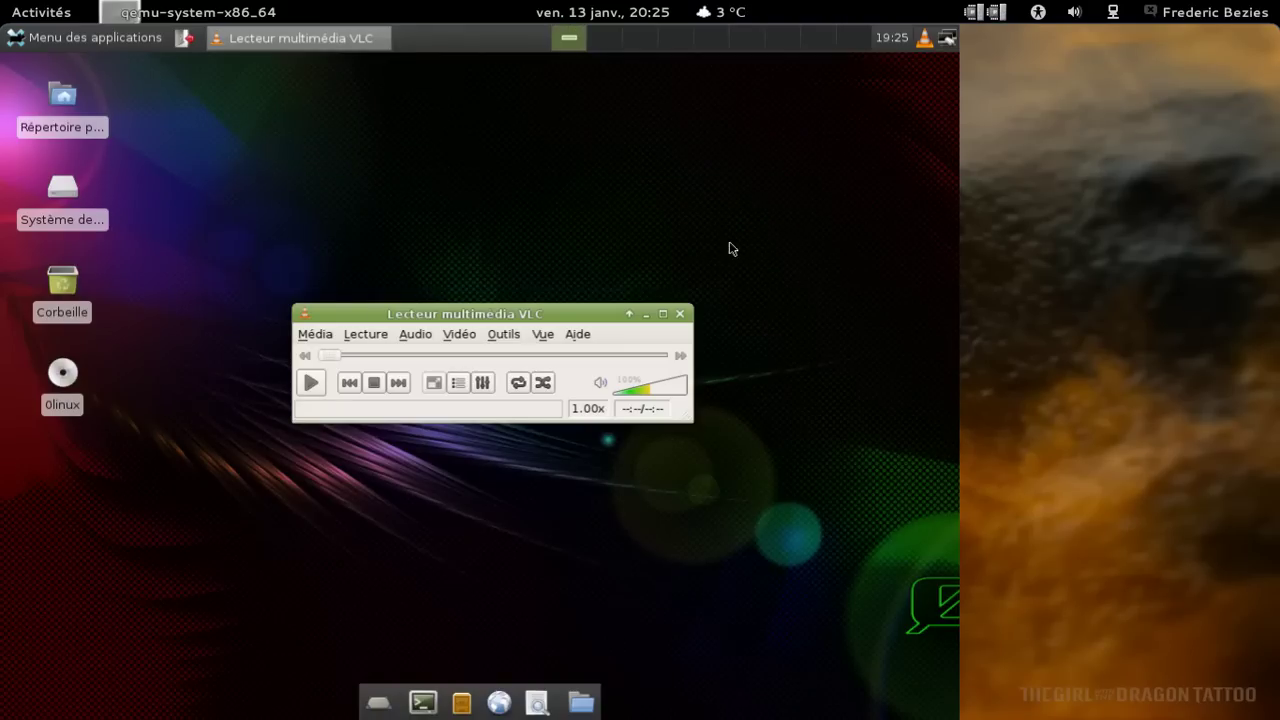
left_click(680, 314)
left_click(89, 38)
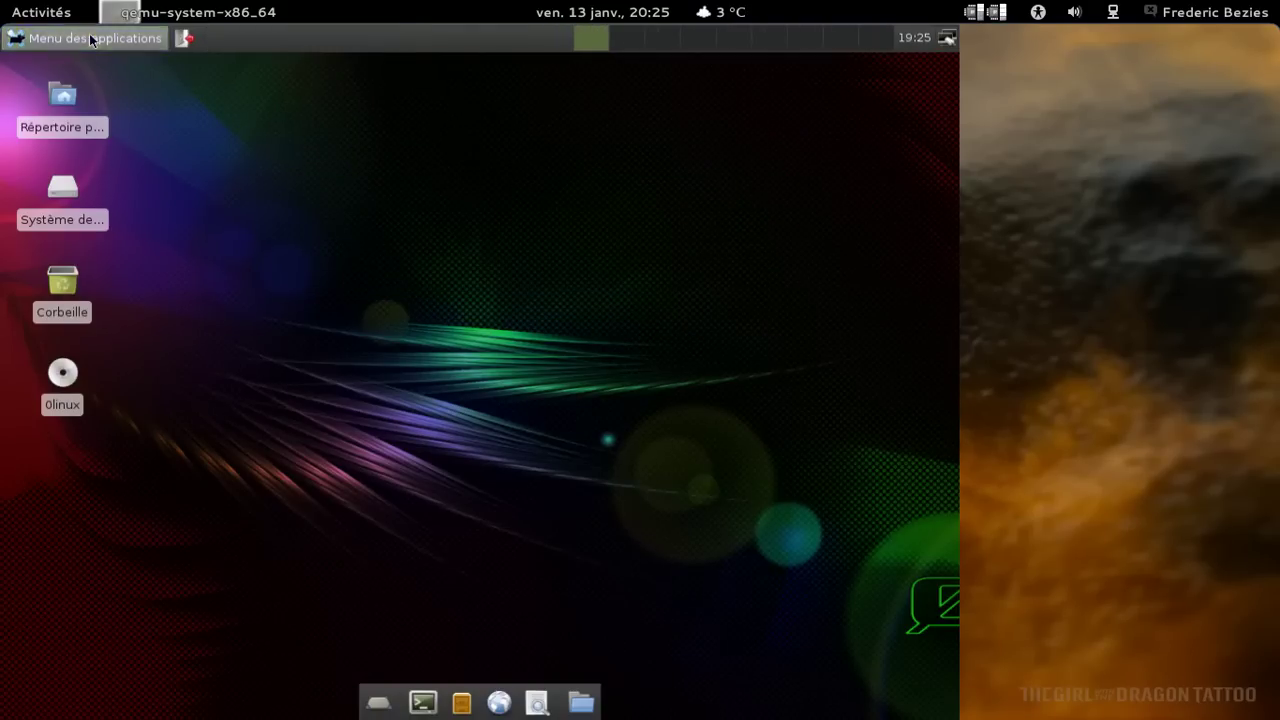
Launch the Xfce Task Manager after browsing Multimédia, Internet and Accessoires.
mouse_move(89, 352)
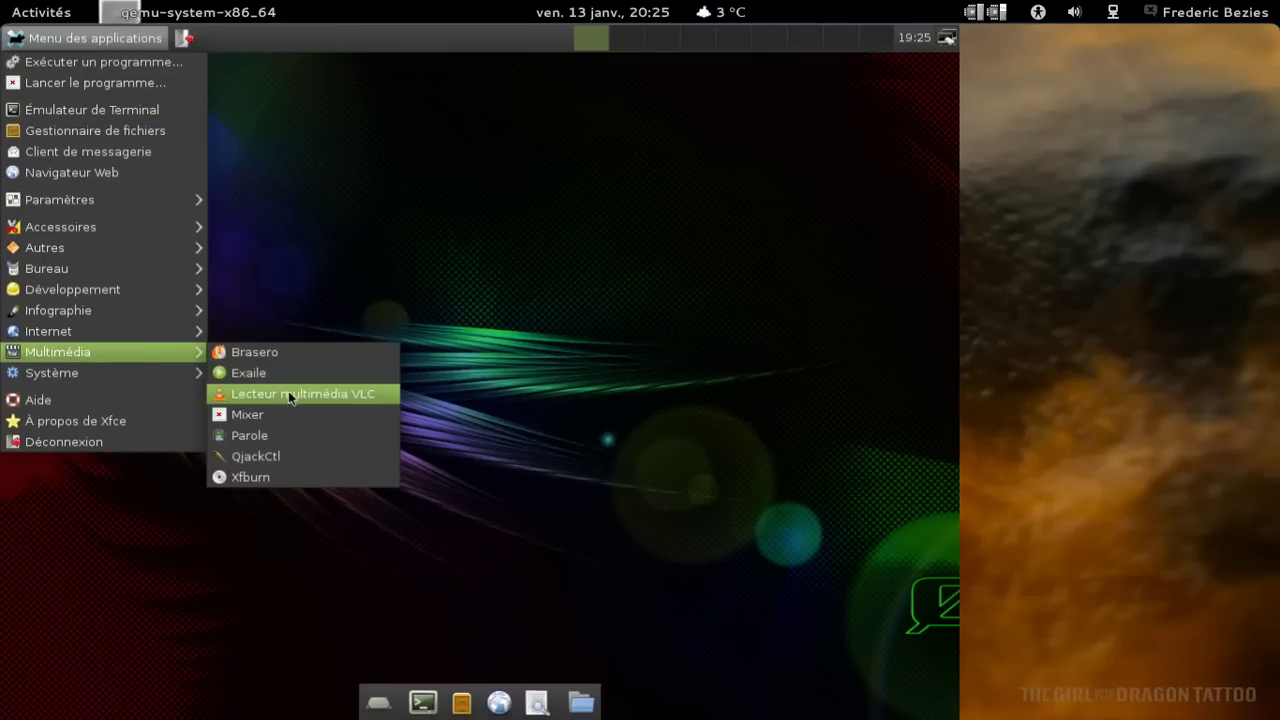
mouse_move(143, 337)
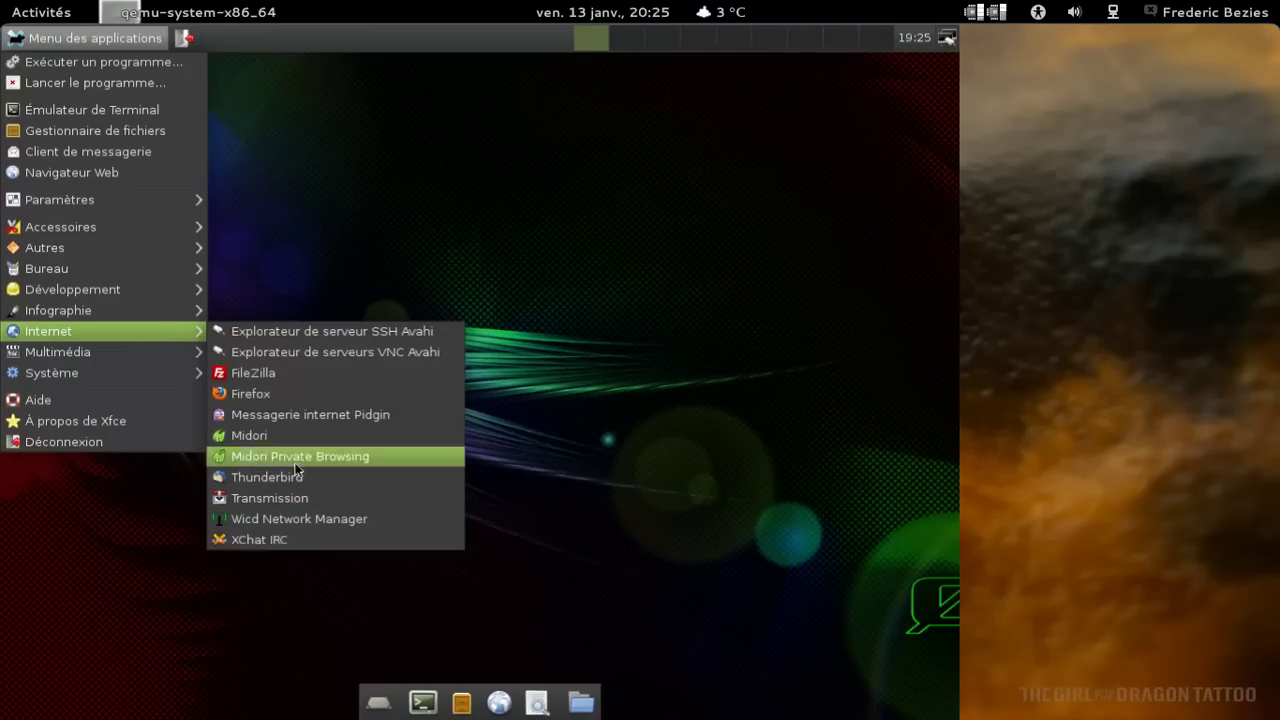
mouse_move(137, 289)
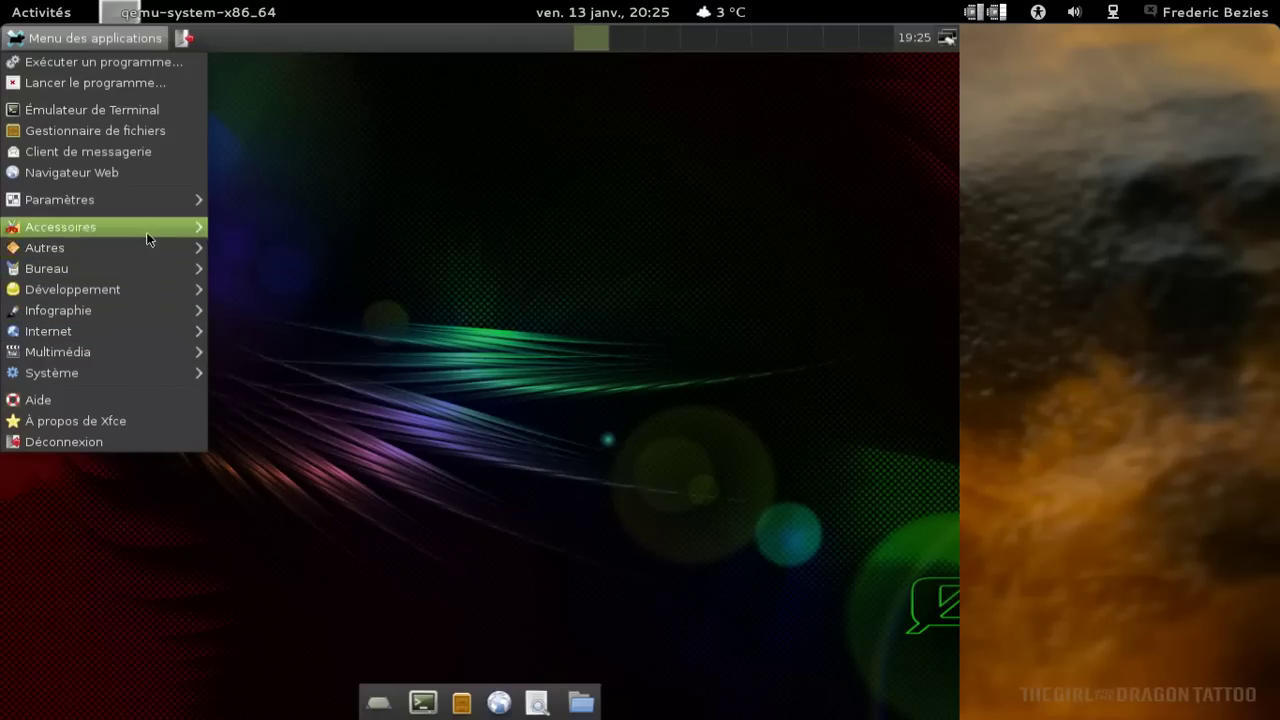
mouse_move(146, 234)
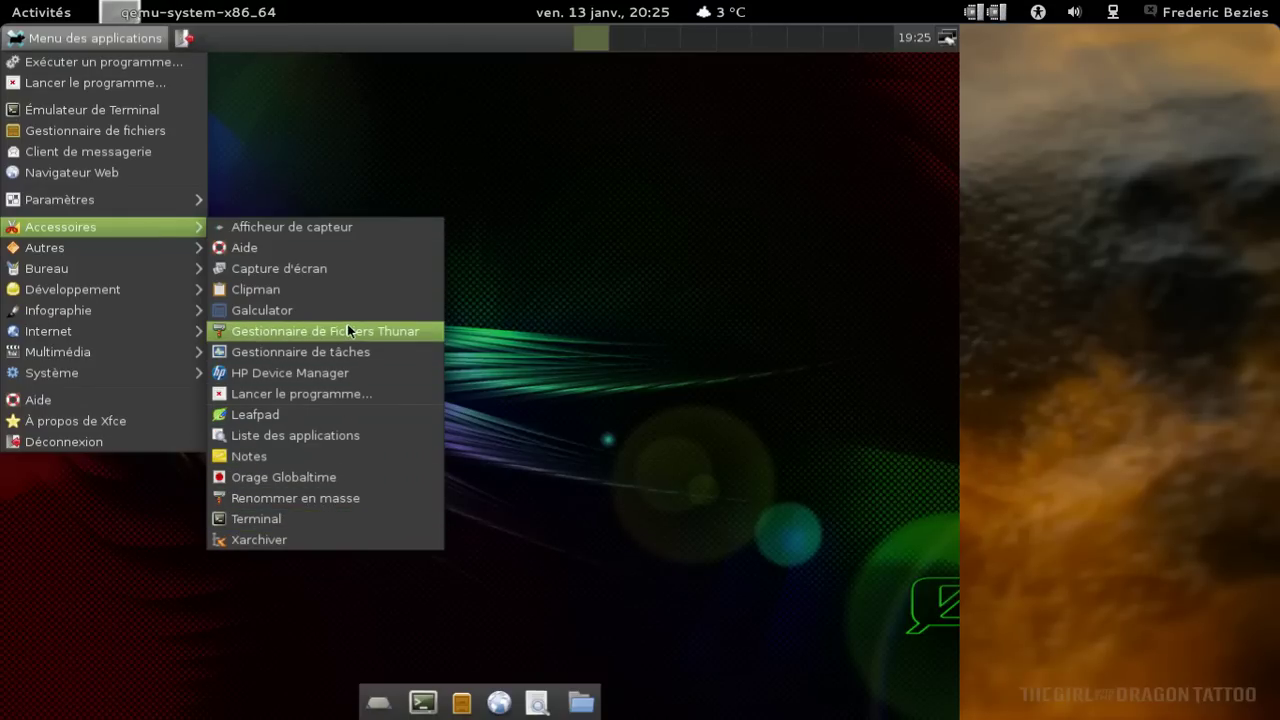
left_click(346, 350)
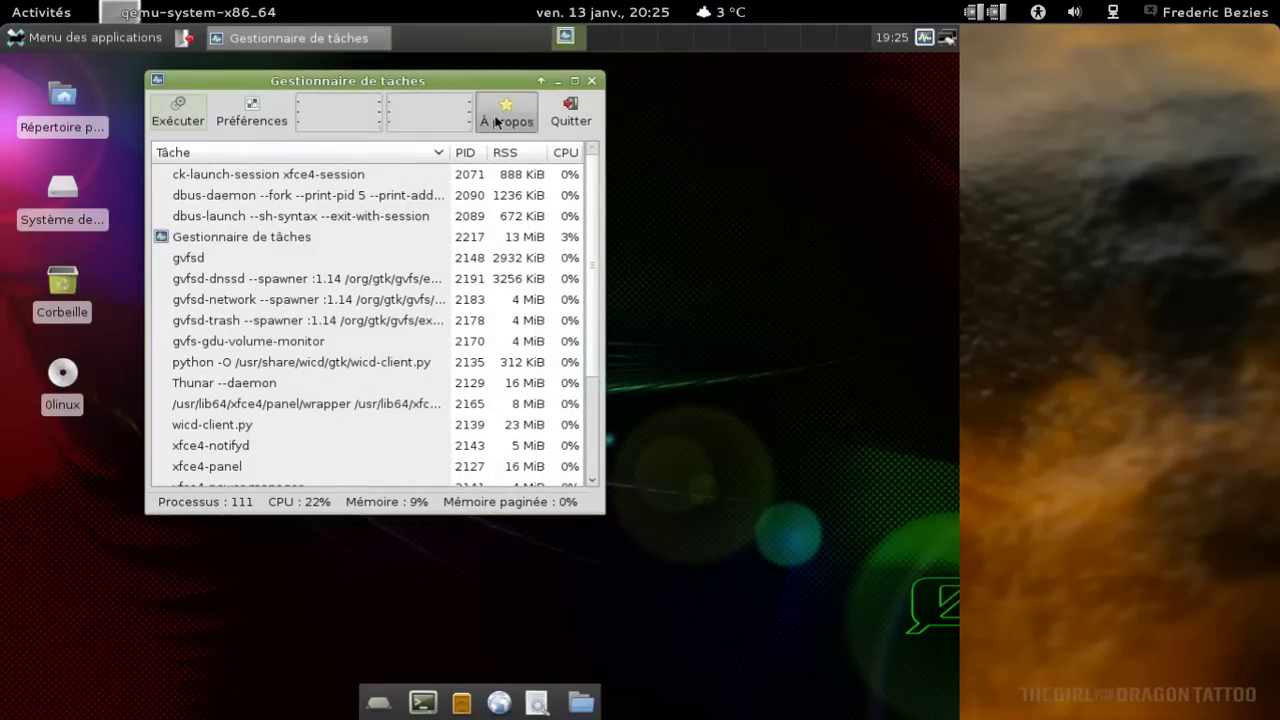
View the Task Manager's About information, scroll through the process list, then quit it.
left_click(497, 123)
left_click(520, 396)
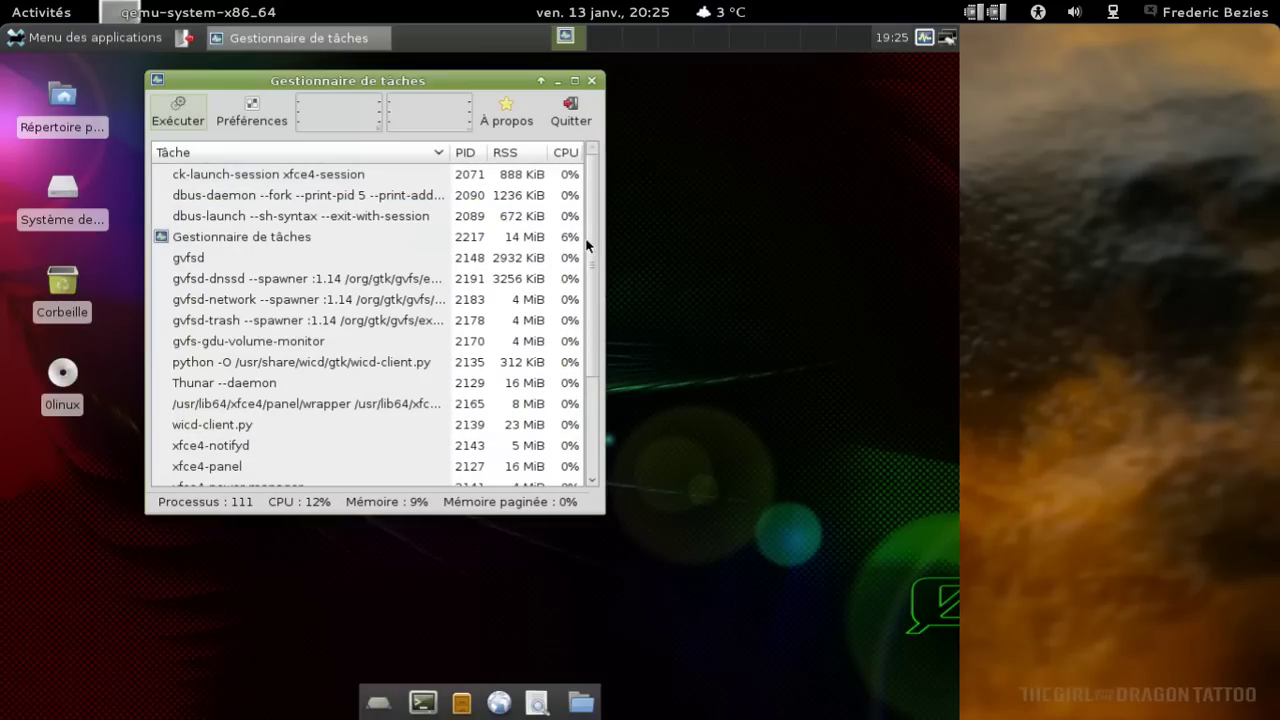
scroll(591, 300, "down", 3)
scroll(591, 260, "up", 3)
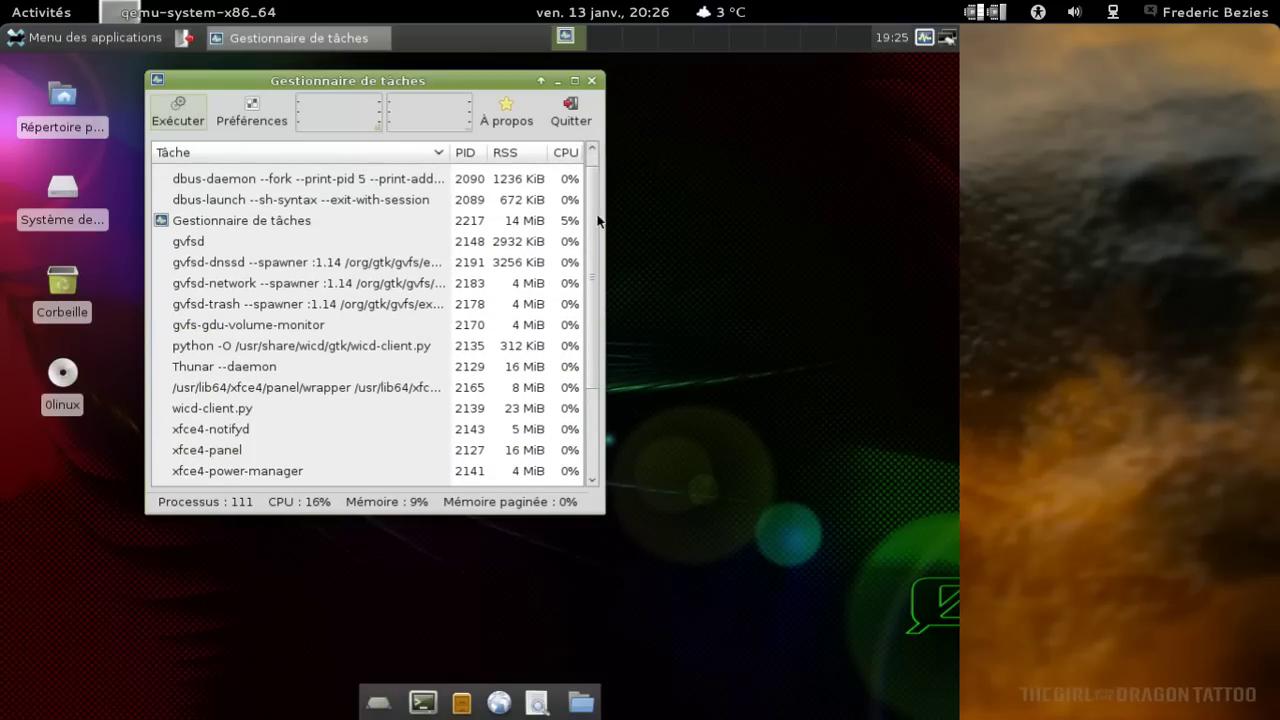
left_click(585, 100)
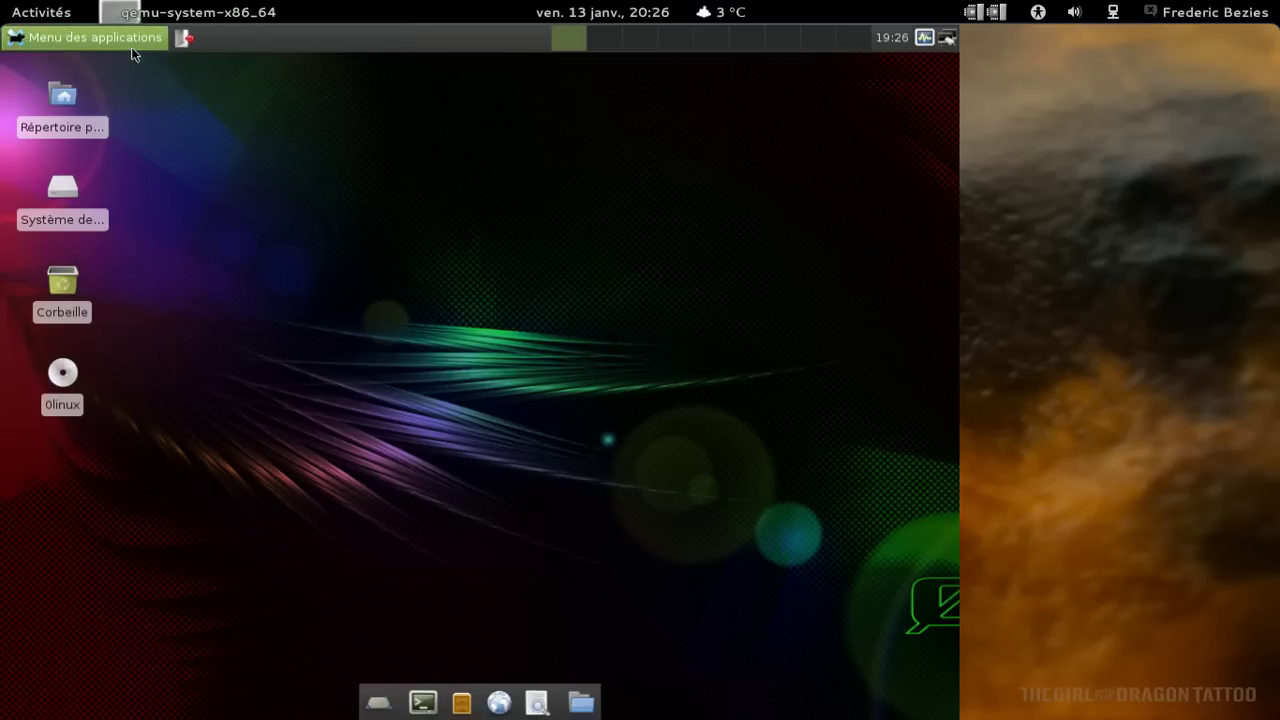
Read Xfce 4.8's About, Credits and Copyright tabs, close them, and open a terminal.
left_click(110, 38)
left_click(148, 420)
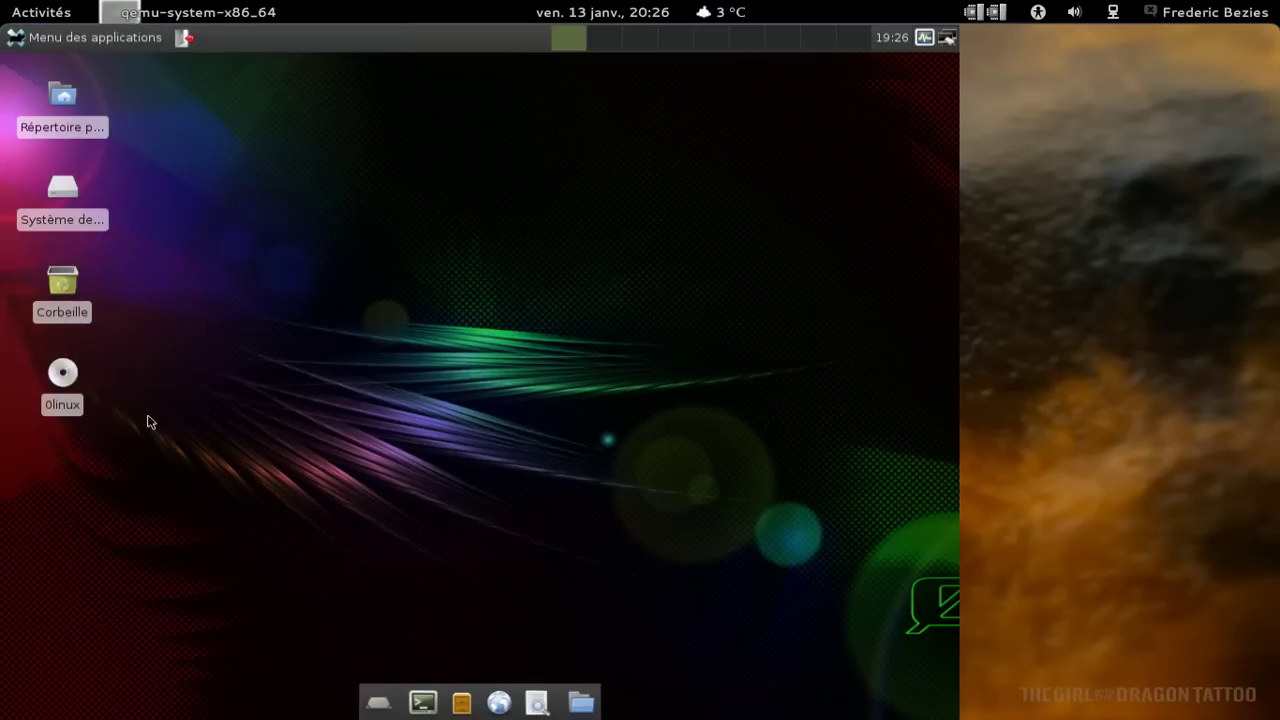
left_click(110, 147)
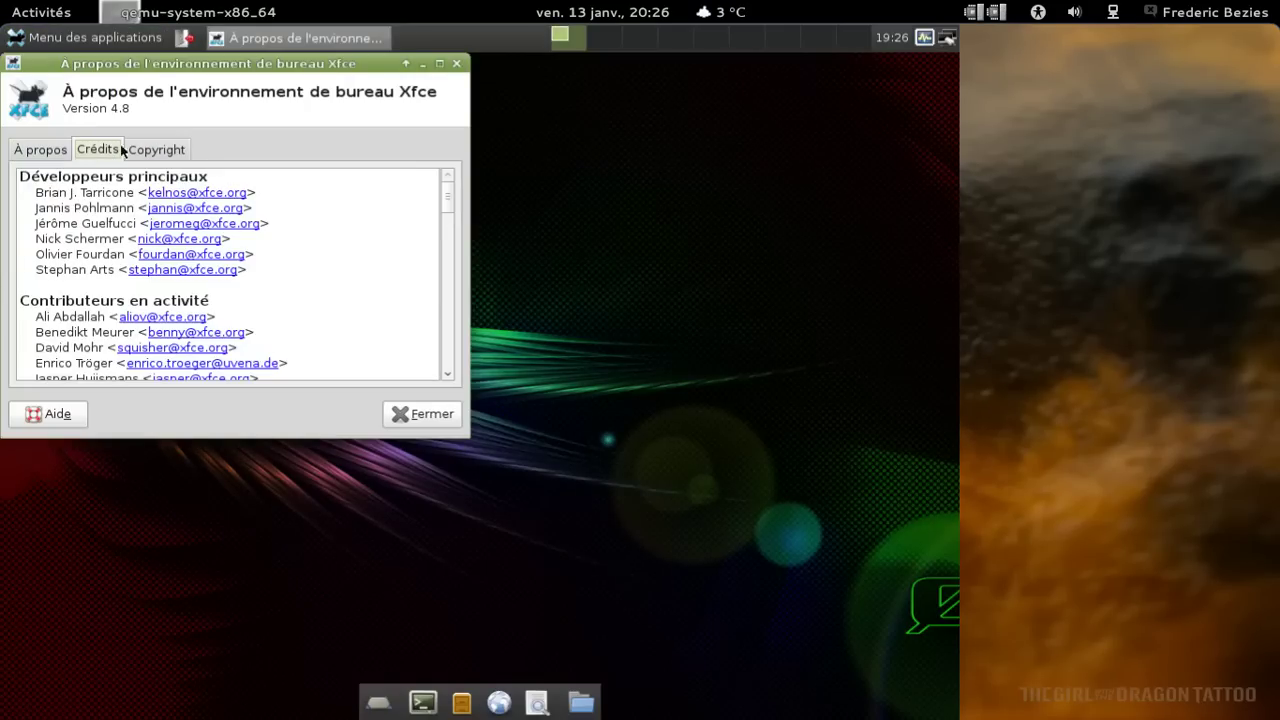
left_click(157, 150)
left_click(48, 151)
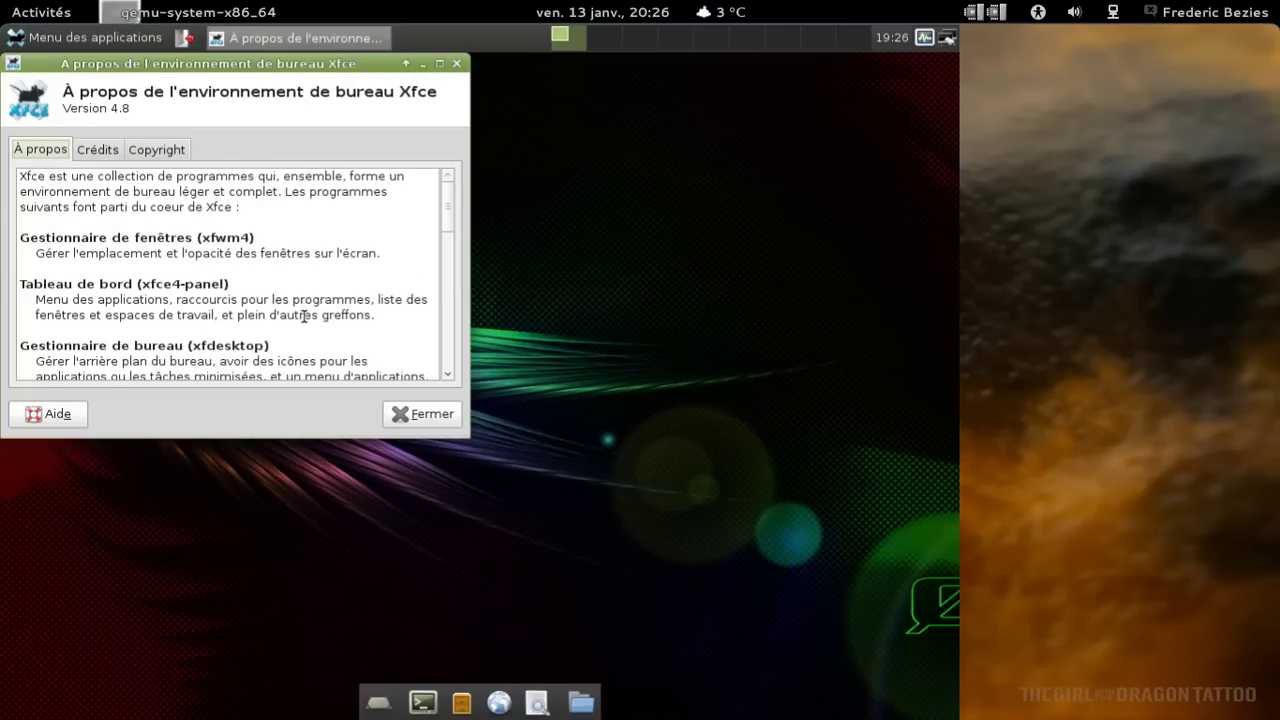
left_click(415, 413)
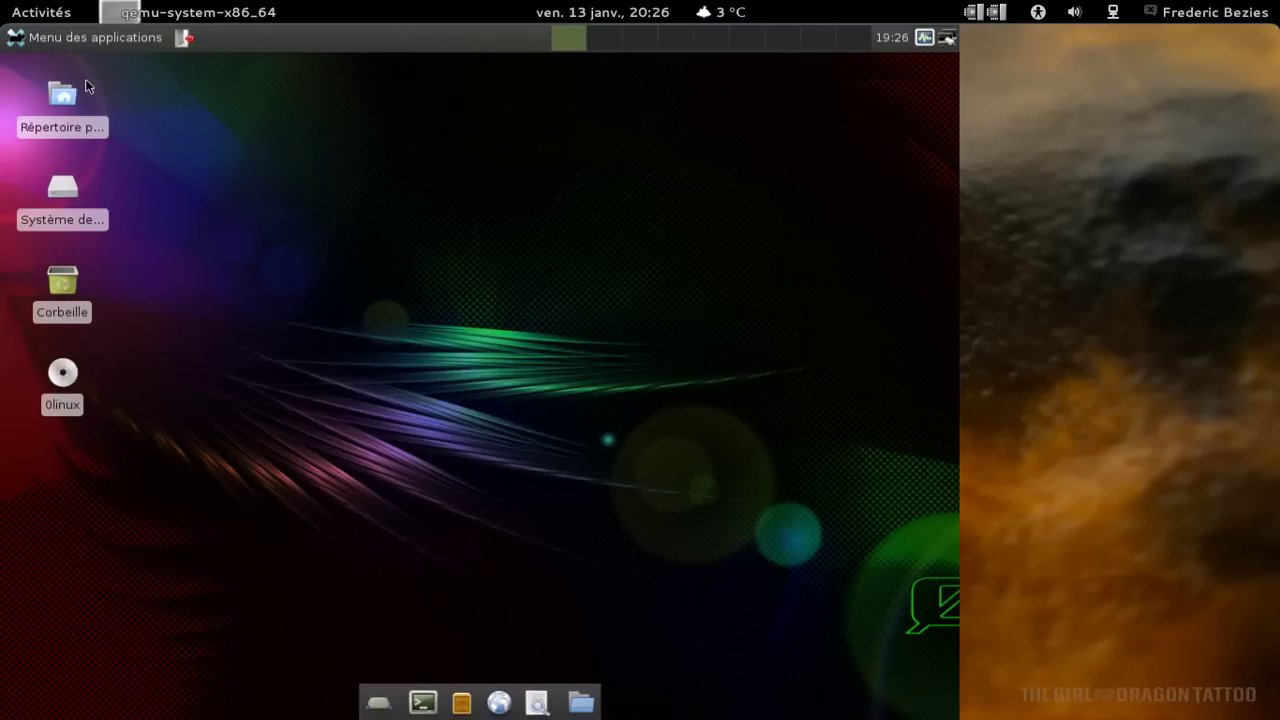
left_click(421, 705)
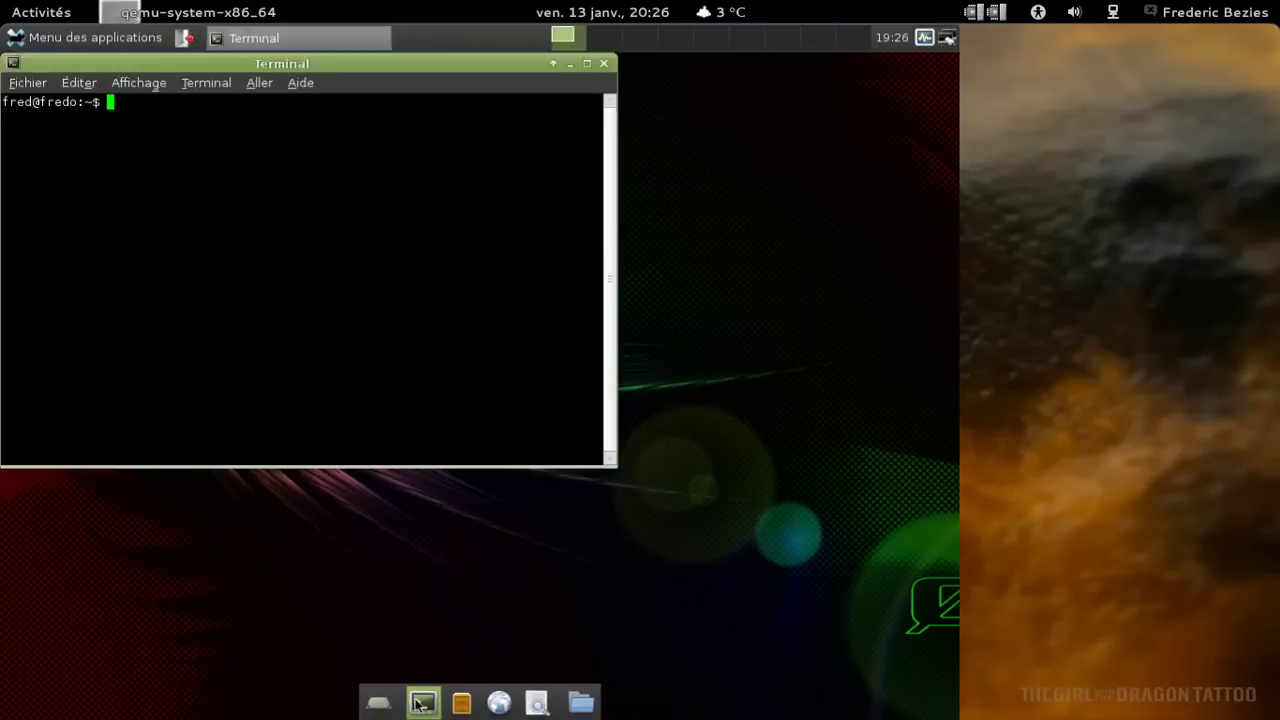
Run uname -a to show kernel 3.1.5 x86_64 and move the terminal window aside.
type("uname -a")
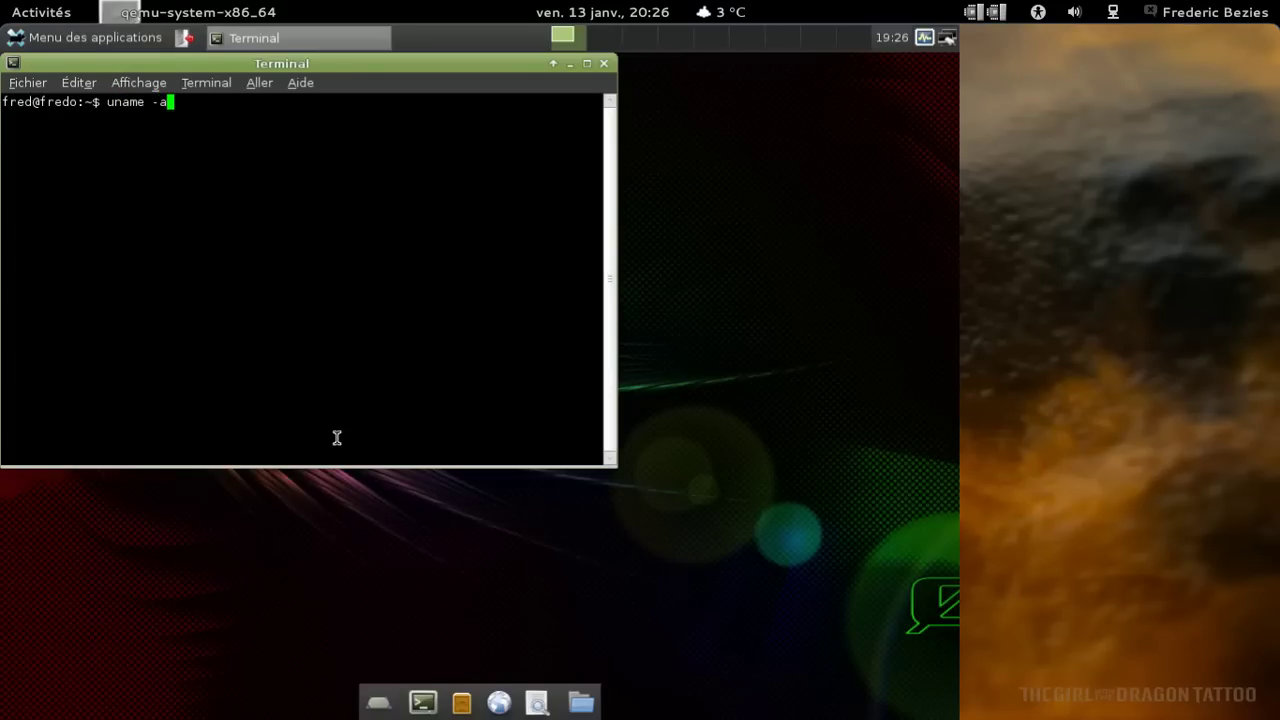
key("Return")
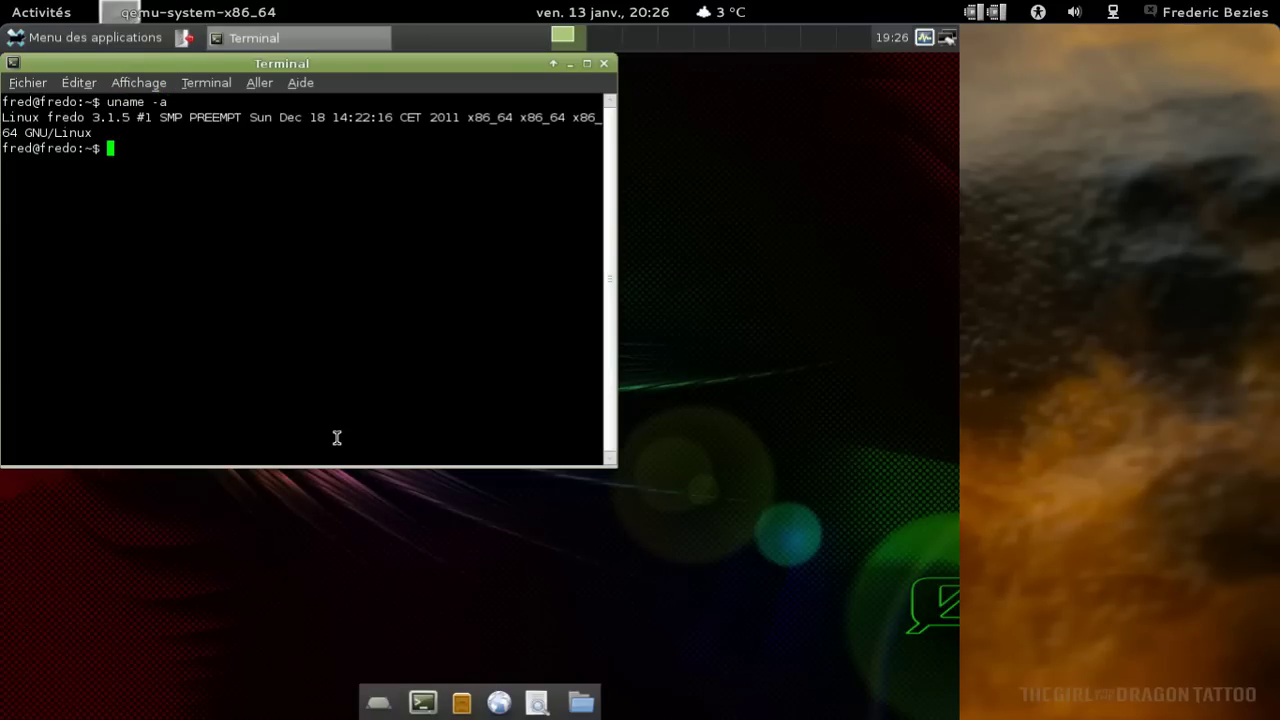
left_click_drag(349, 63, 536, 106)
Print the /etc/issue and /etc/issue.net banners with cat.
type("cat ")
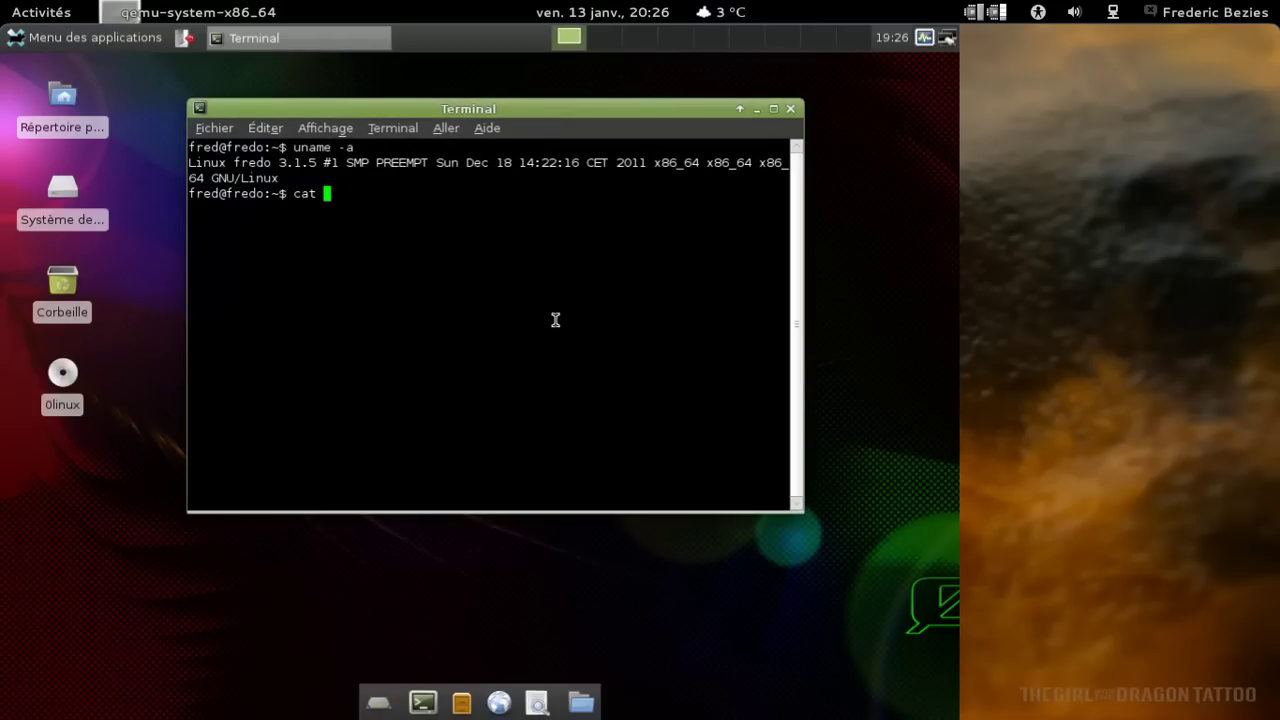
type("/etc/issue")
key("Return")
key("Up")
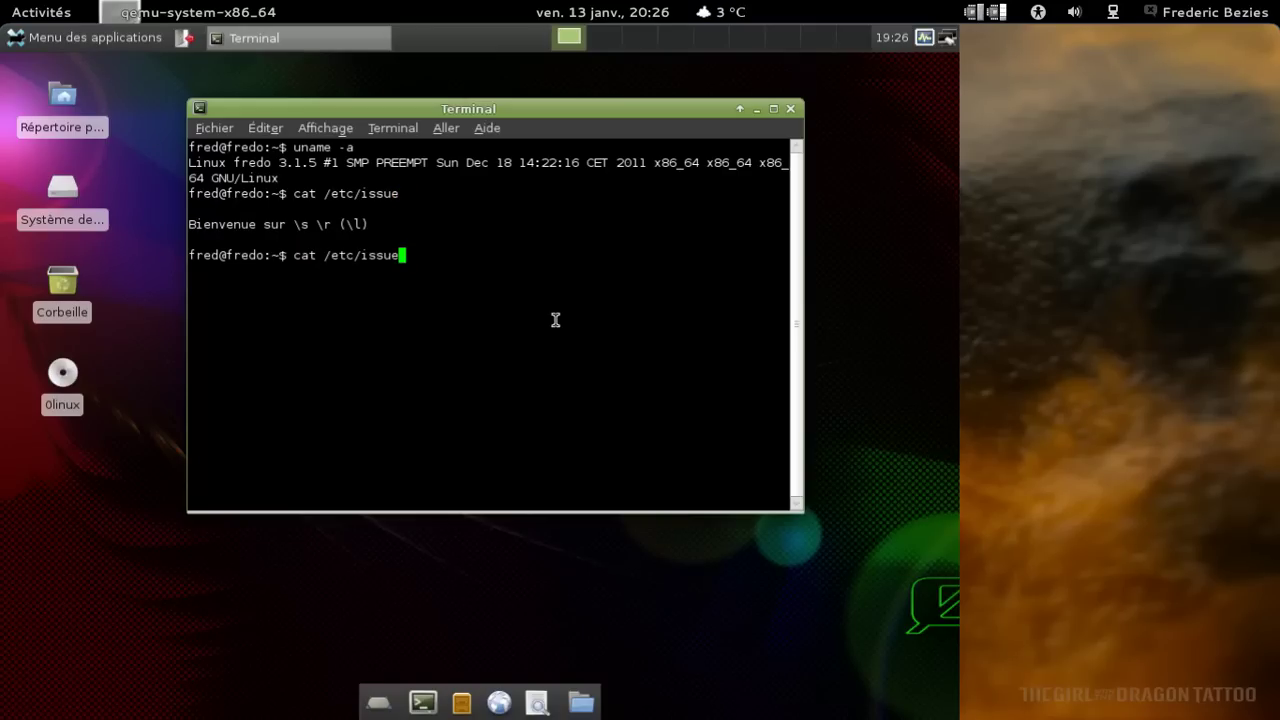
type(".net")
key("Return")
Exit the terminal and launch Firefox from the dock.
type("exit")
key("Return")
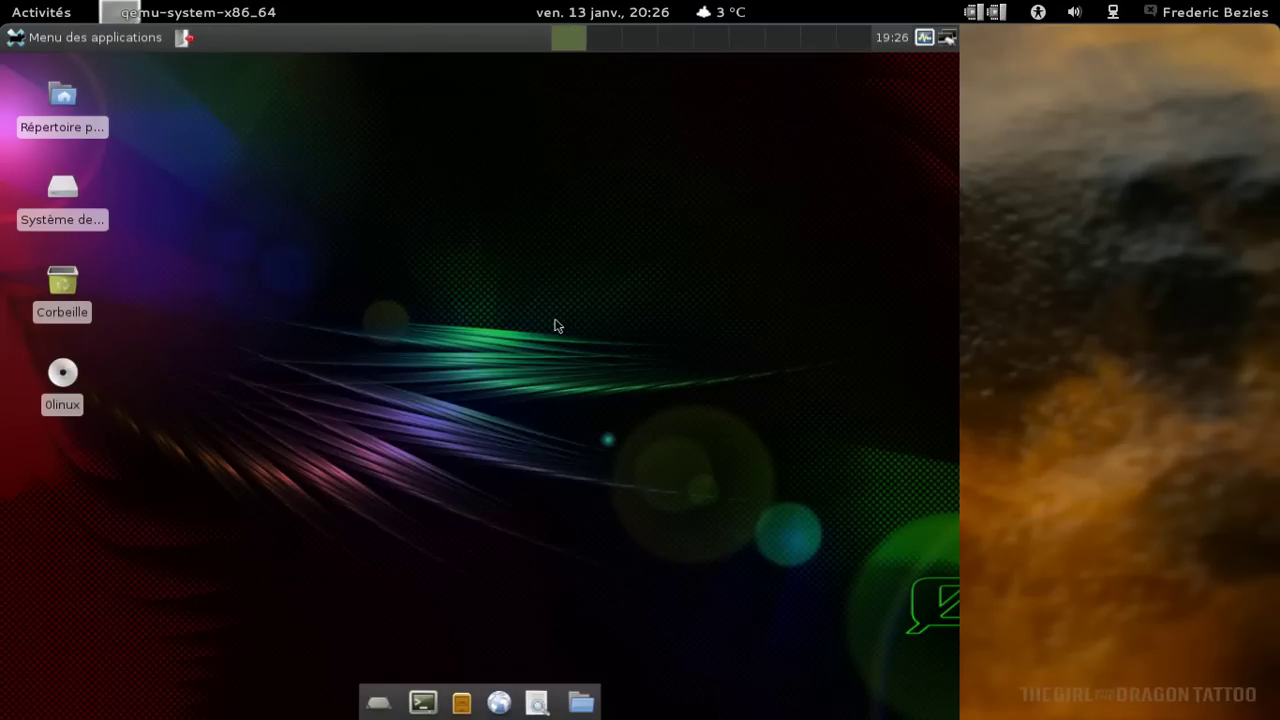
left_click(505, 698)
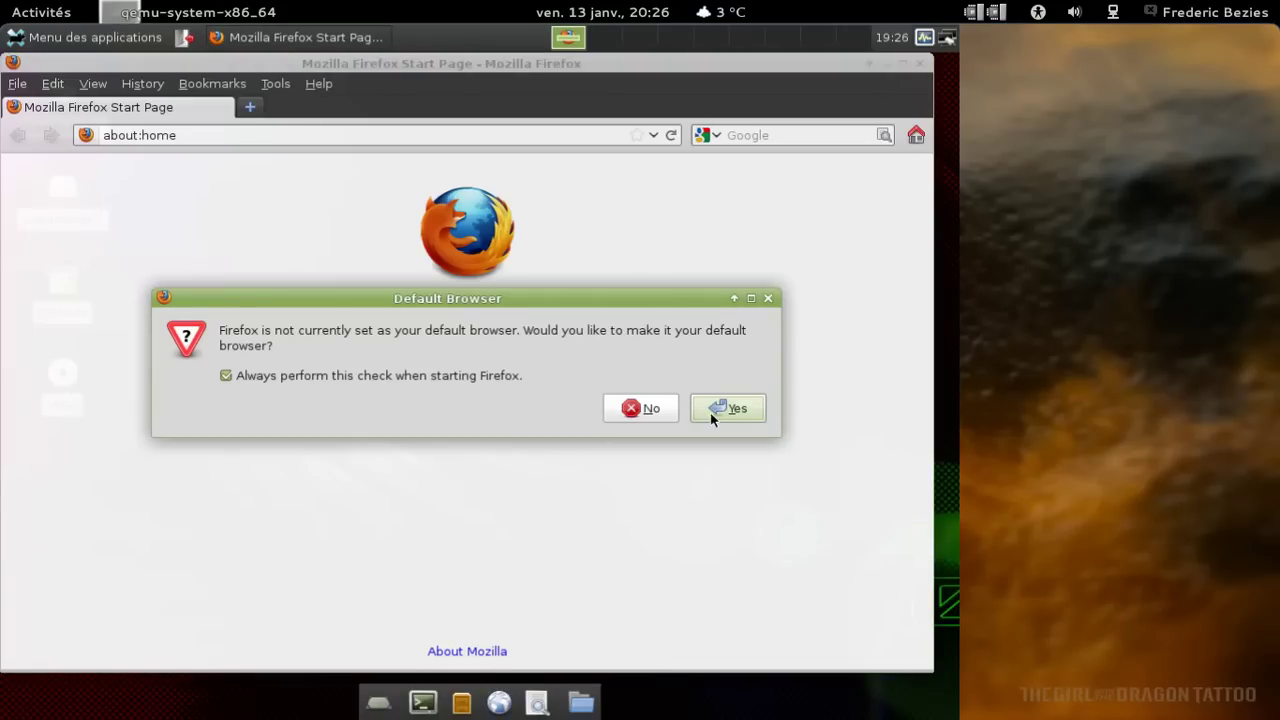
Make Firefox the default browser and hide its menu bar.
left_click(712, 418)
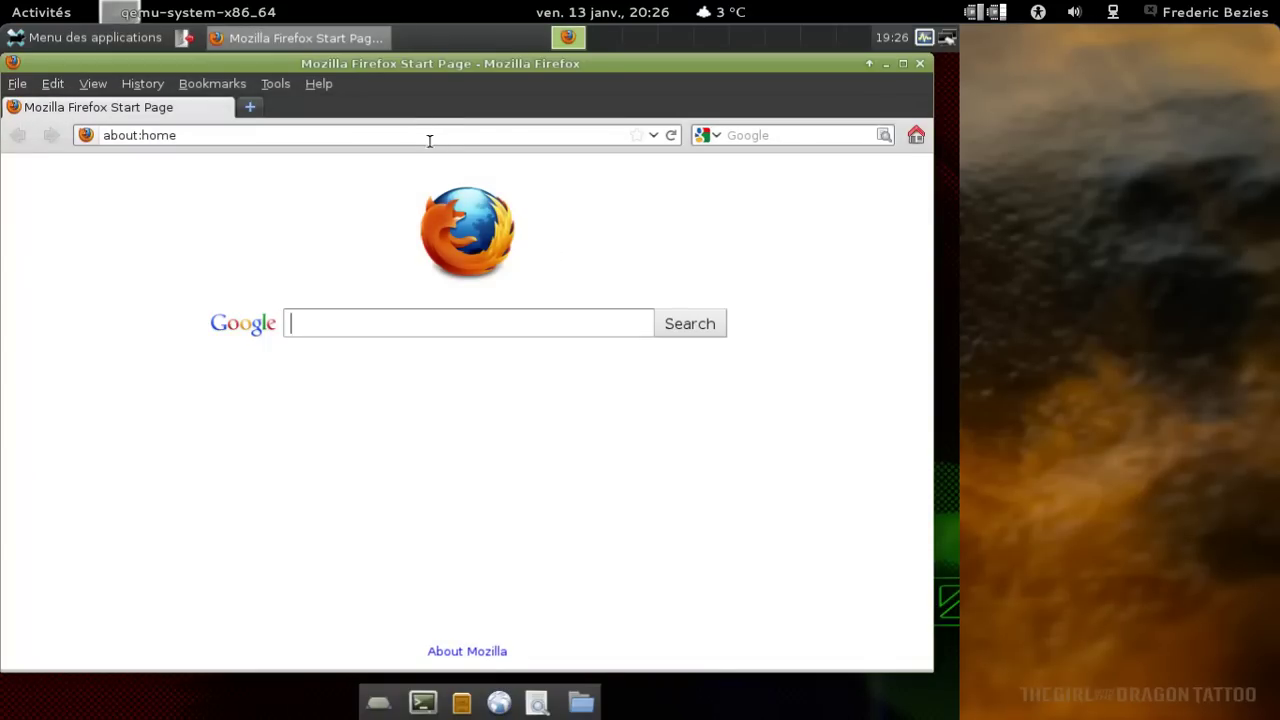
right_click(402, 90)
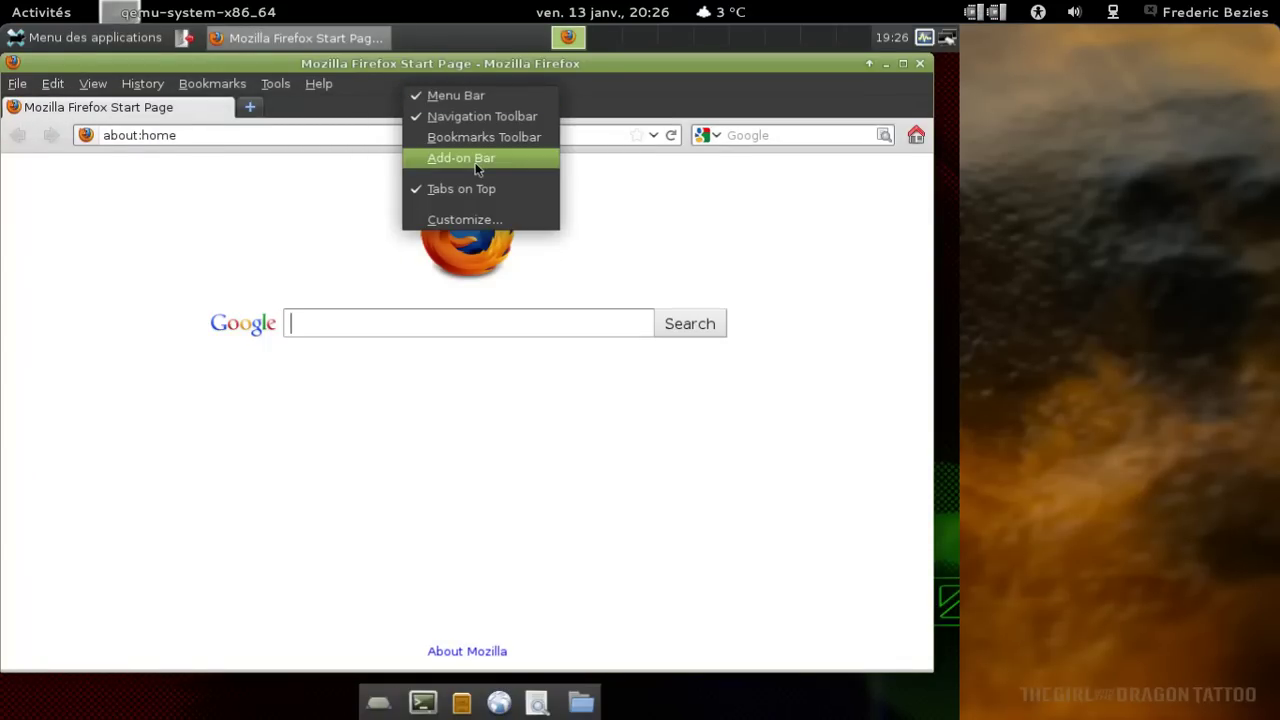
left_click(476, 95)
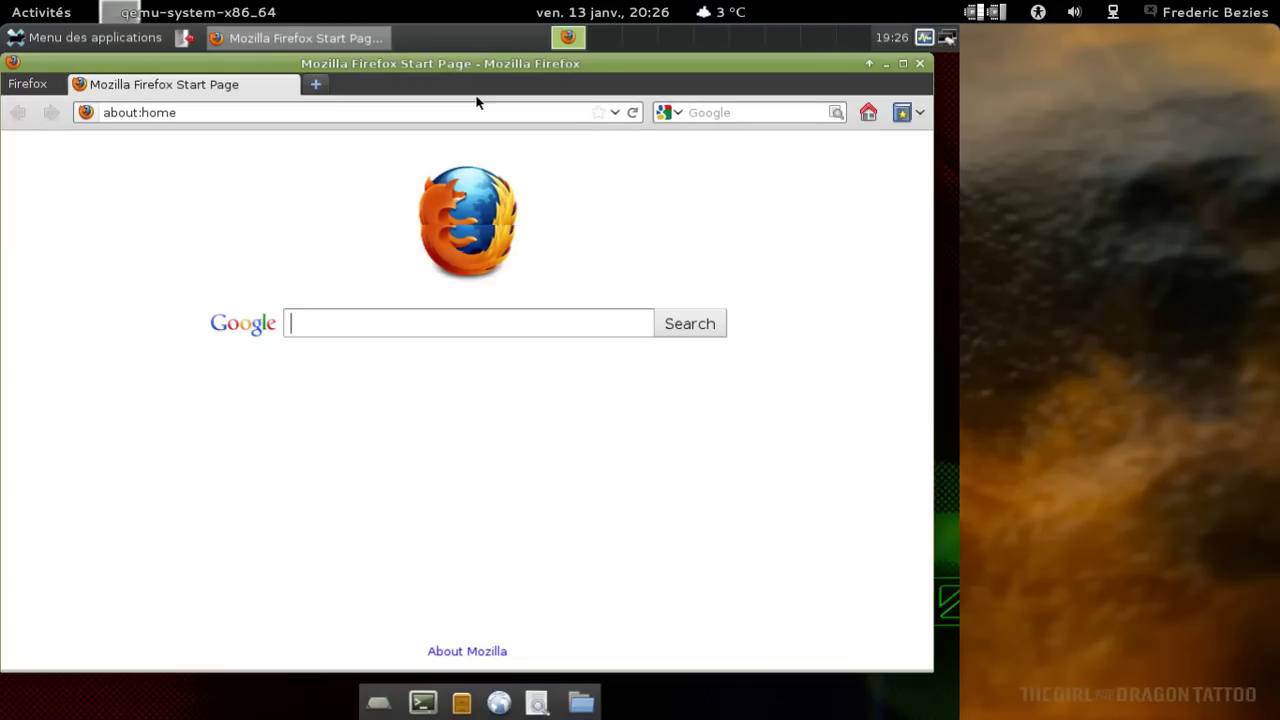
Confirm in About Firefox that the version is 8.0, then close it.
left_click(27, 86)
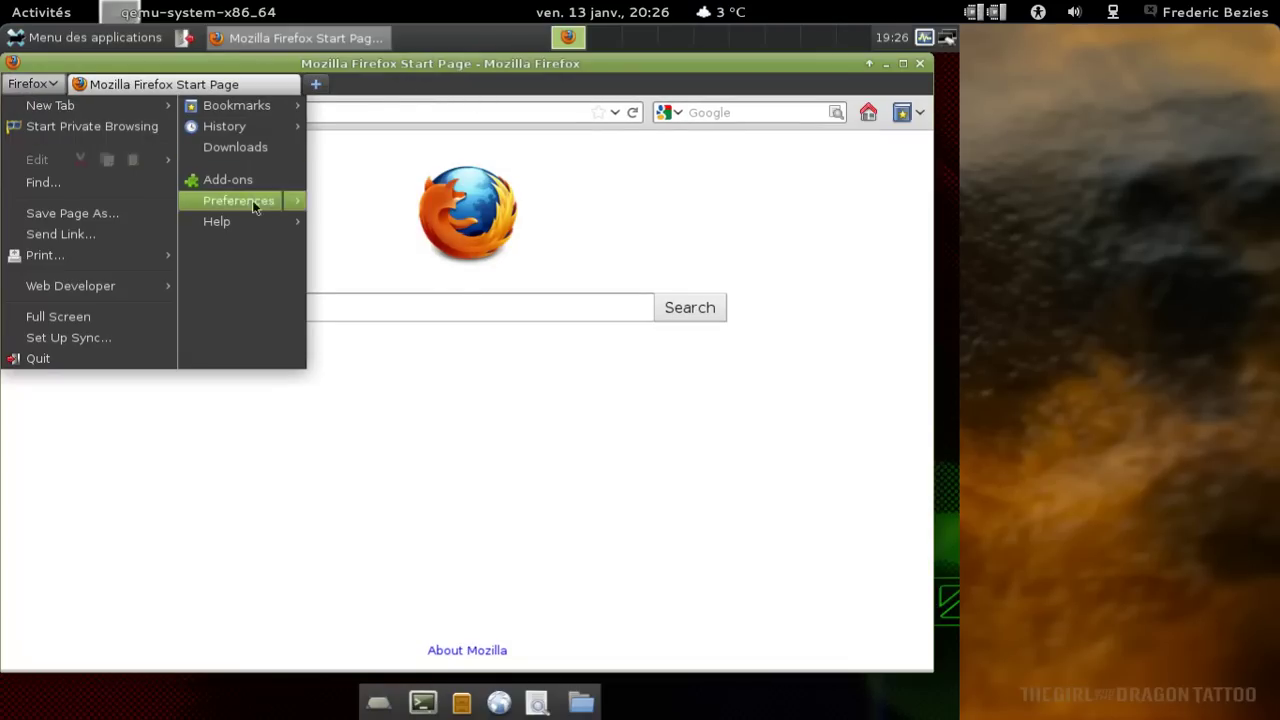
mouse_move(285, 221)
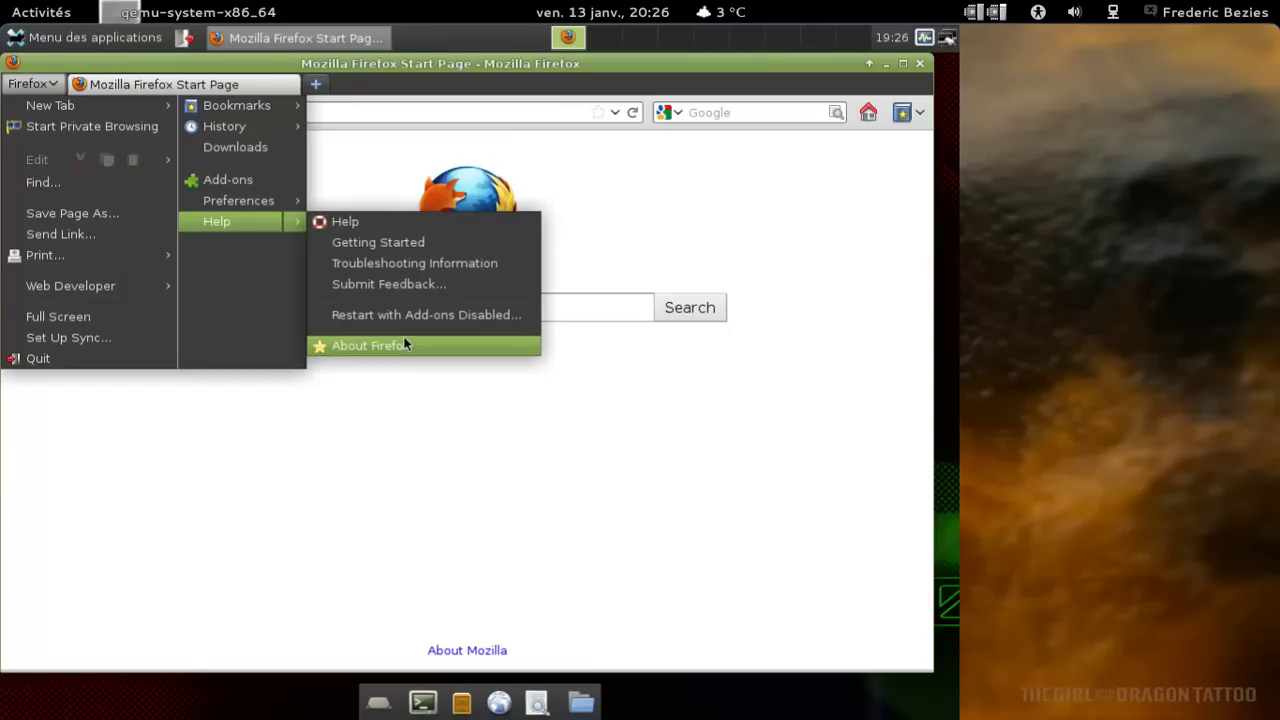
left_click(404, 340)
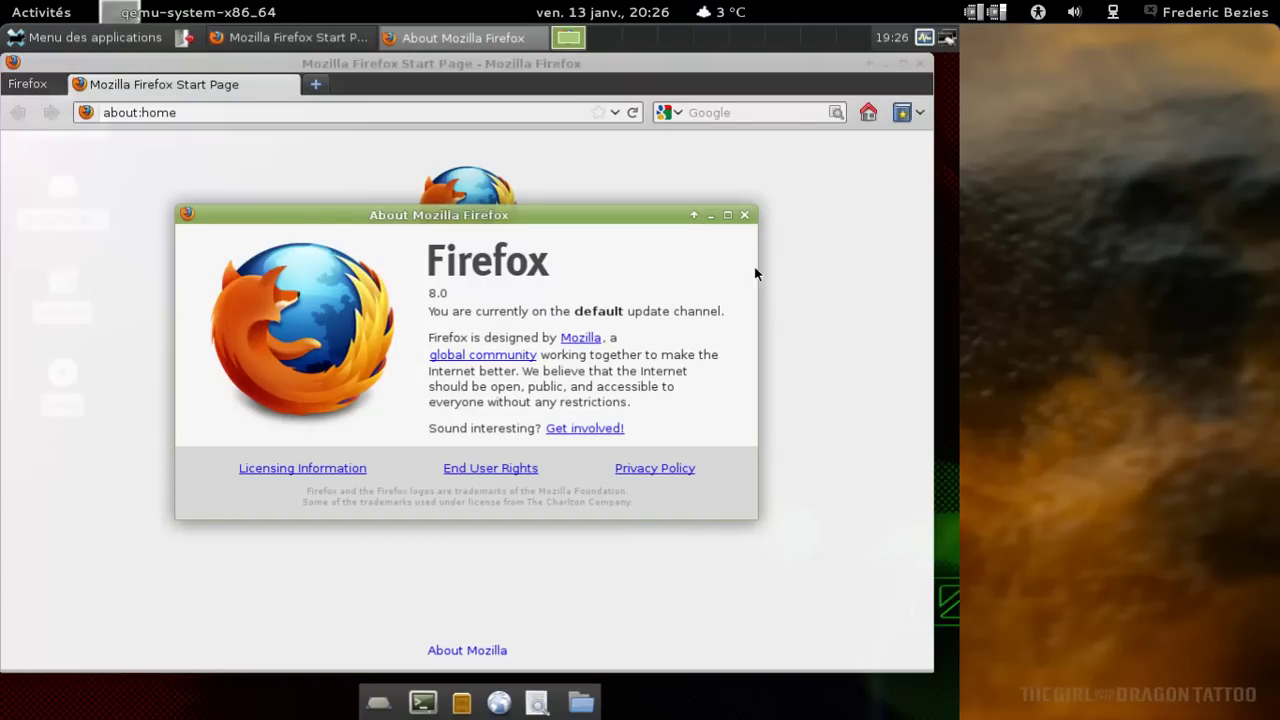
left_click(745, 215)
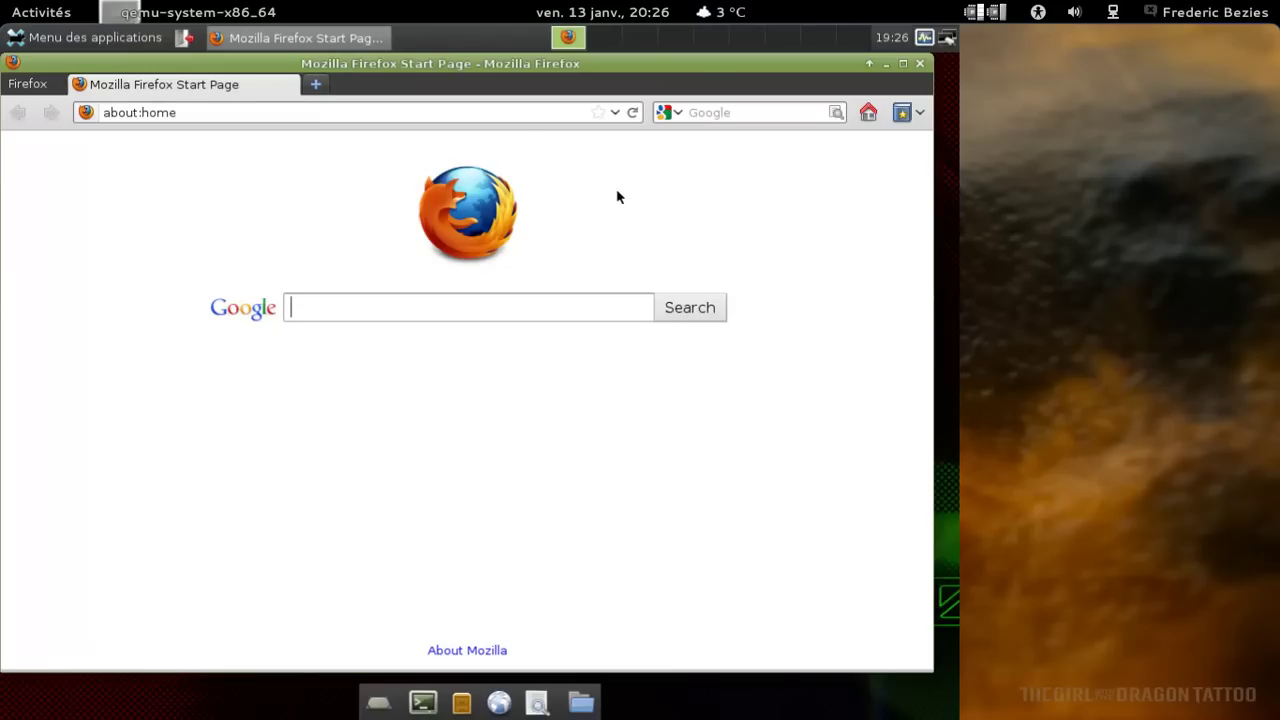
left_click(500, 108)
Search Google for '0linux' and open the 0linux : Téléchargements result.
key("Tab")
type("0linux")
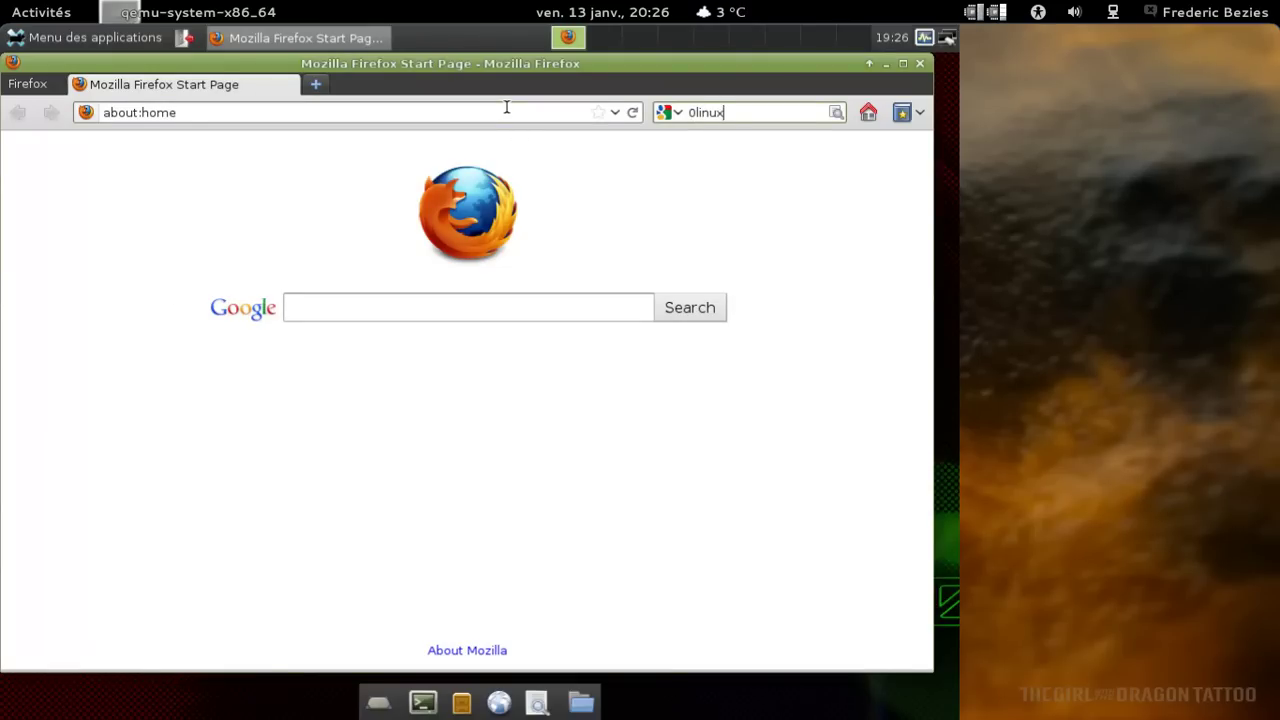
key("Return")
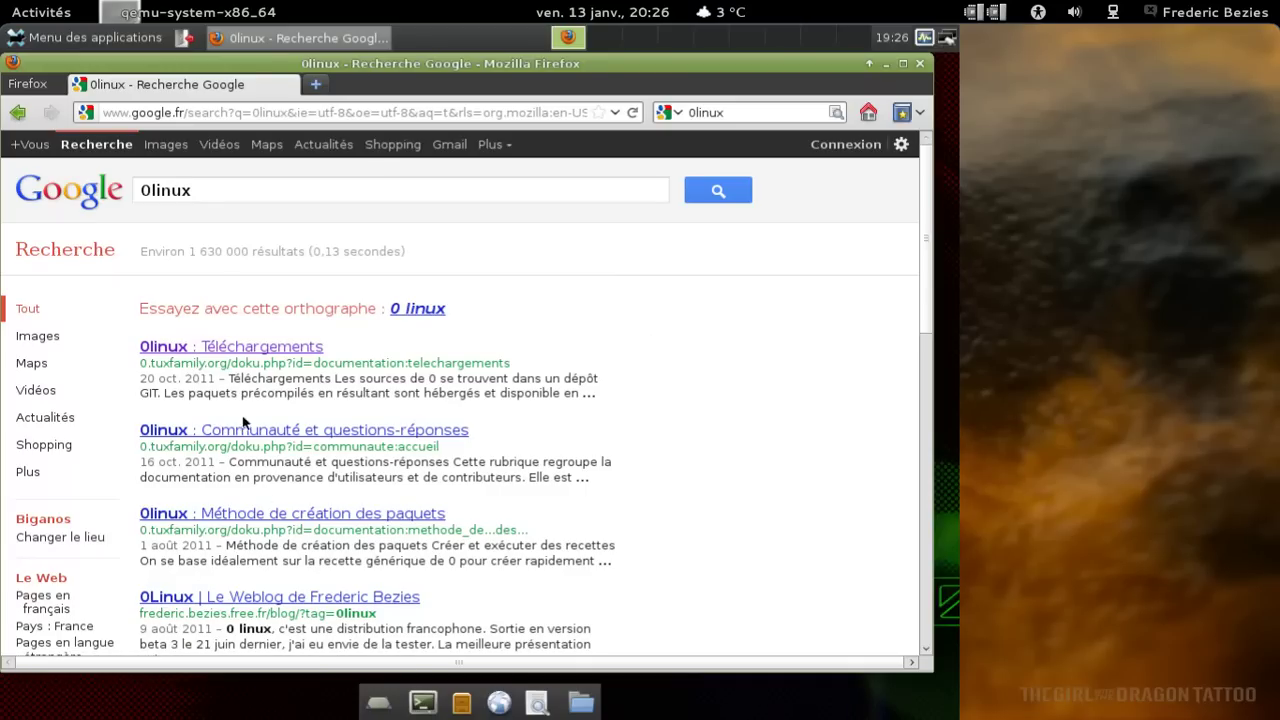
left_click(242, 350)
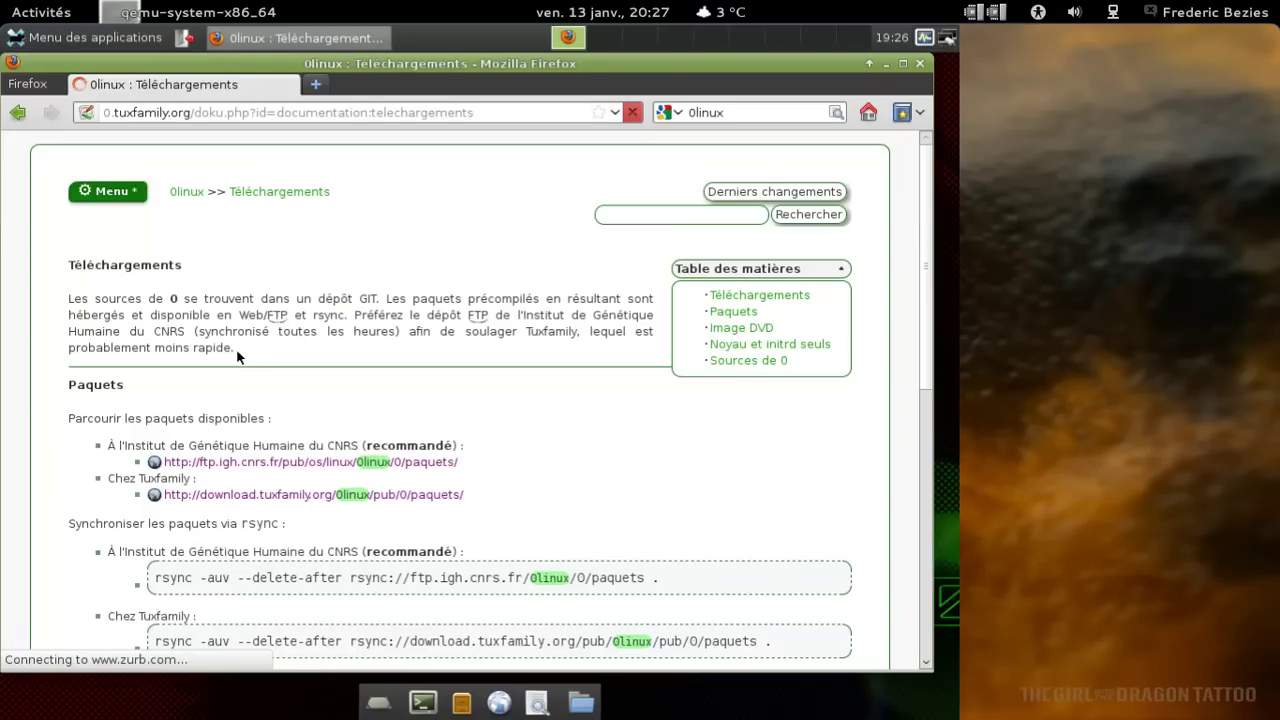
Visit the wiki's main page, return to Téléchargements, and follow the tuxfamily packages link.
left_click(176, 195)
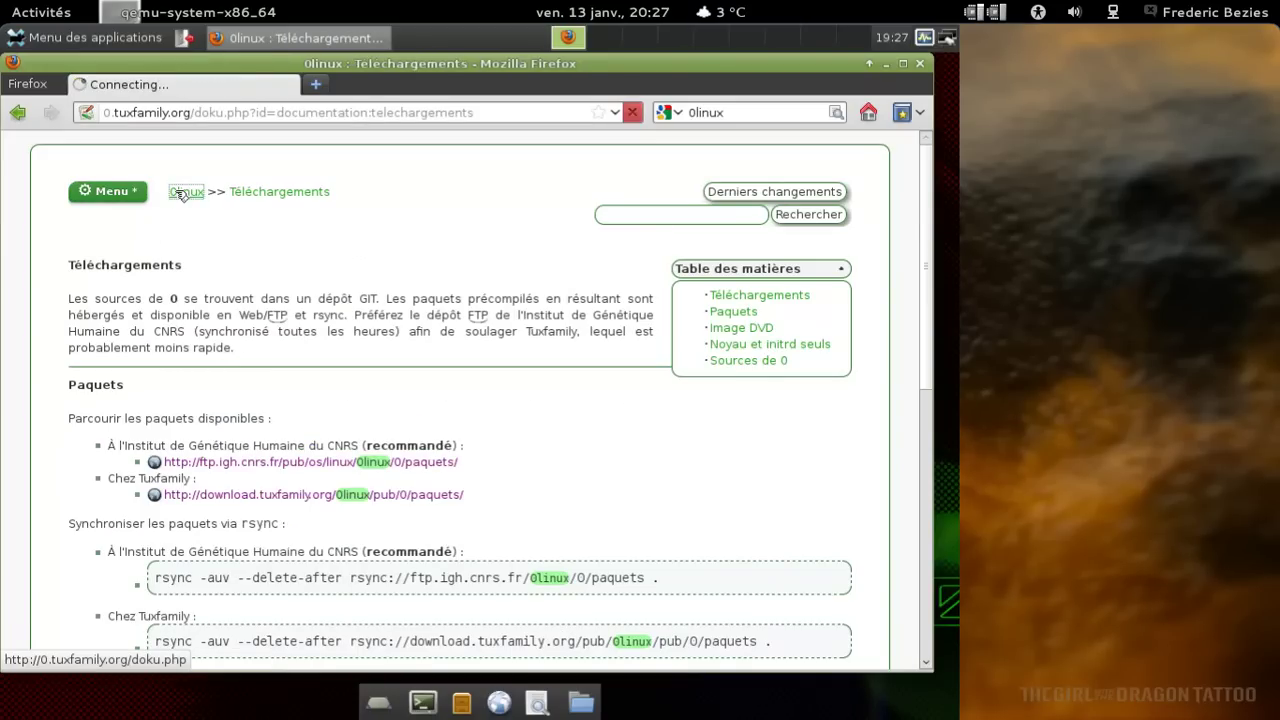
scroll(524, 370, "down", 1)
scroll(524, 370, "down", 2)
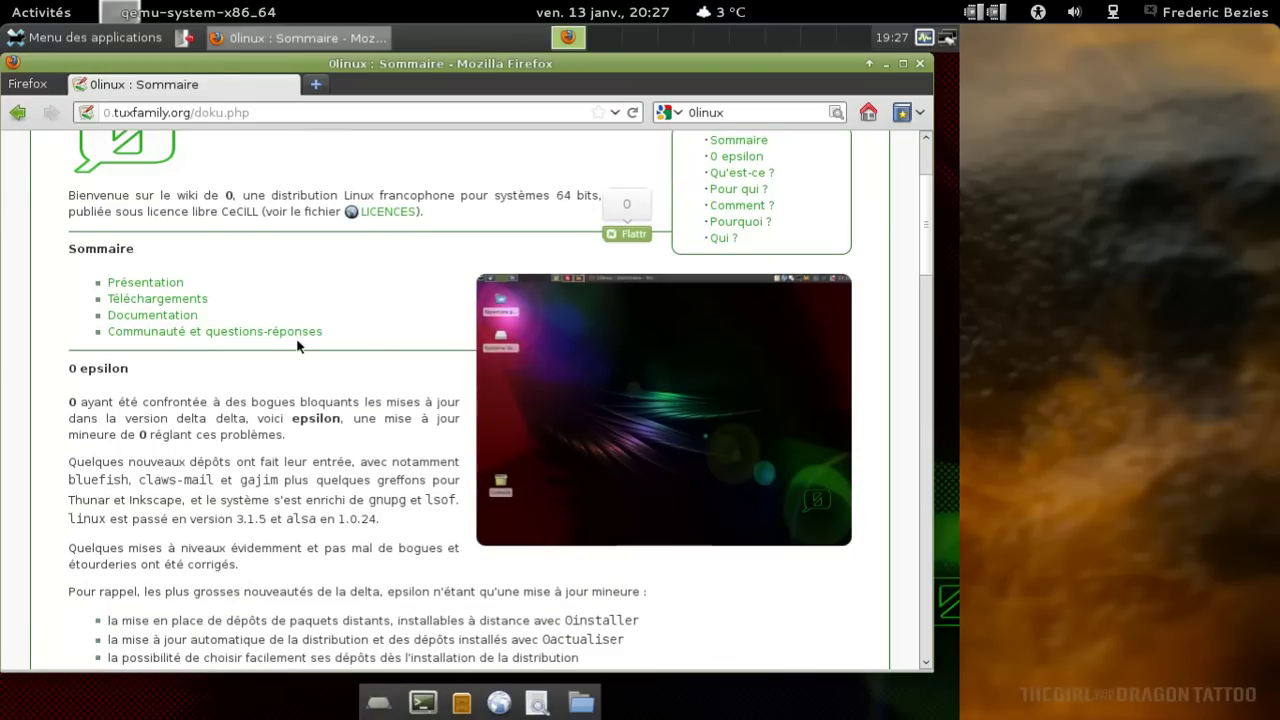
left_click(178, 300)
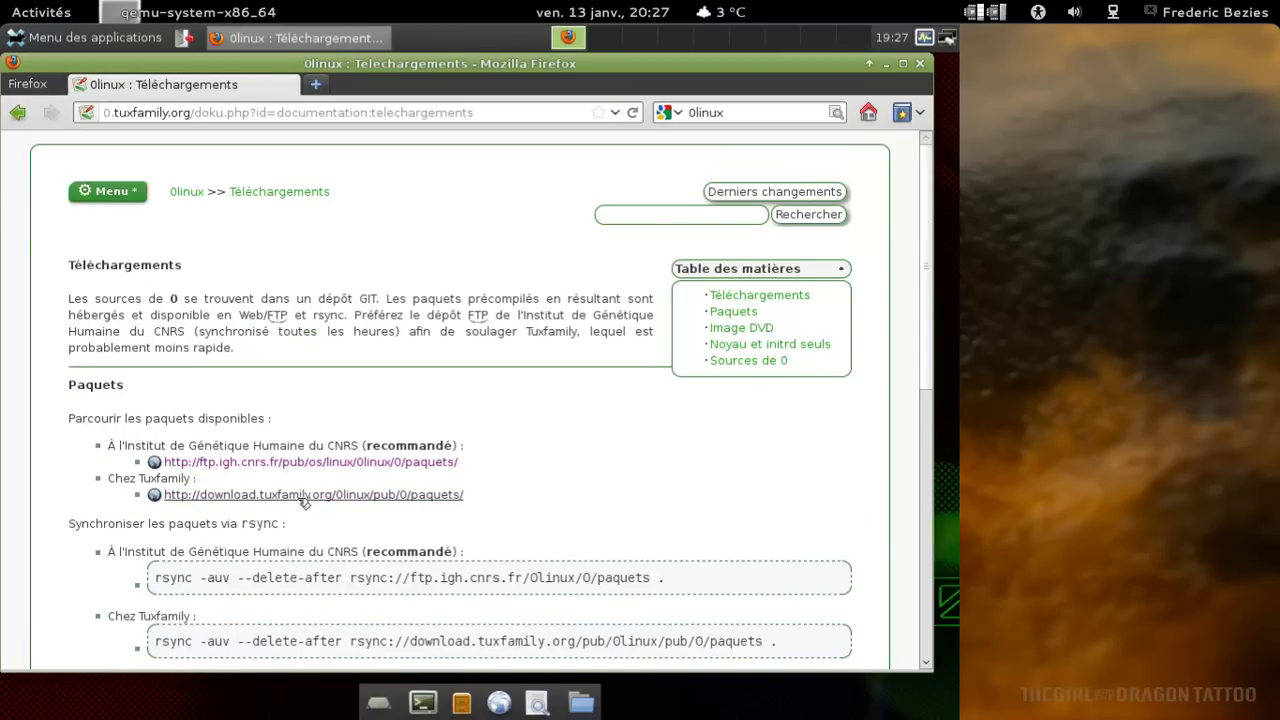
left_click(300, 496)
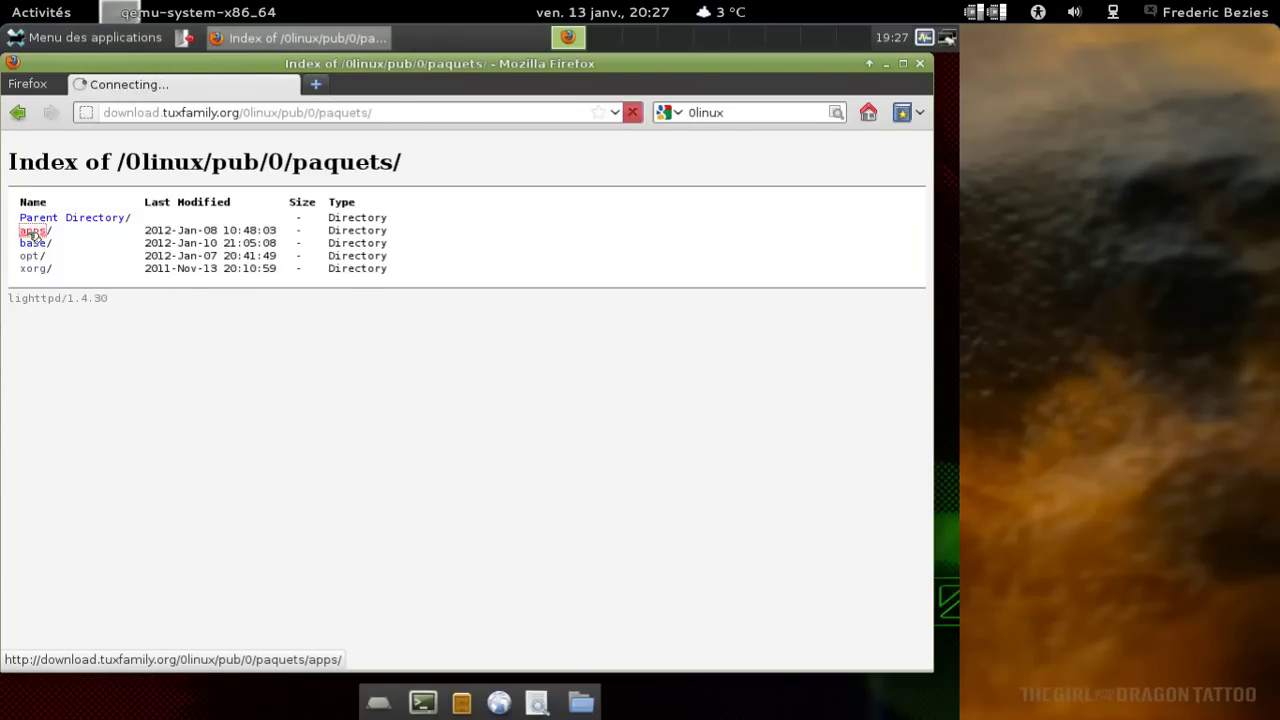
Browse into apps/mozilla-firefox/, then go back twice to the paquets listing.
left_click(30, 231)
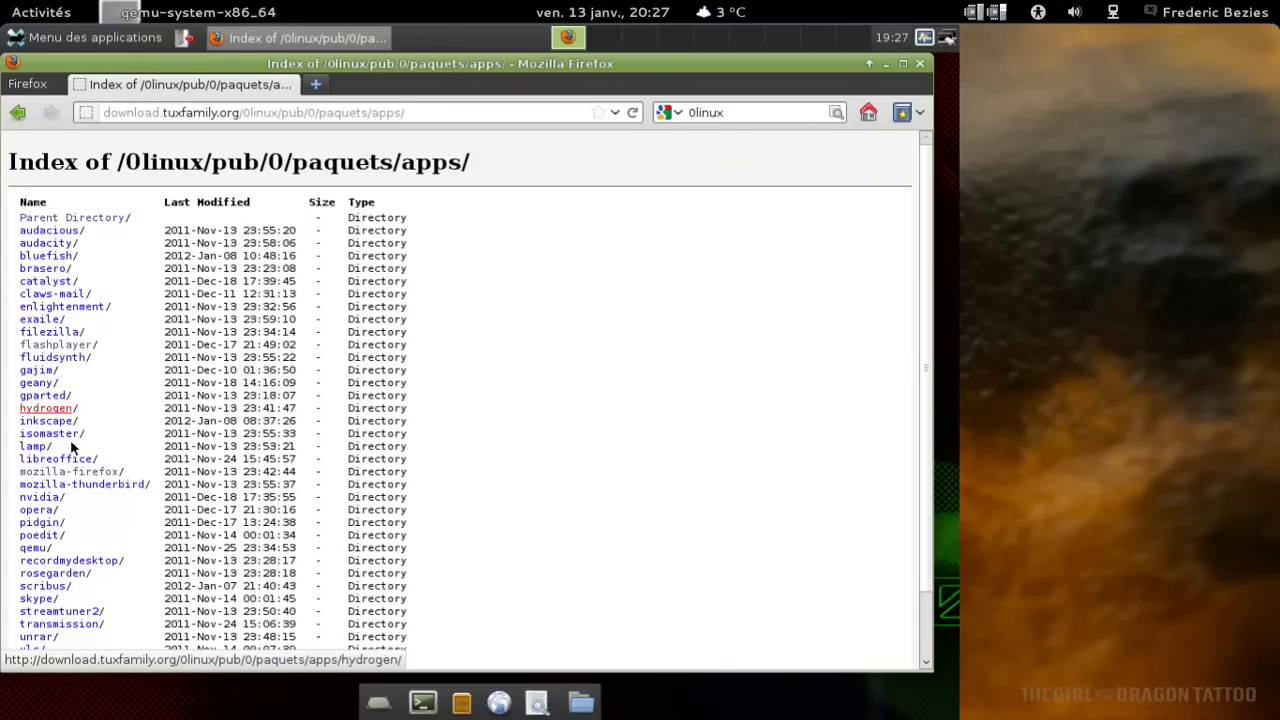
left_click(82, 474)
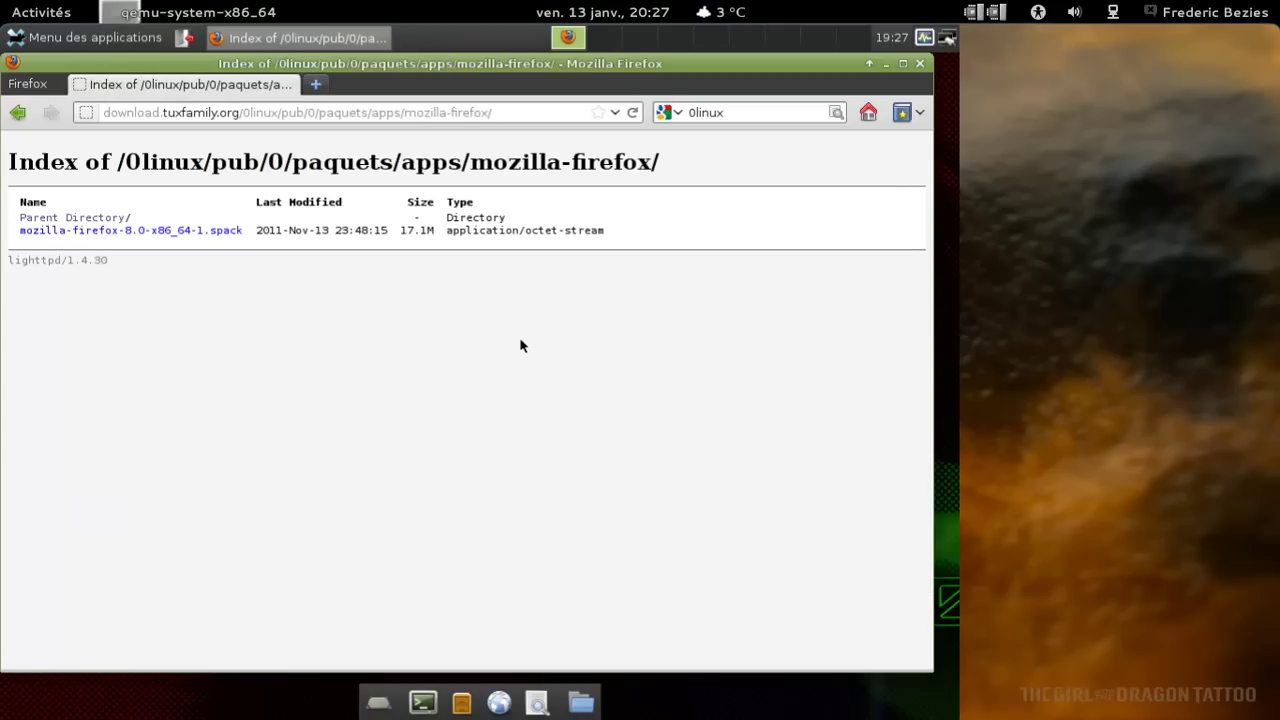
left_click(20, 113)
left_click(20, 113)
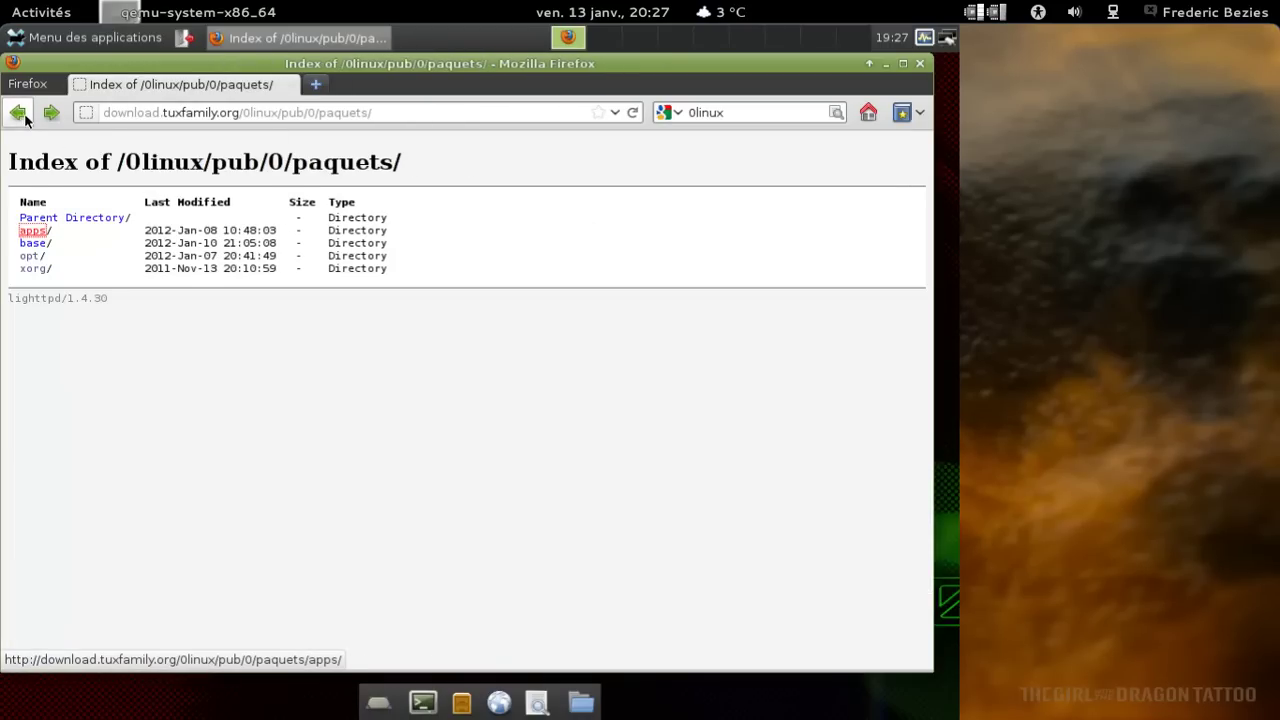
Scroll the opt package folder, search it for 'firefo' (no match), then close Firefox.
left_click(33, 256)
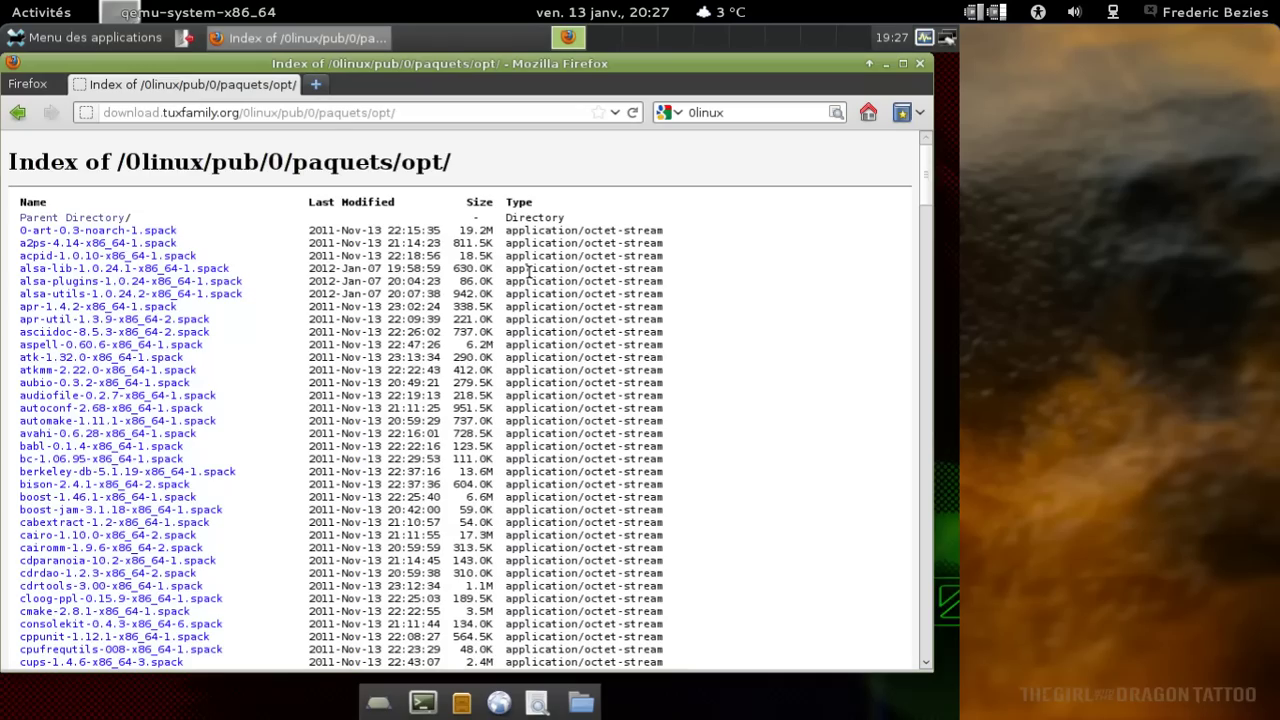
scroll(528, 272, "down", 10)
scroll(528, 272, "down", 10)
scroll(528, 272, "down", 10)
scroll(528, 272, "down", 5)
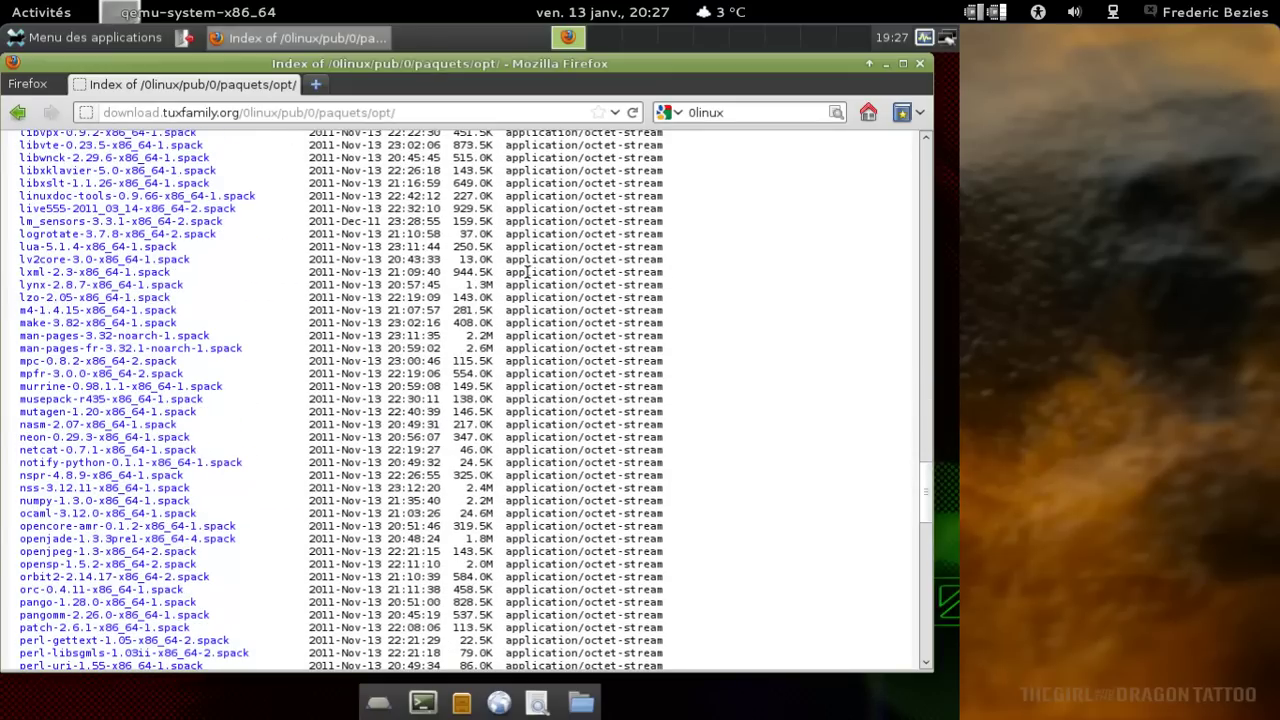
key("ctrl+f")
type("firefo")
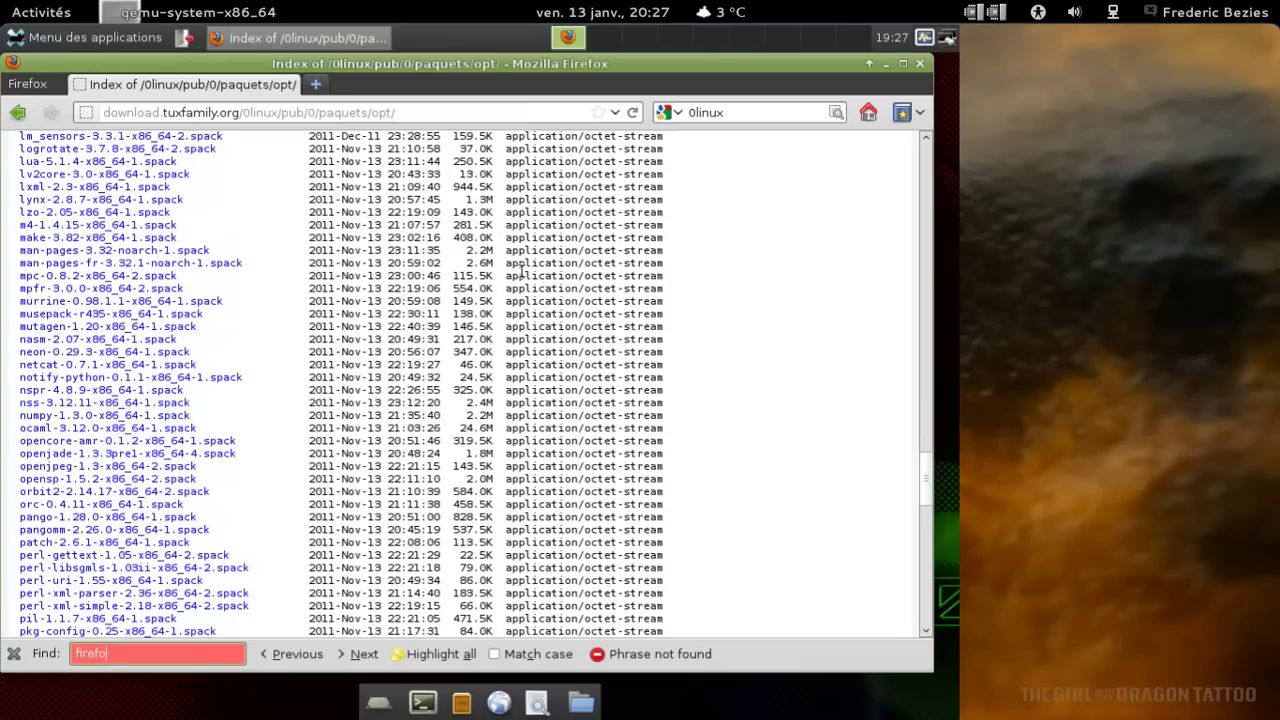
key("BackSpace")
key("BackSpace")
key("BackSpace")
key("BackSpace")
key("BackSpace")
key("BackSpace")
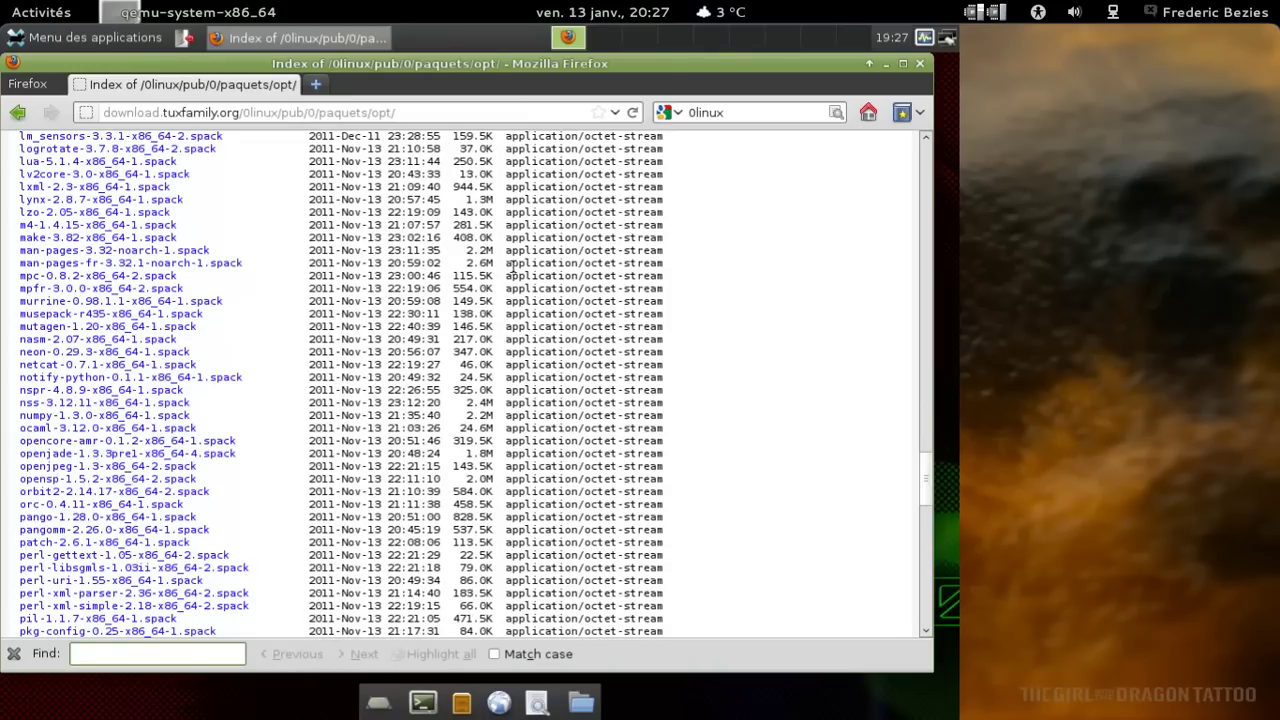
left_click(920, 63)
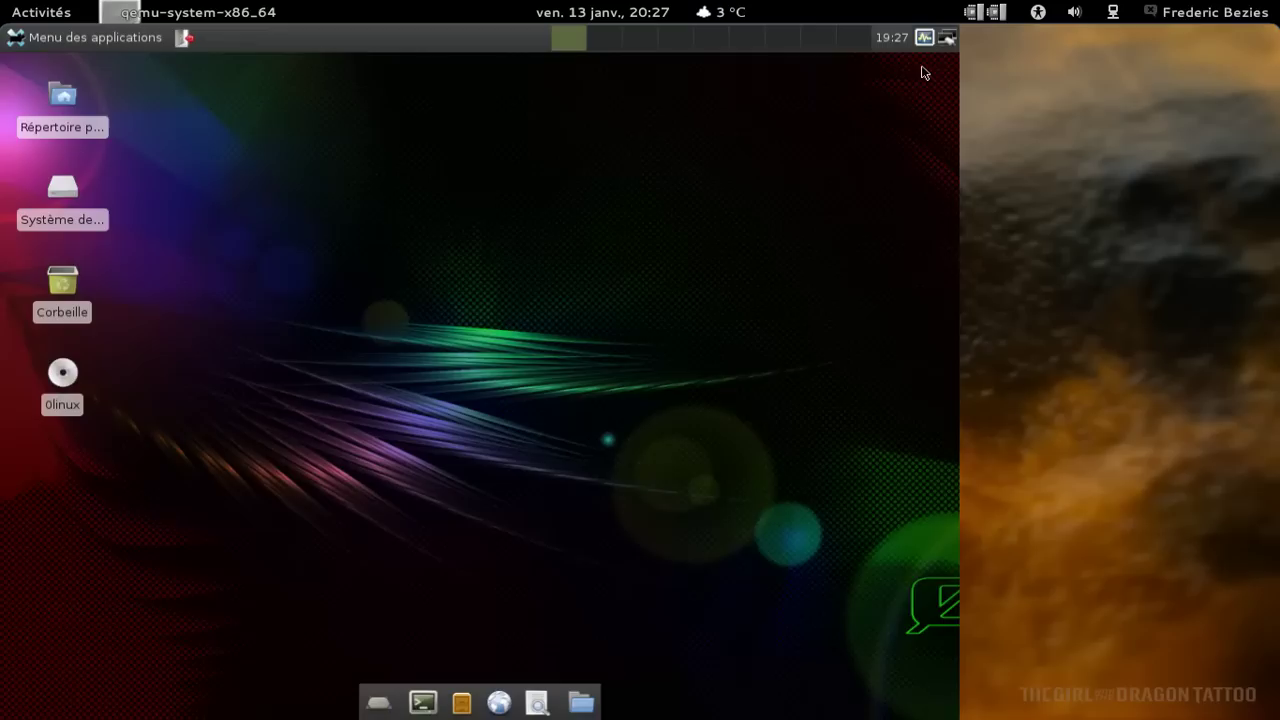
Launch Midori from the applications menu and maximize its window.
left_click(107, 43)
mouse_move(154, 326)
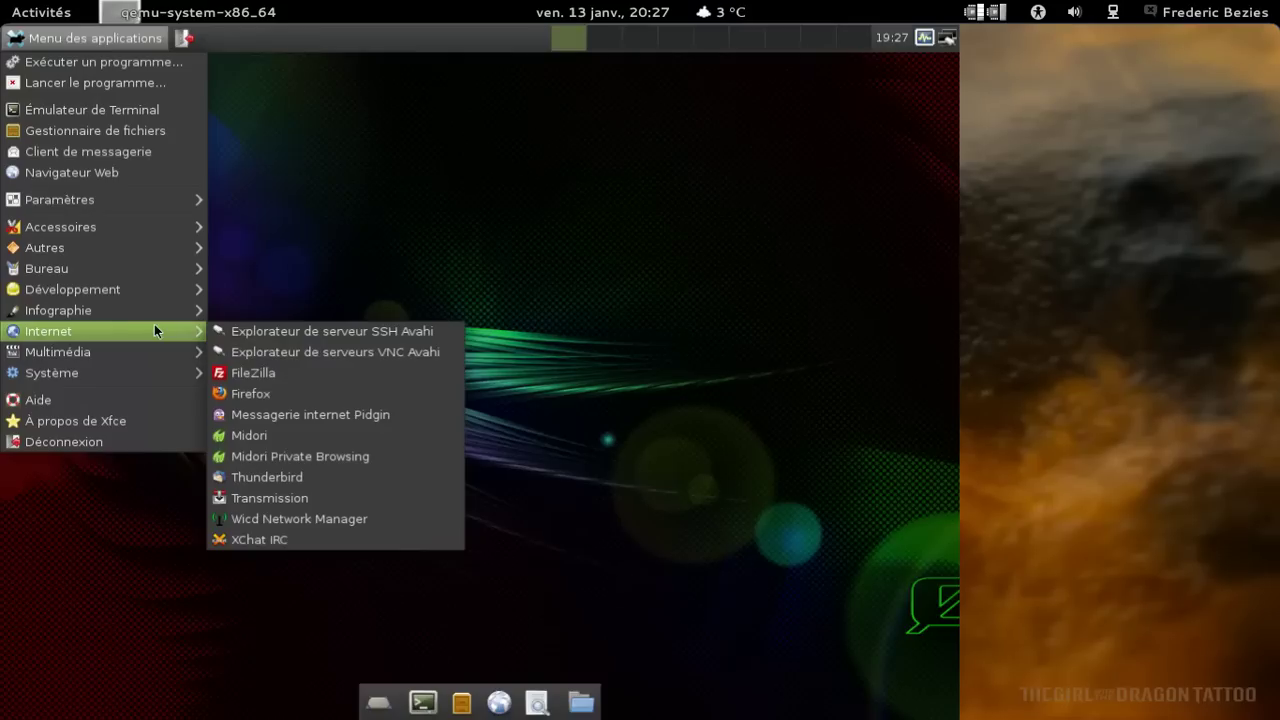
left_click(308, 437)
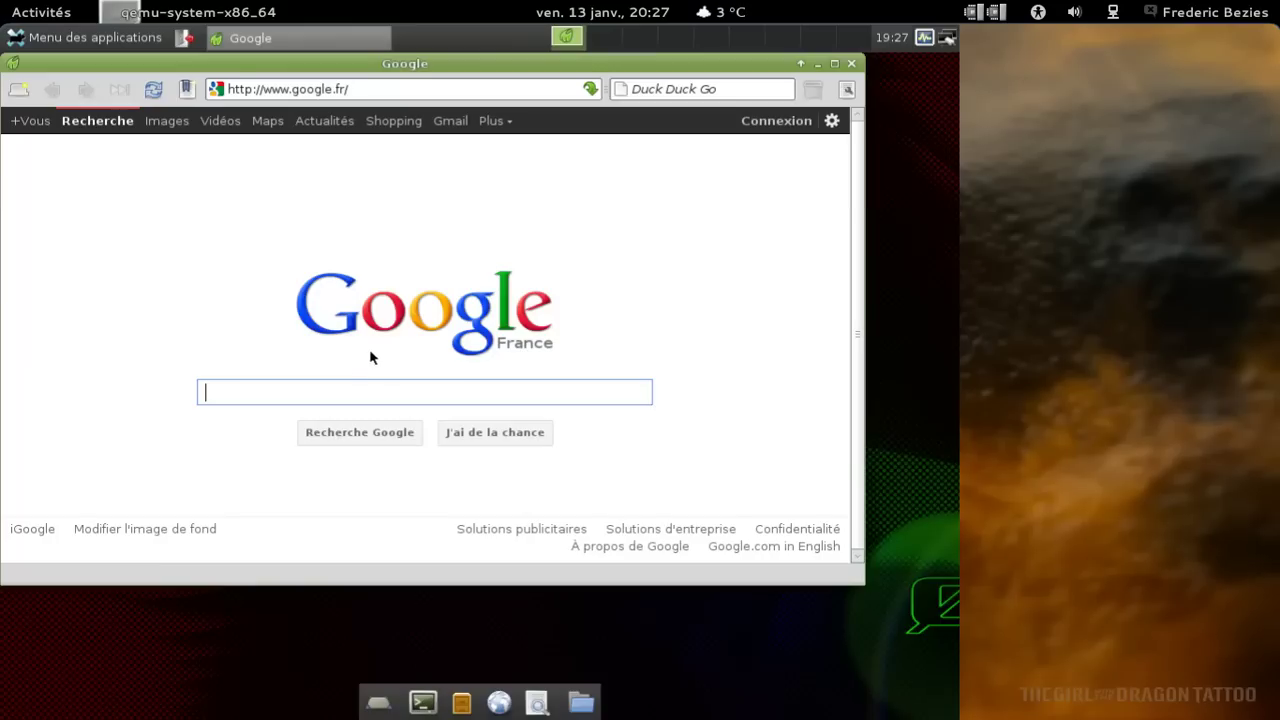
key("alt+F10")
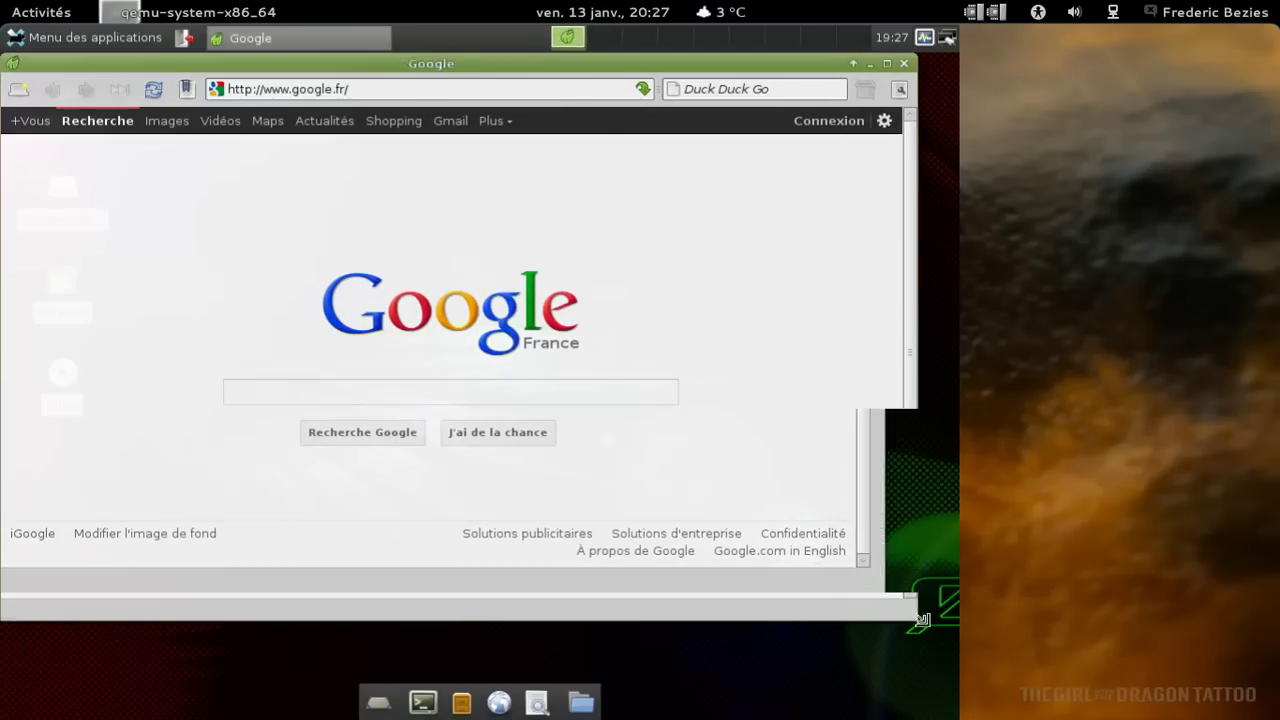
View the About Midori information (version 0.4.3), close it, and minimize Midori.
left_click(941, 89)
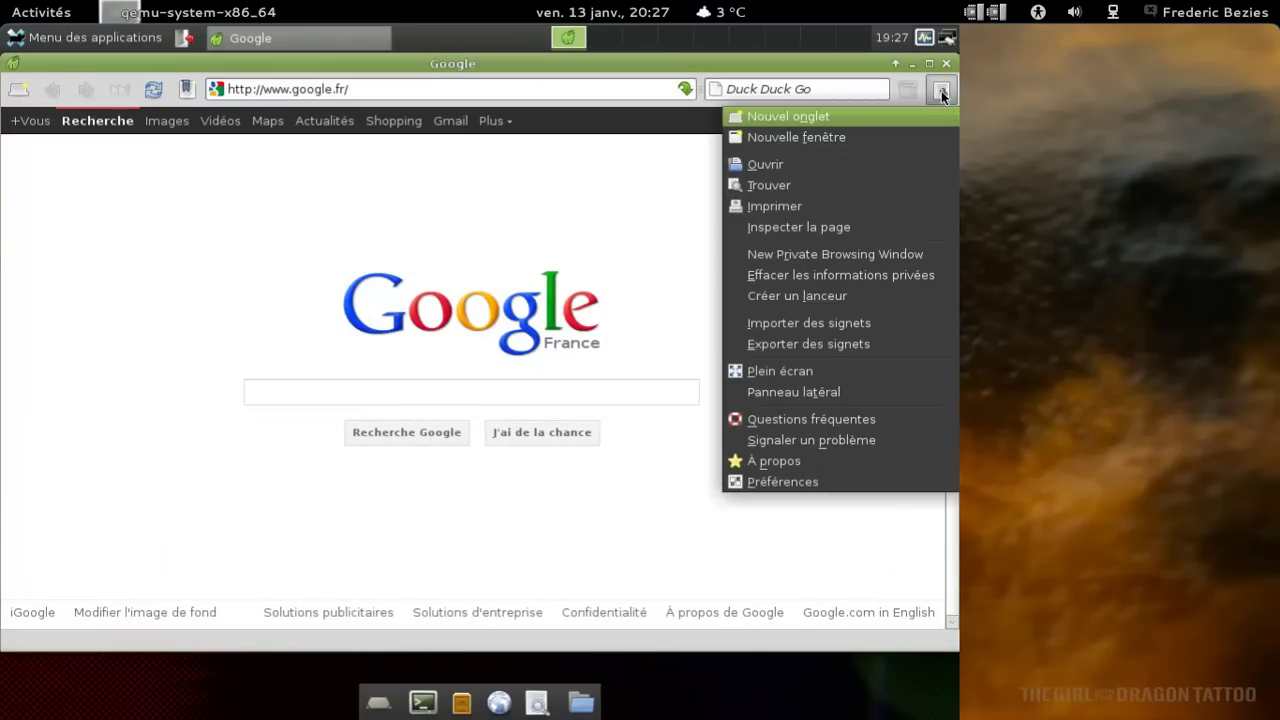
left_click(832, 461)
left_click(601, 478)
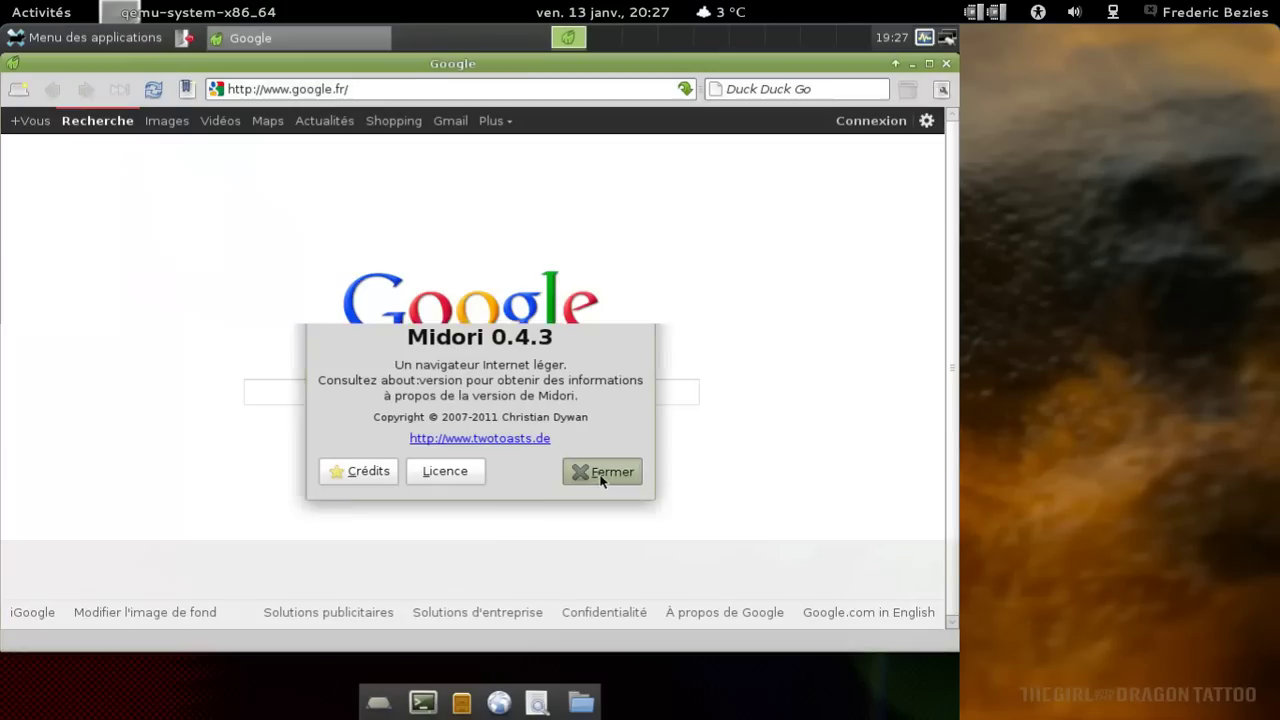
left_click(910, 64)
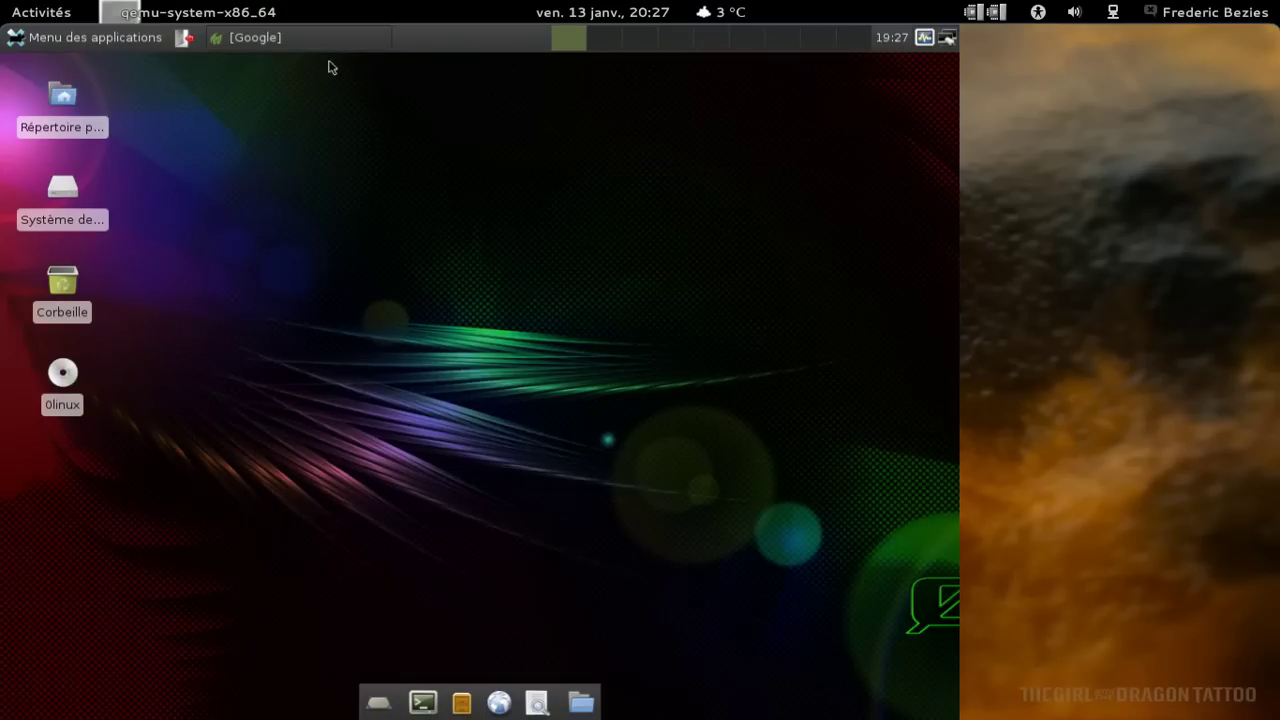
Launch Inkscape from Menu des applications > Infographie.
left_click(63, 40)
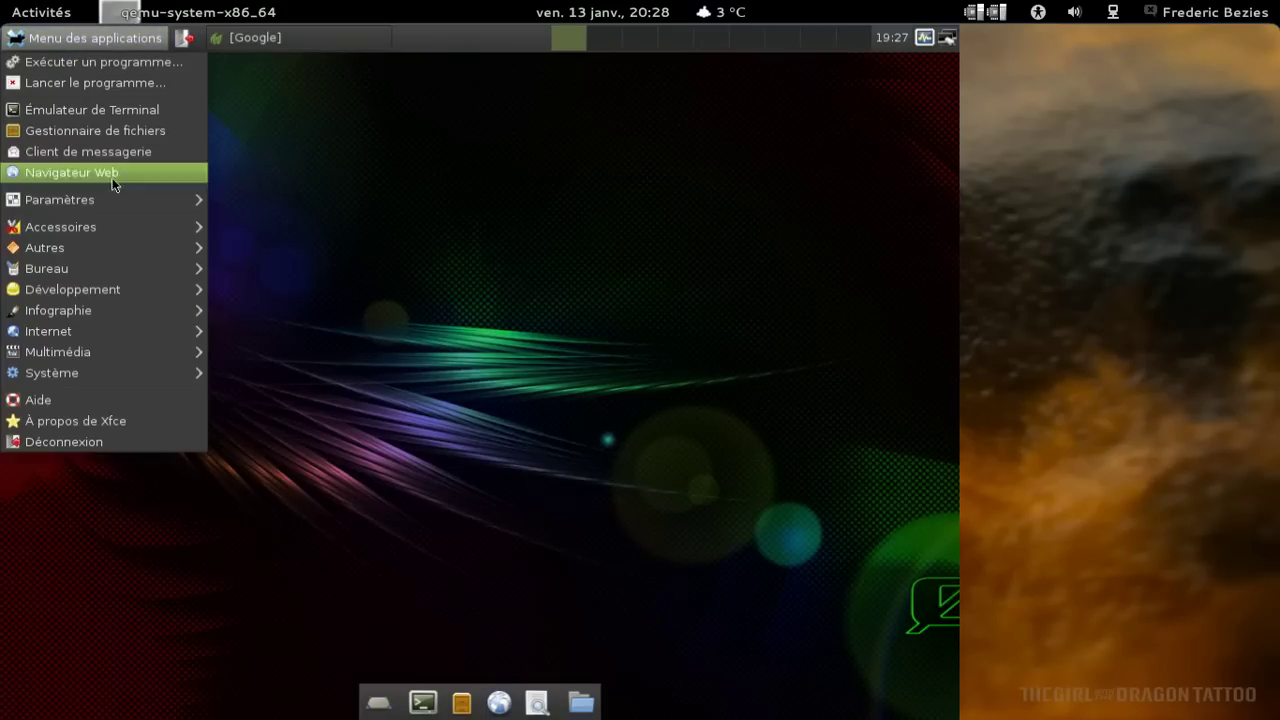
mouse_move(145, 354)
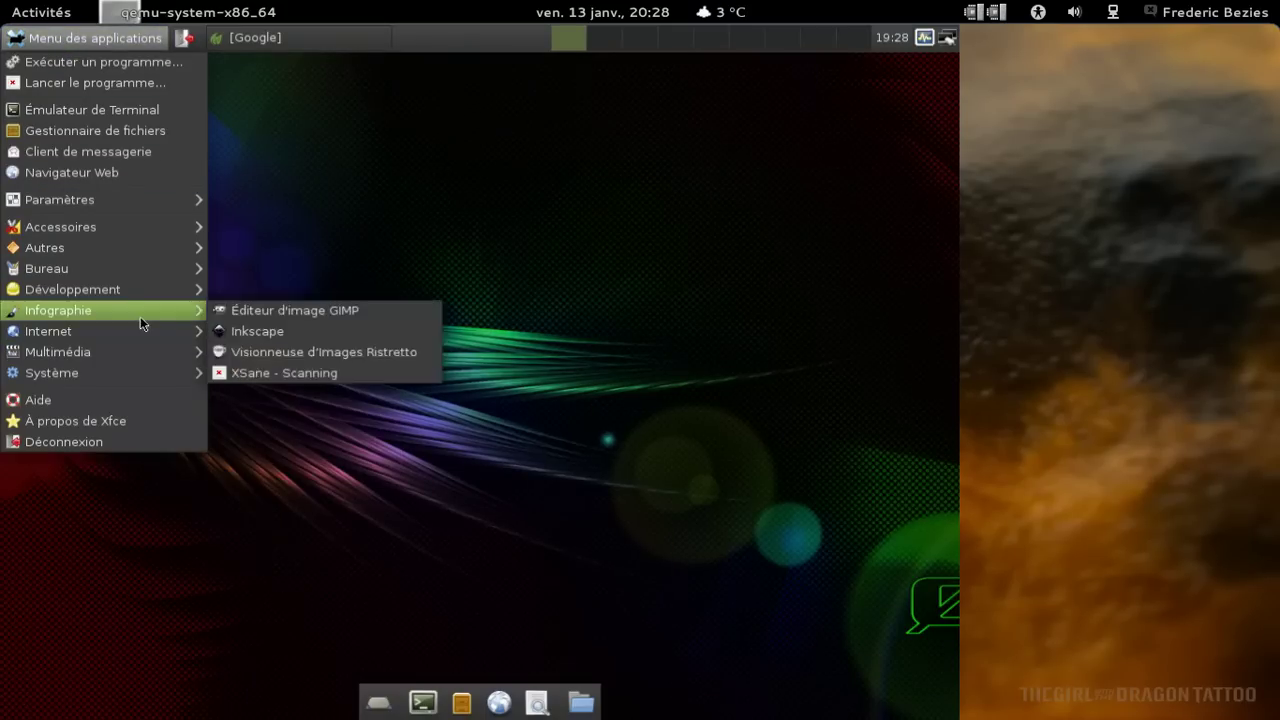
mouse_move(142, 314)
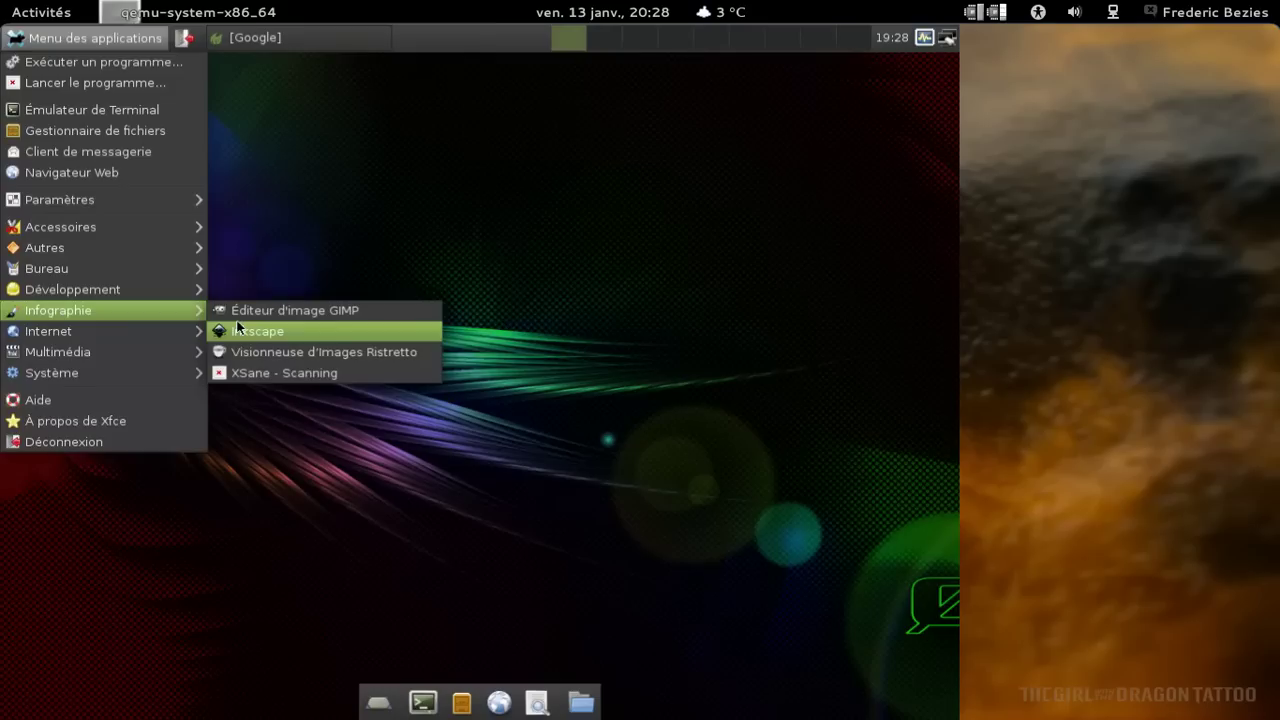
left_click(240, 330)
Launch LibreOffice 3.4 Writer from Menu des applications > Bureau.
left_click(70, 48)
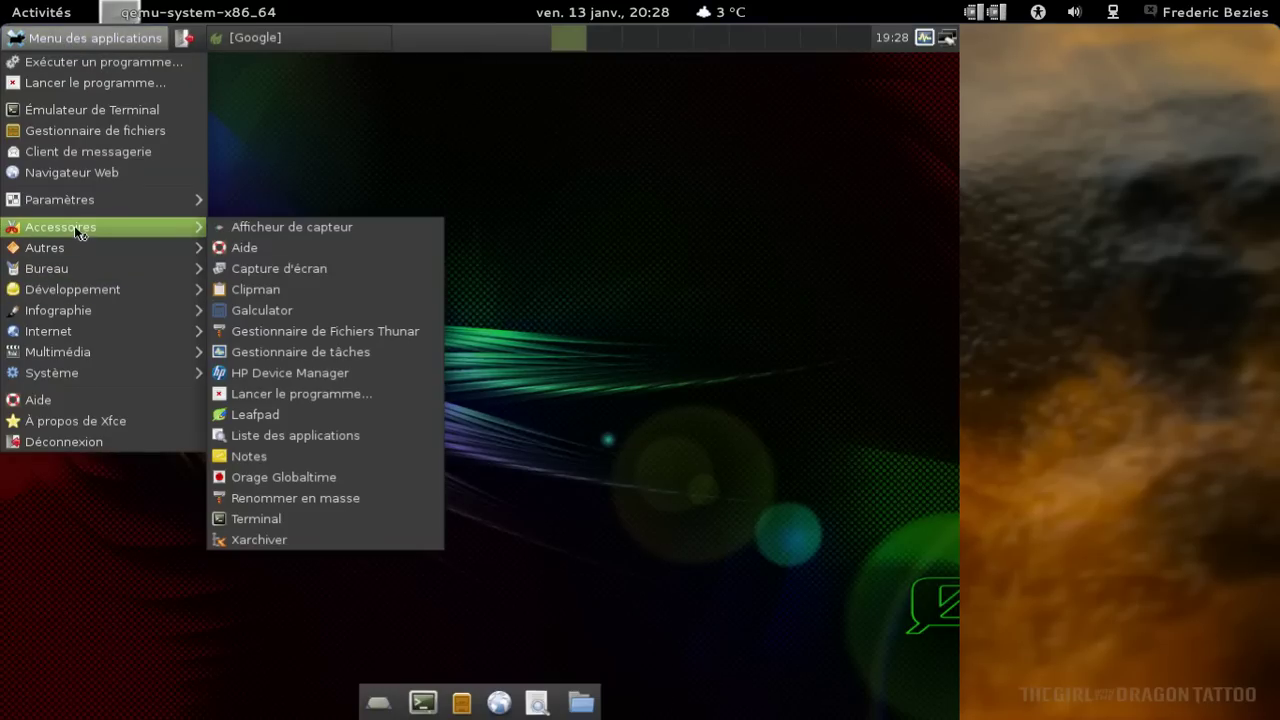
mouse_move(135, 270)
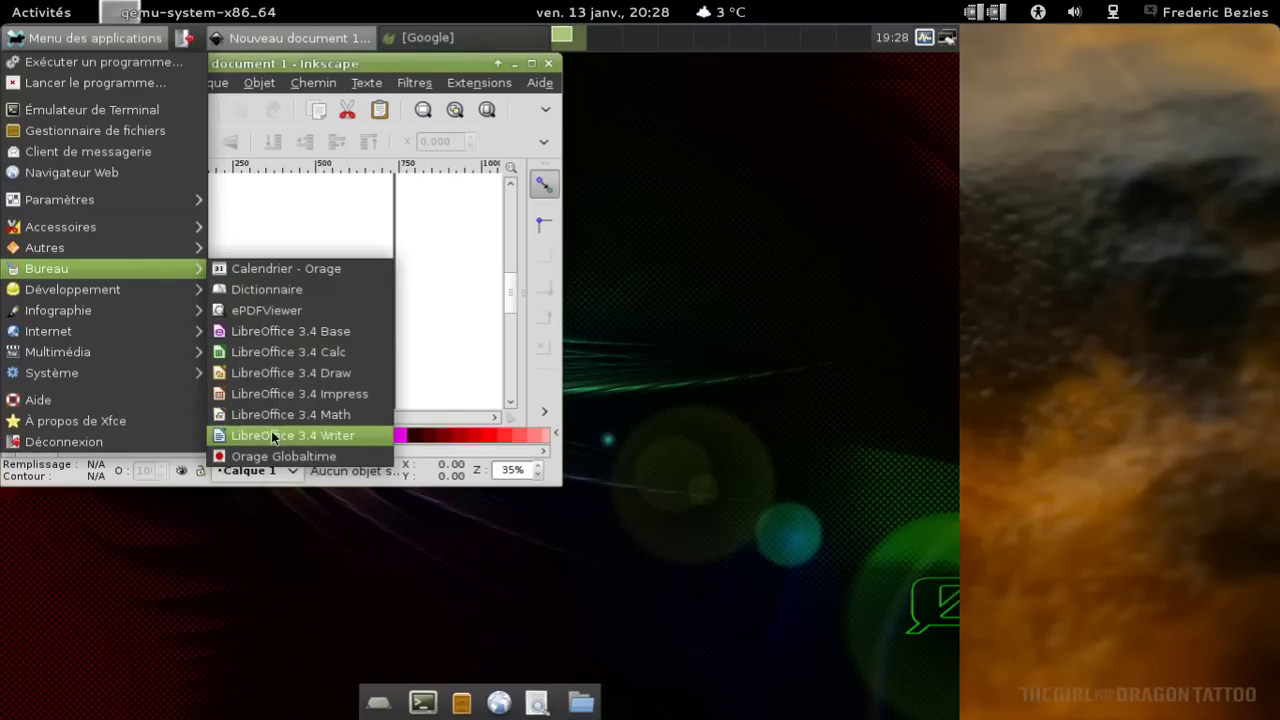
left_click(272, 432)
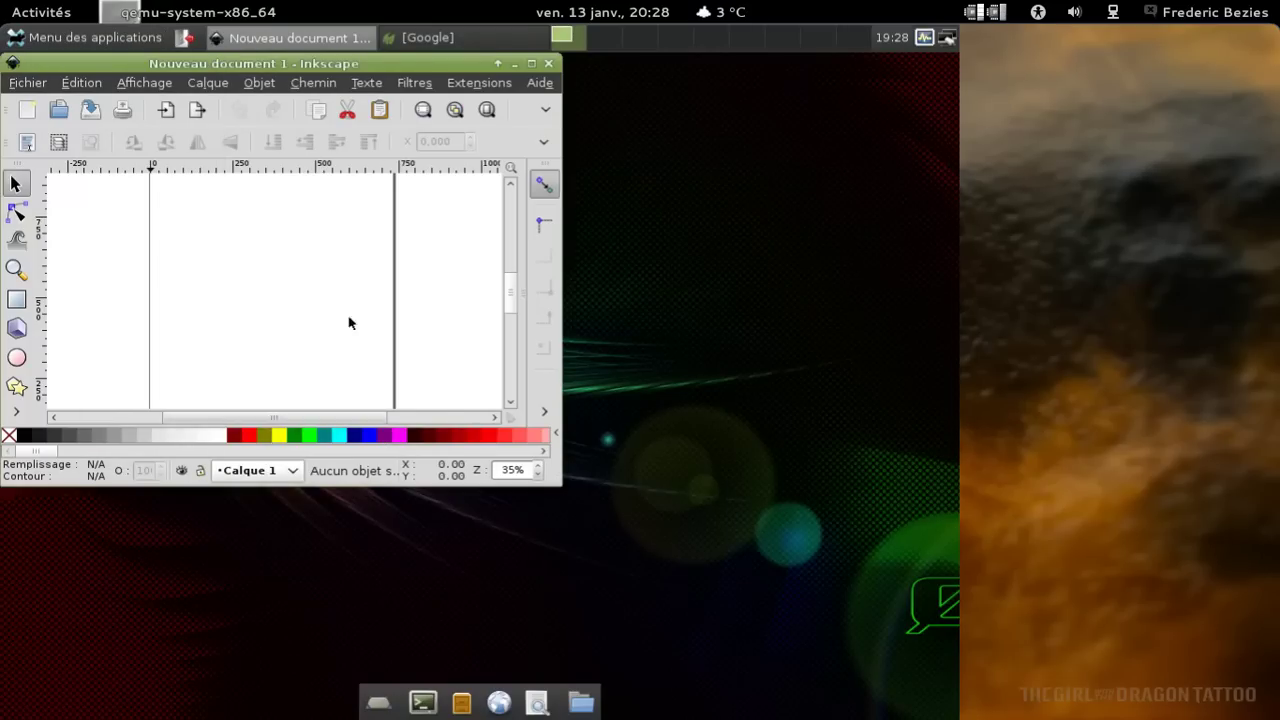
Enlarge the Inkscape window, view About Inkscape (0.48.2 r9819), then close it.
left_click_drag(558, 482, 873, 640)
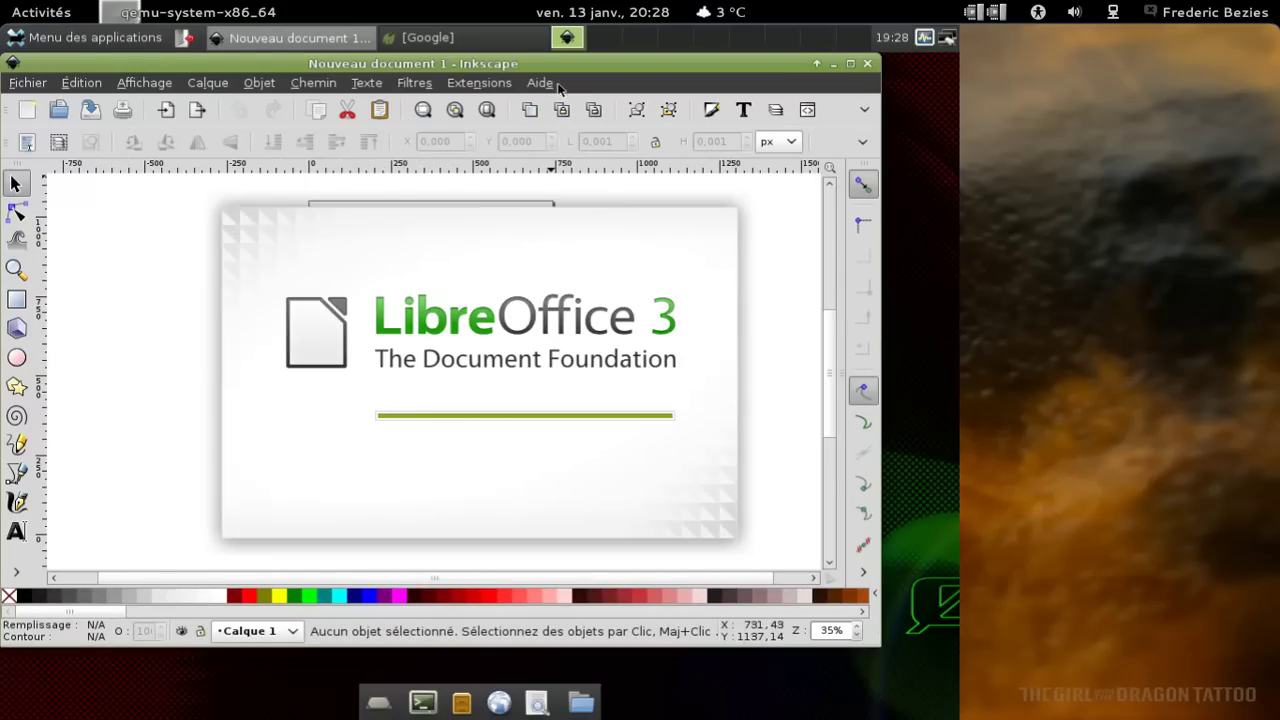
left_click(545, 83)
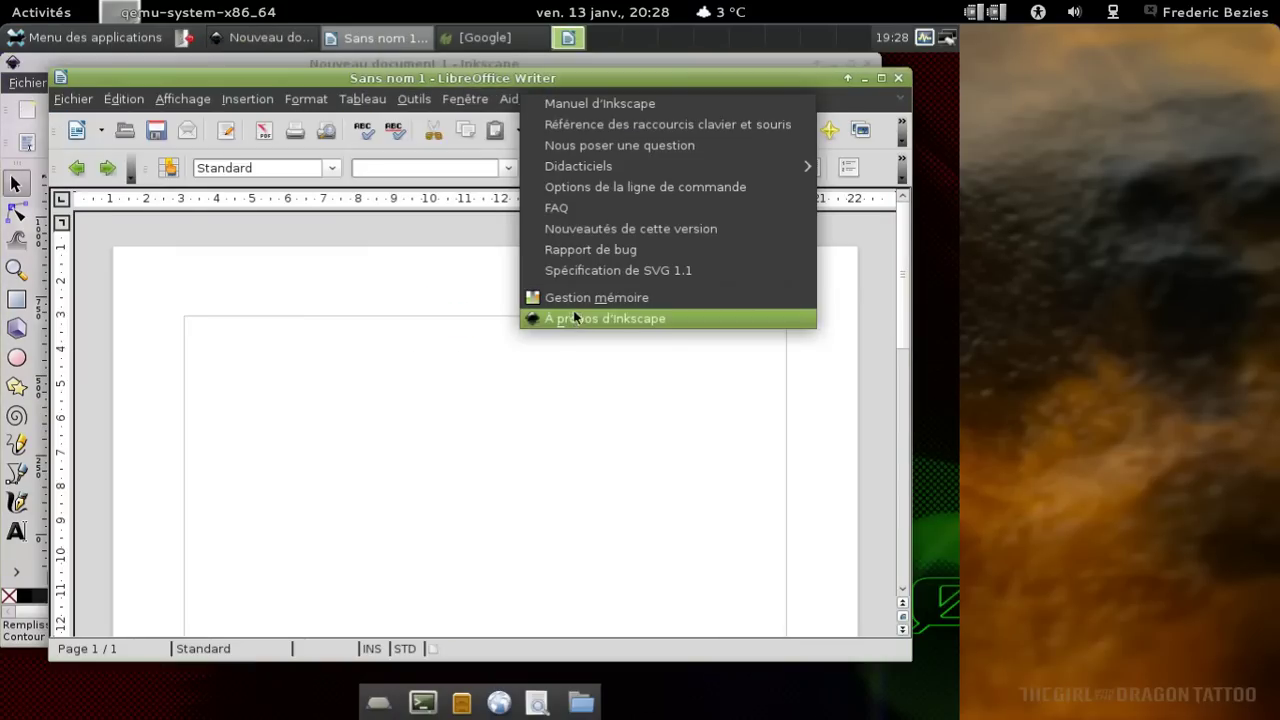
left_click(575, 316)
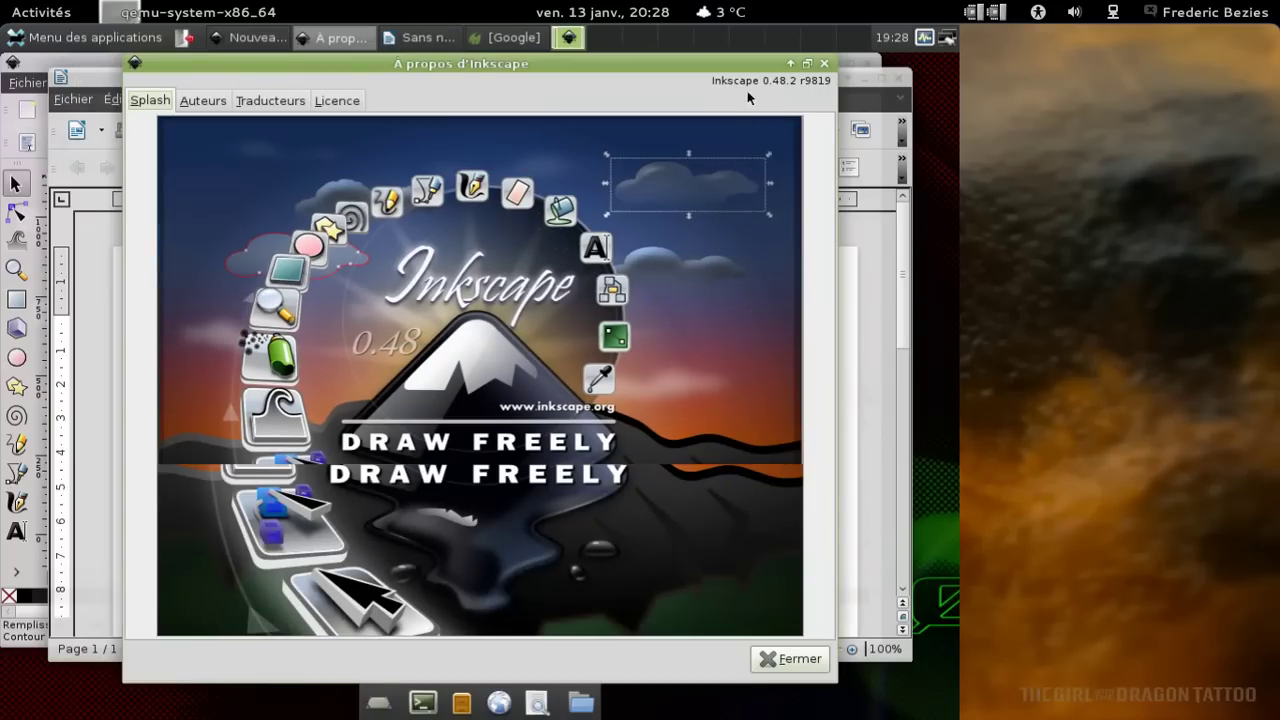
left_click(824, 65)
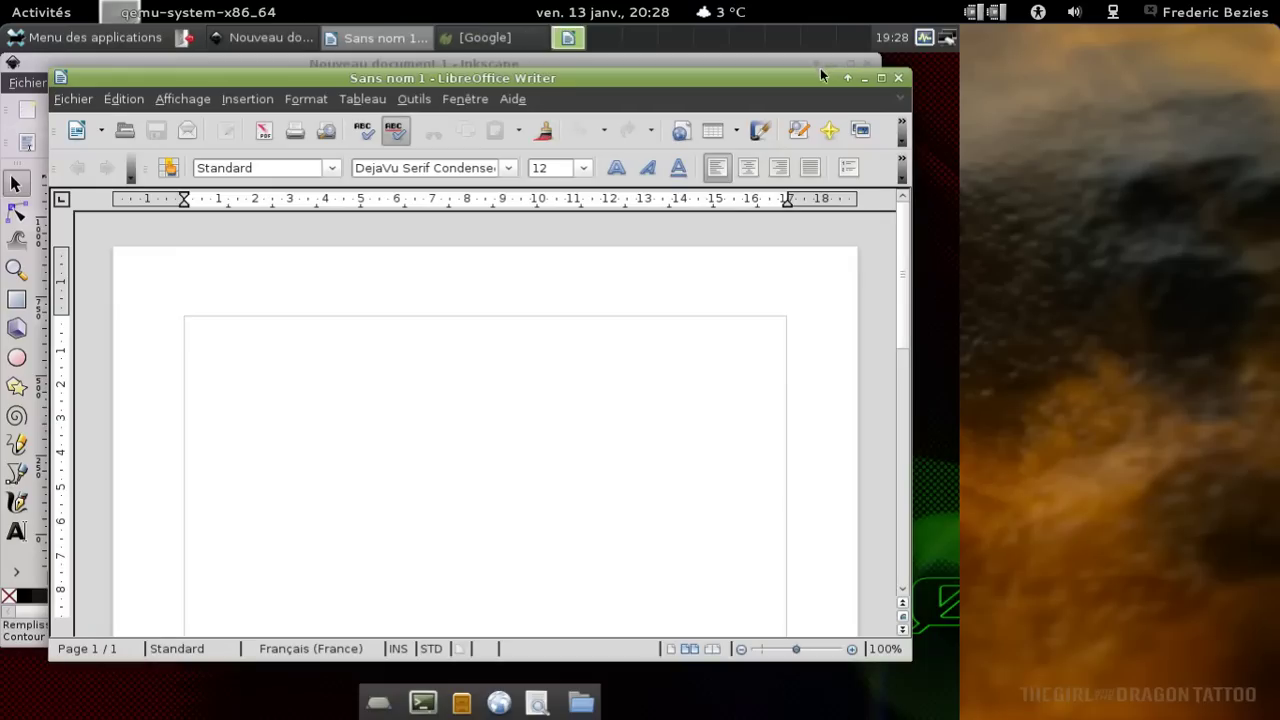
View About LibreOffice (3.4.4 Build:402), dismiss it, then close Writer and Inkscape.
left_click(513, 99)
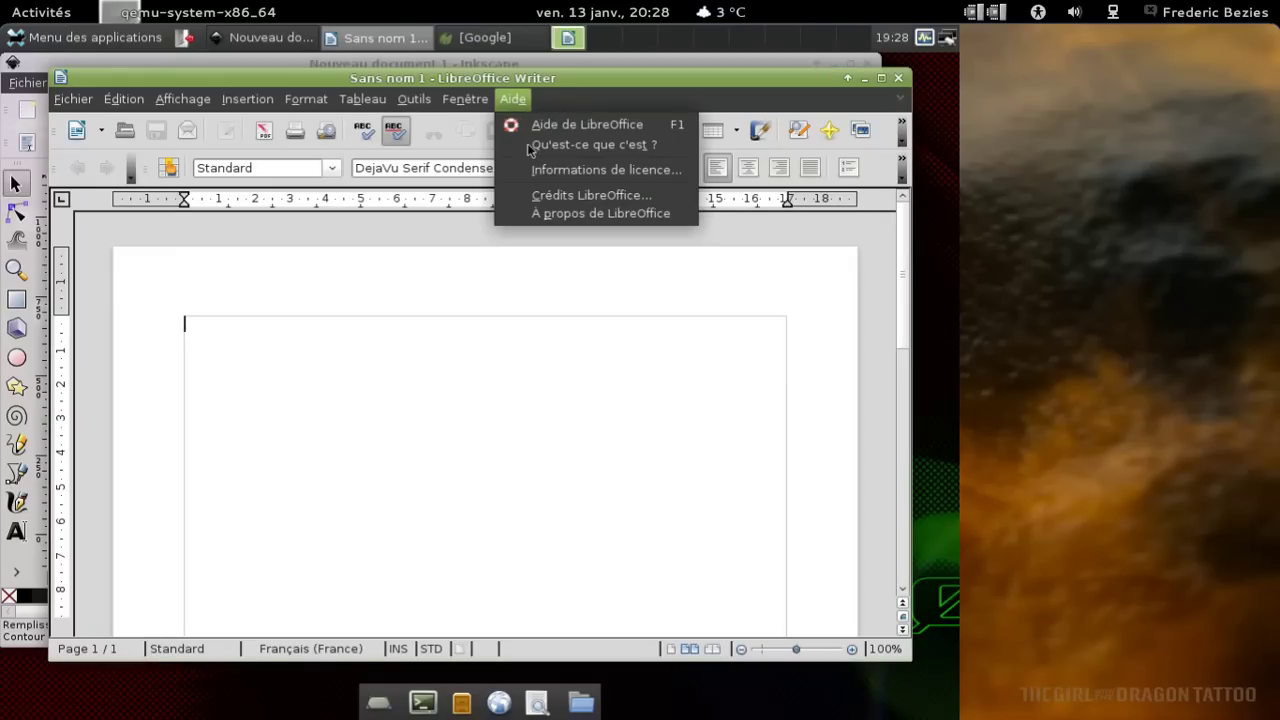
left_click(540, 213)
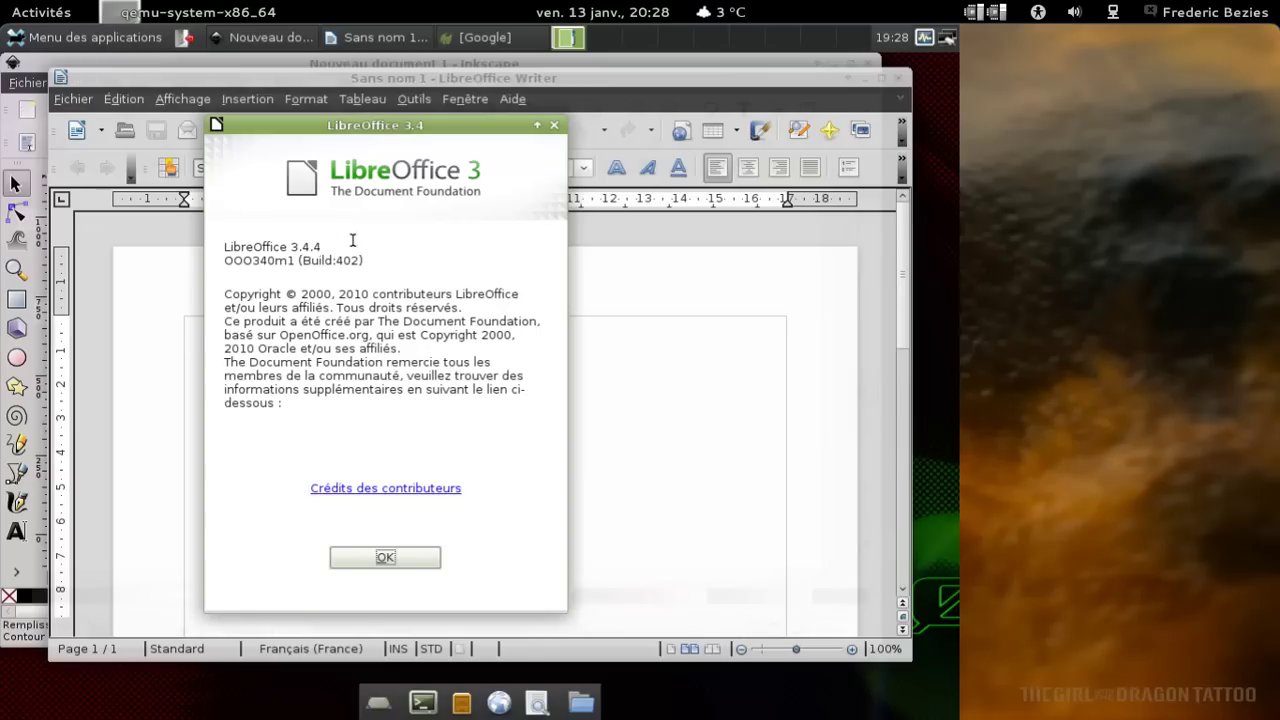
left_click(428, 557)
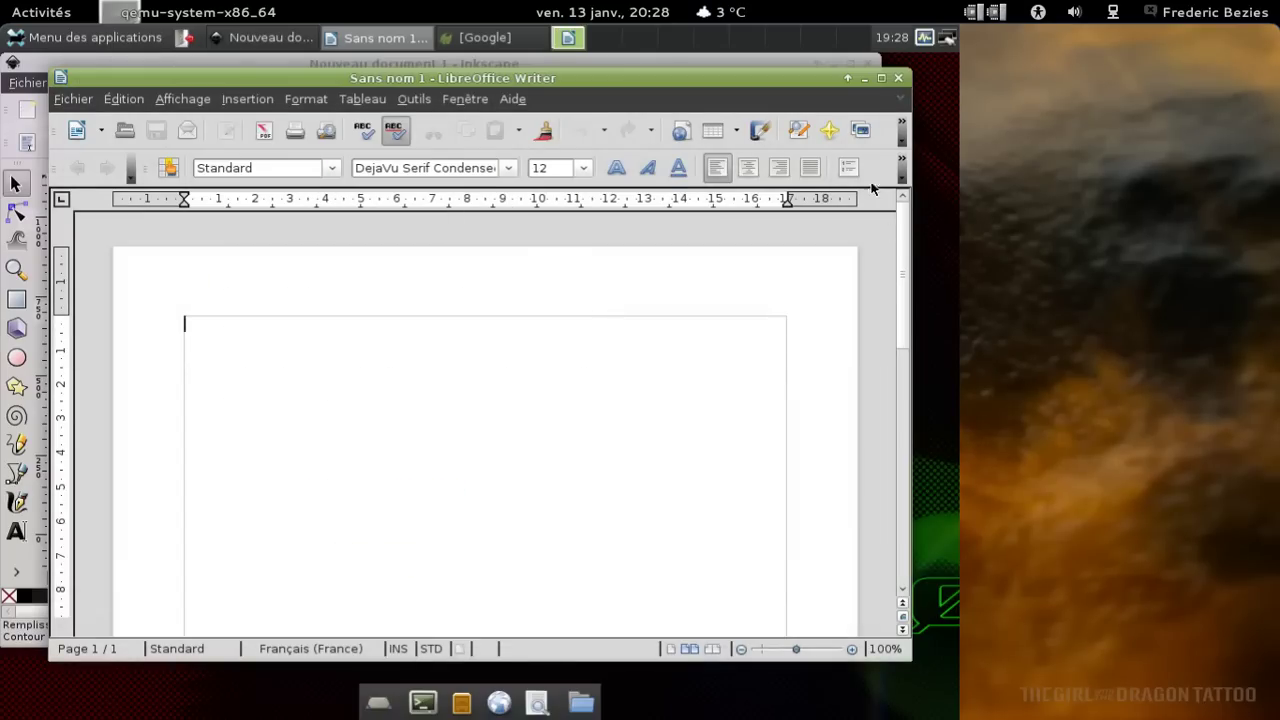
left_click(898, 77)
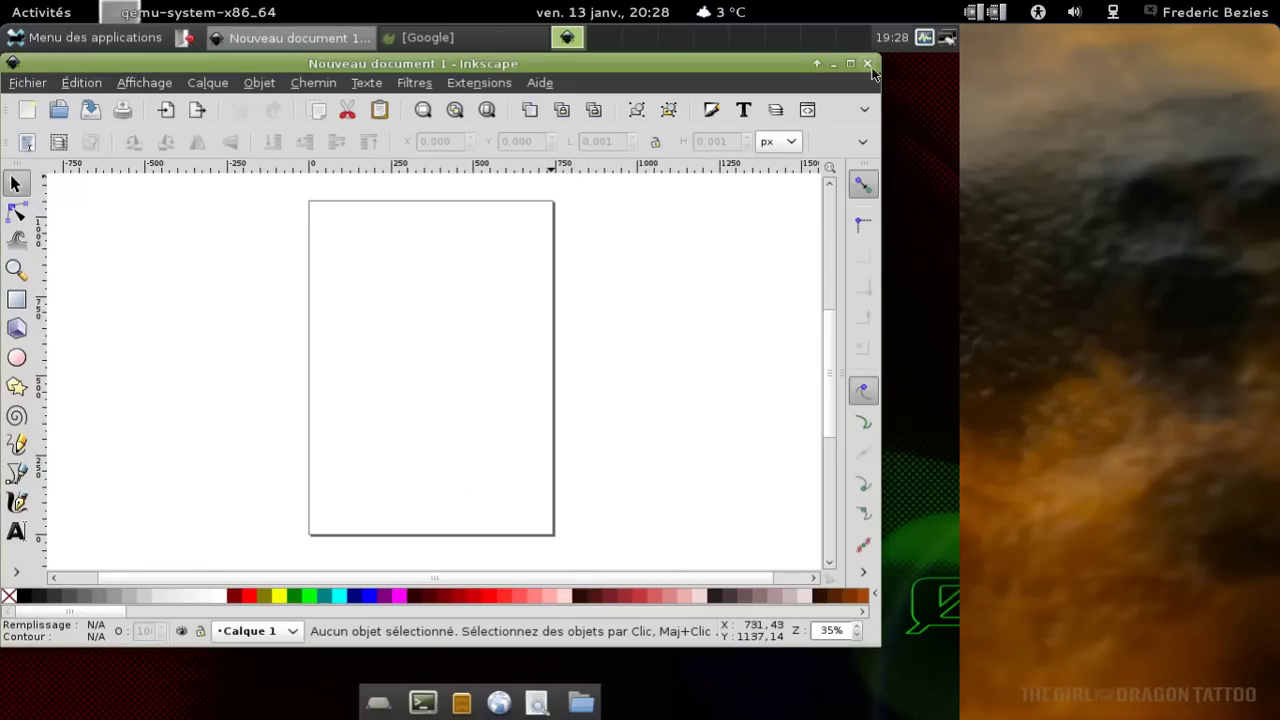
left_click(867, 64)
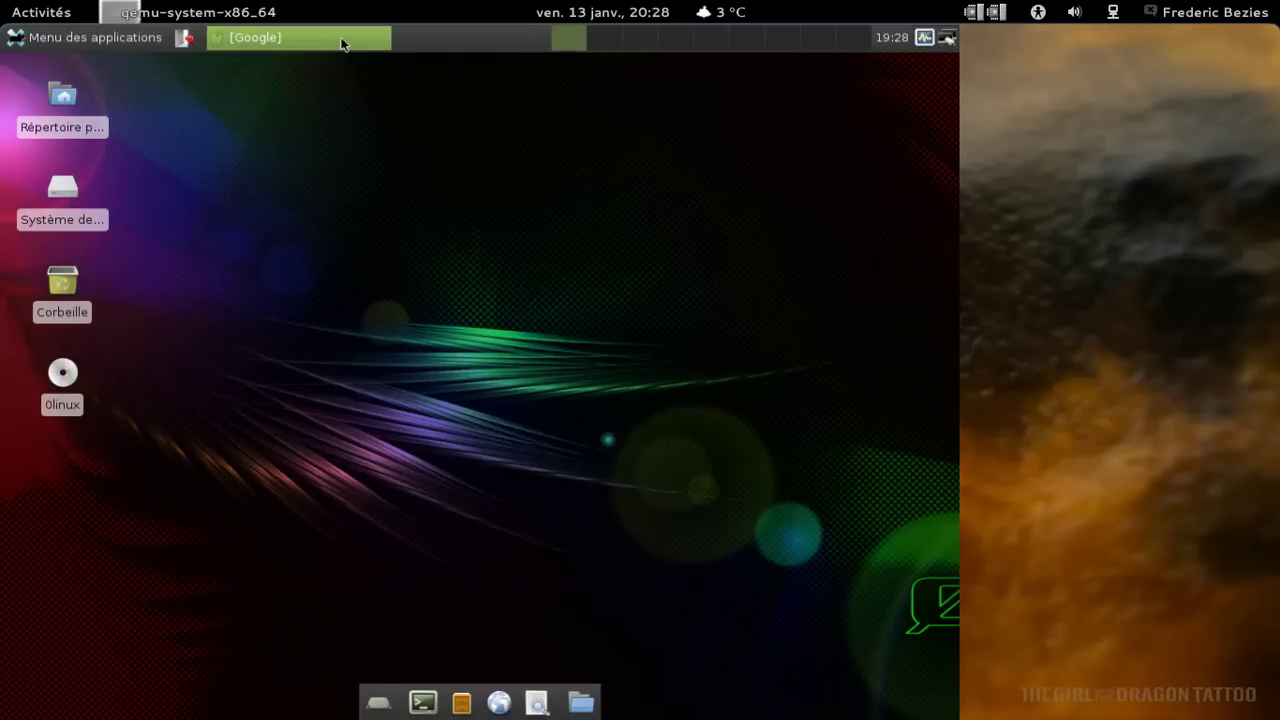
Restore the minimized Midori window and load about:plugins.
left_click(341, 40)
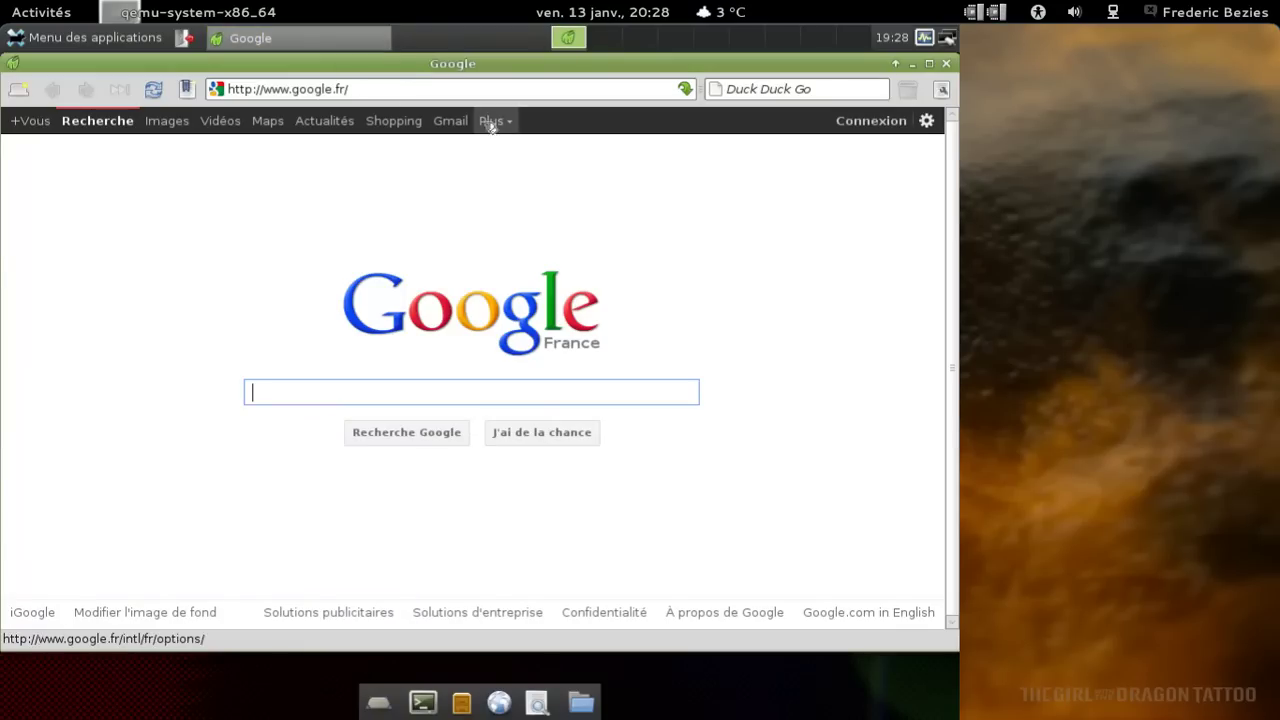
left_click(422, 89)
key("ctrl+a")
type("about:plugins")
key("Return")
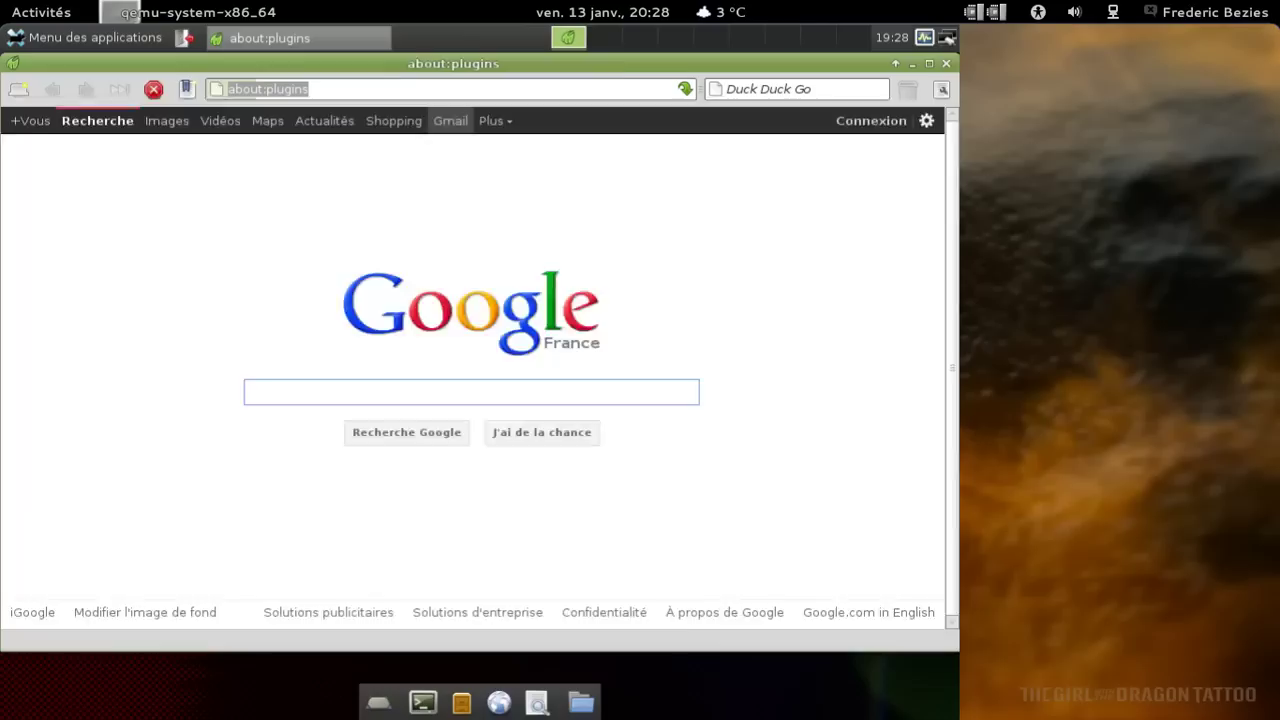
Edit the address to load about:version, then close Midori.
key("End")
key("BackSpace")
key("BackSpace")
key("BackSpace")
key("BackSpace")
key("Return")
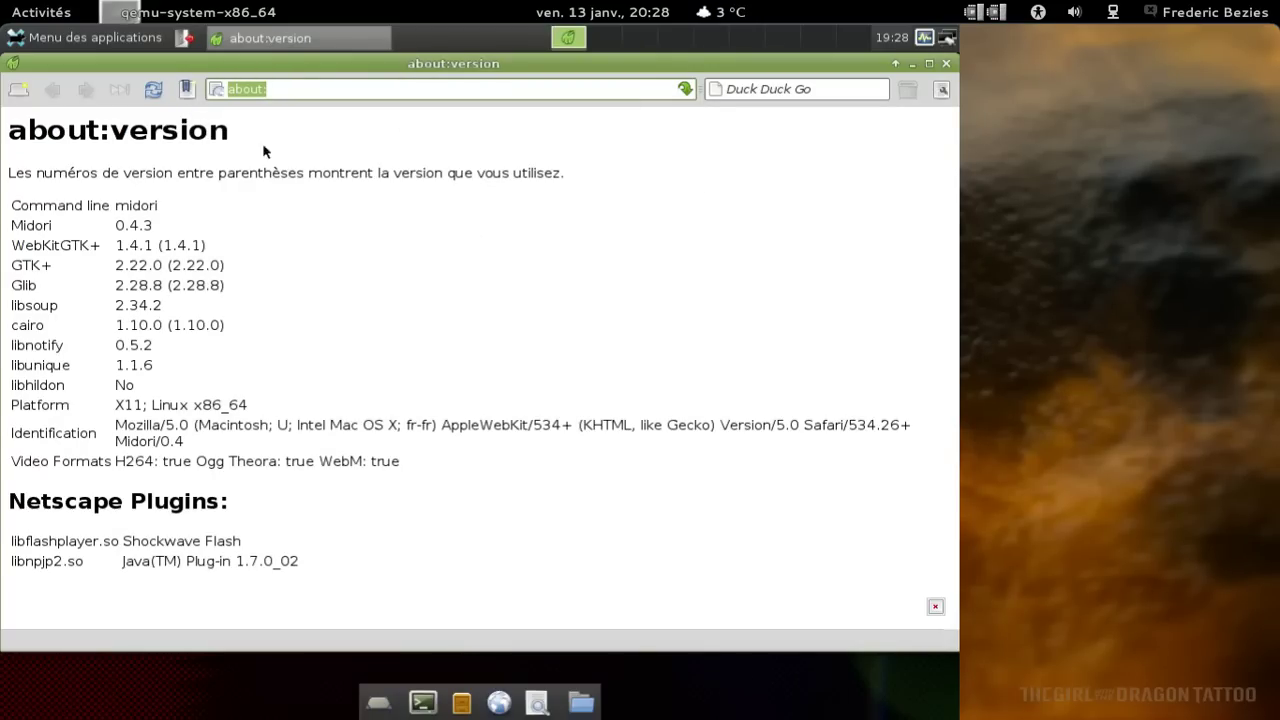
left_click(946, 63)
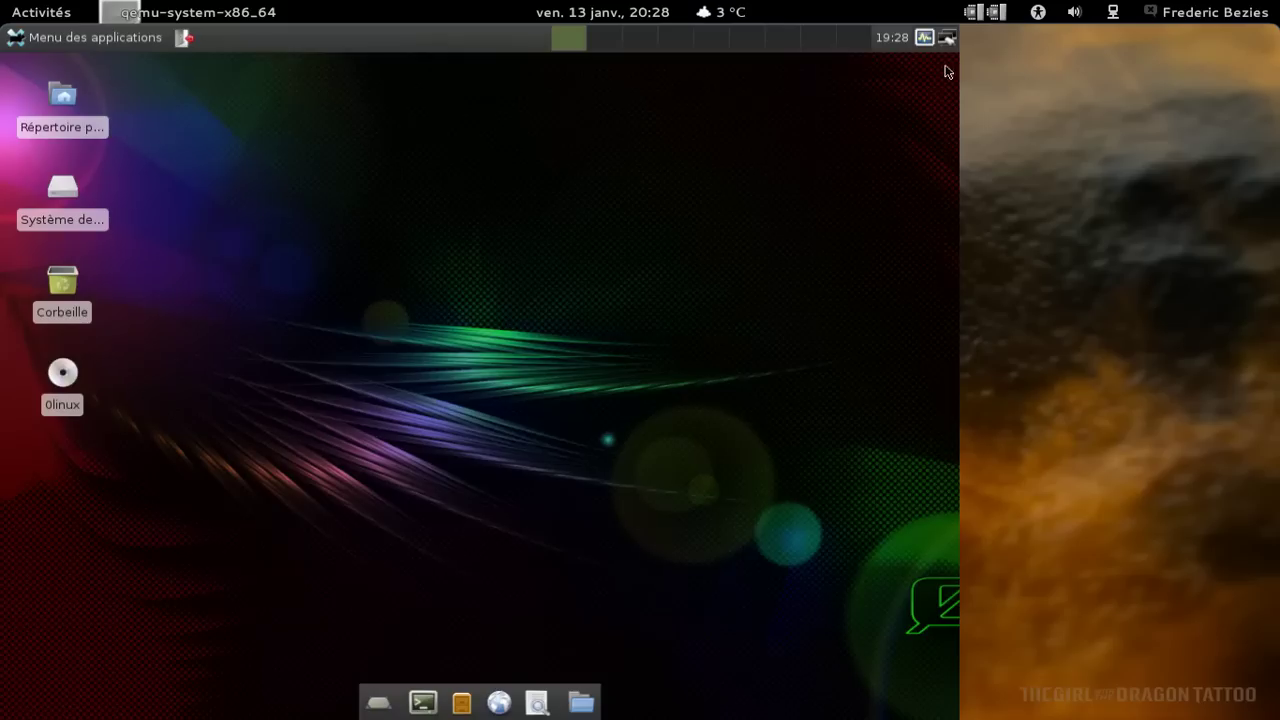
Launch Messagerie internet Pidgin from Menu des applications > Internet.
left_click(102, 36)
mouse_move(115, 274)
mouse_move(111, 308)
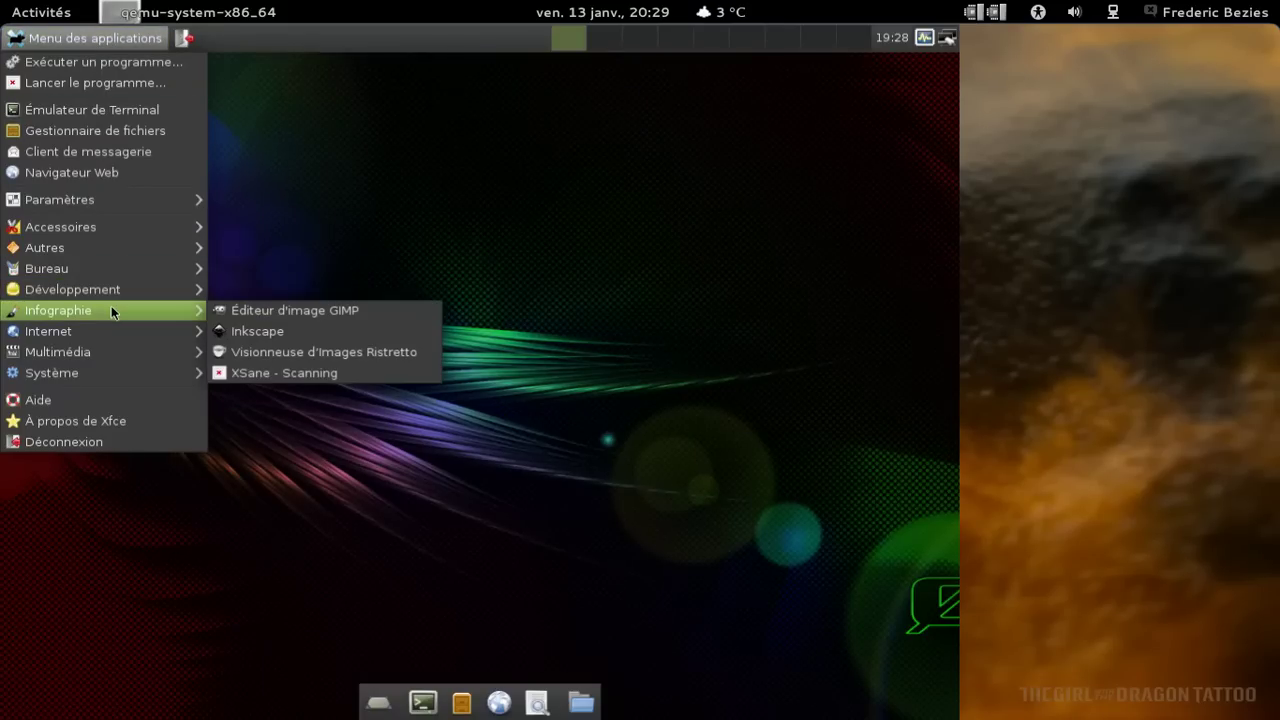
mouse_move(110, 337)
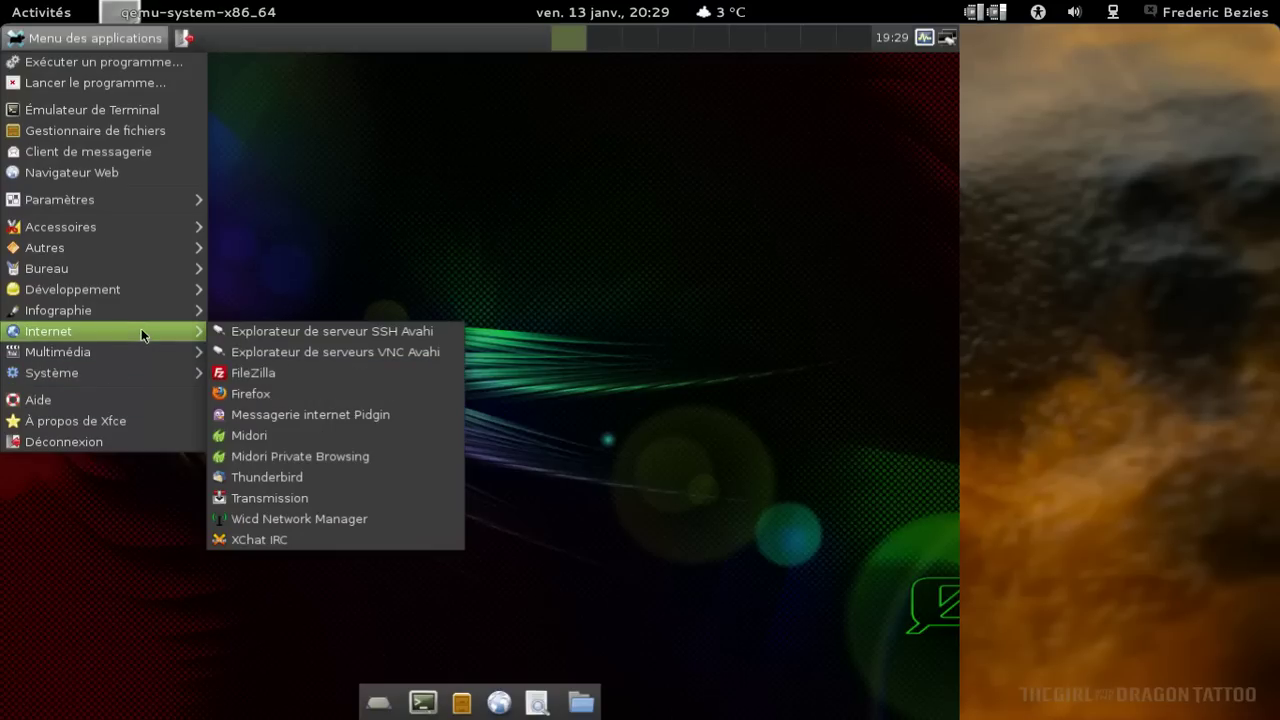
left_click(270, 421)
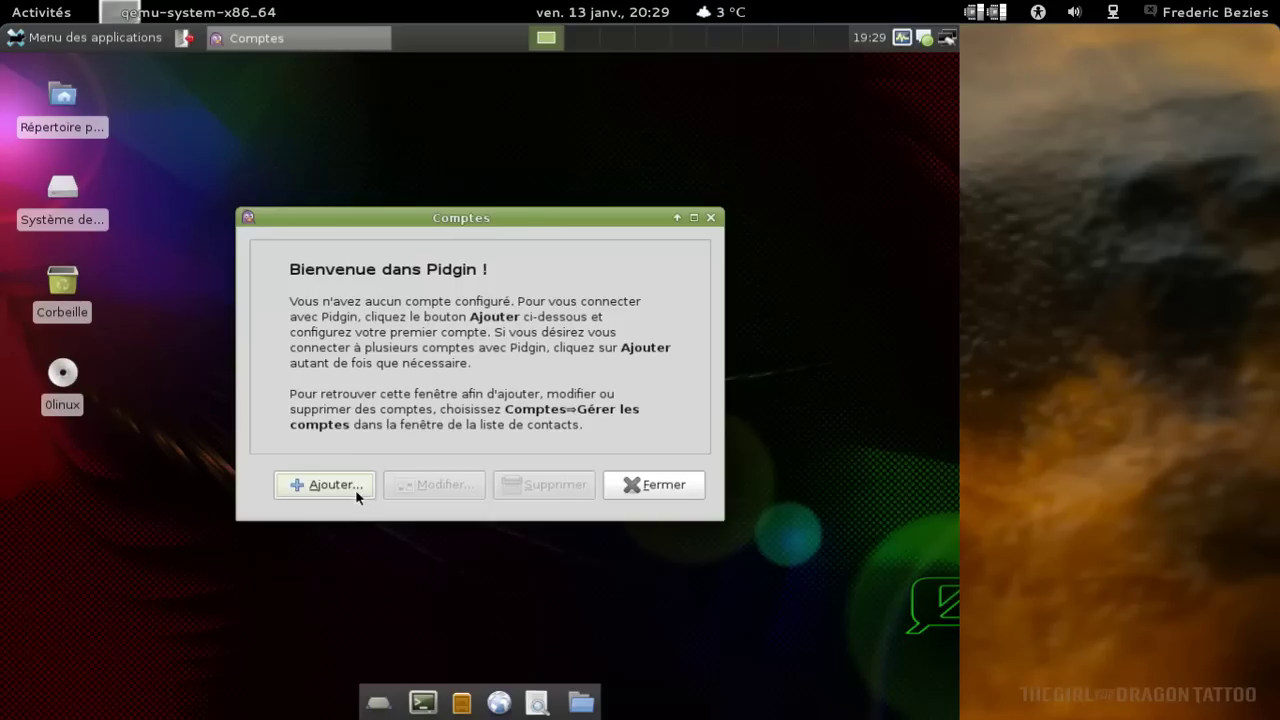
Start a new Google Talk account and enter the account's username.
left_click(360, 492)
left_click(556, 250)
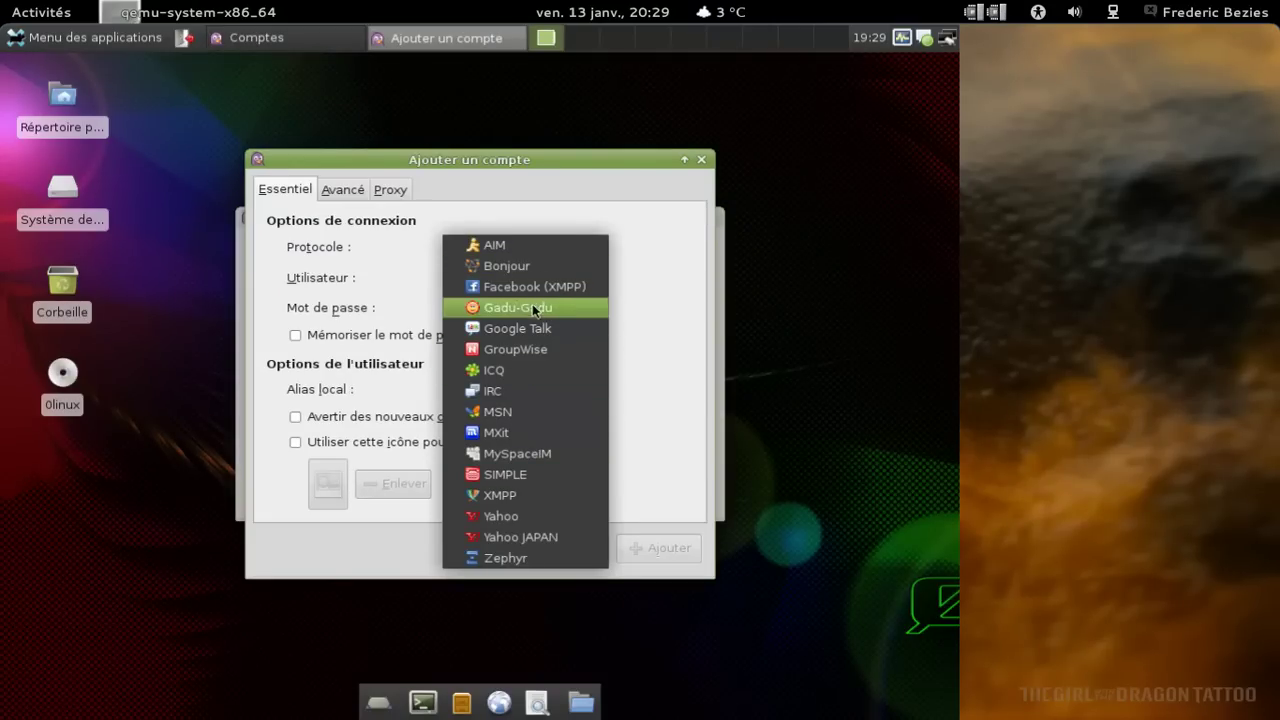
key("Escape")
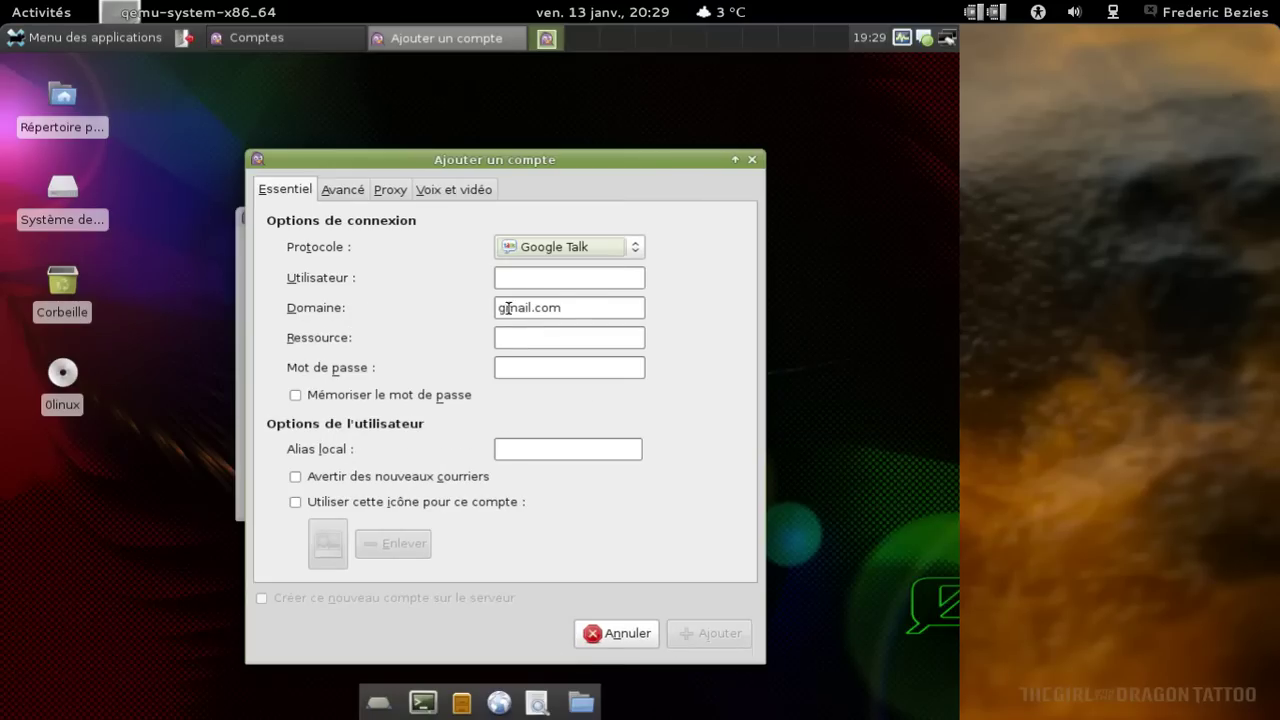
left_click(518, 280)
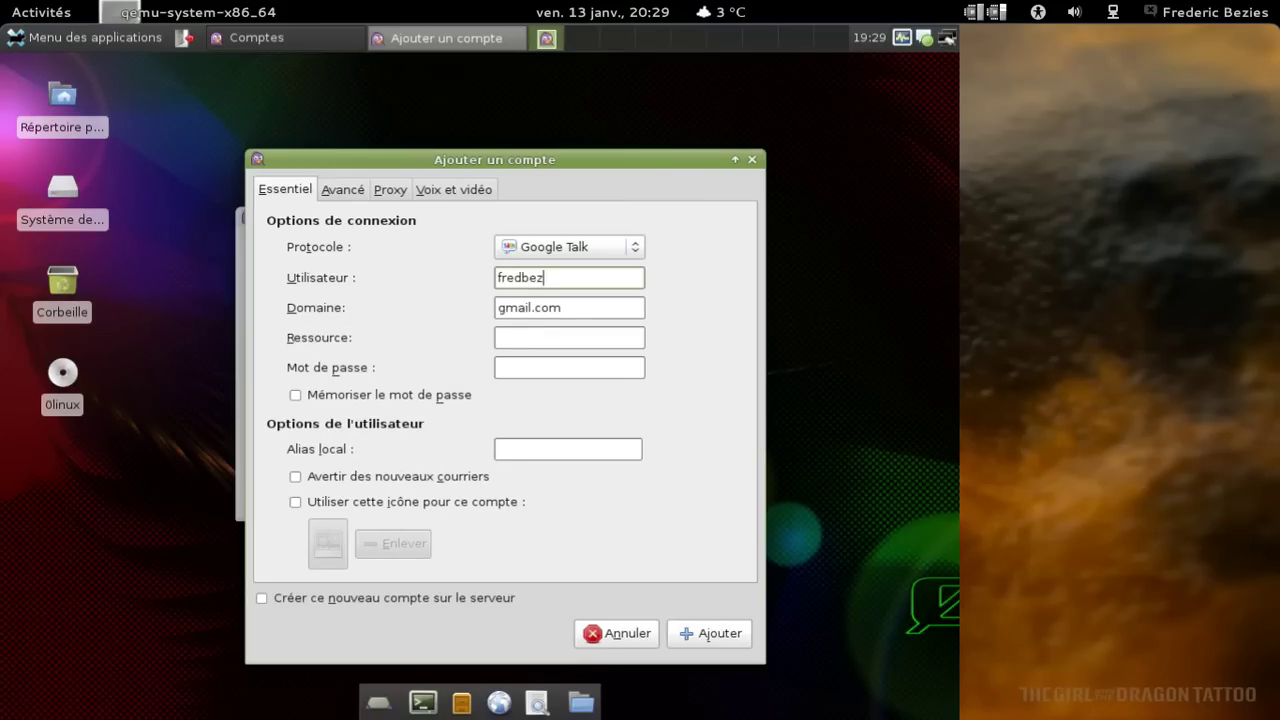
key("Tab")
key("Tab")
Type the account password, tick Mémoriser le mot de passe, and enter the user's full name as alias.
left_click(569, 367)
key("Tab")
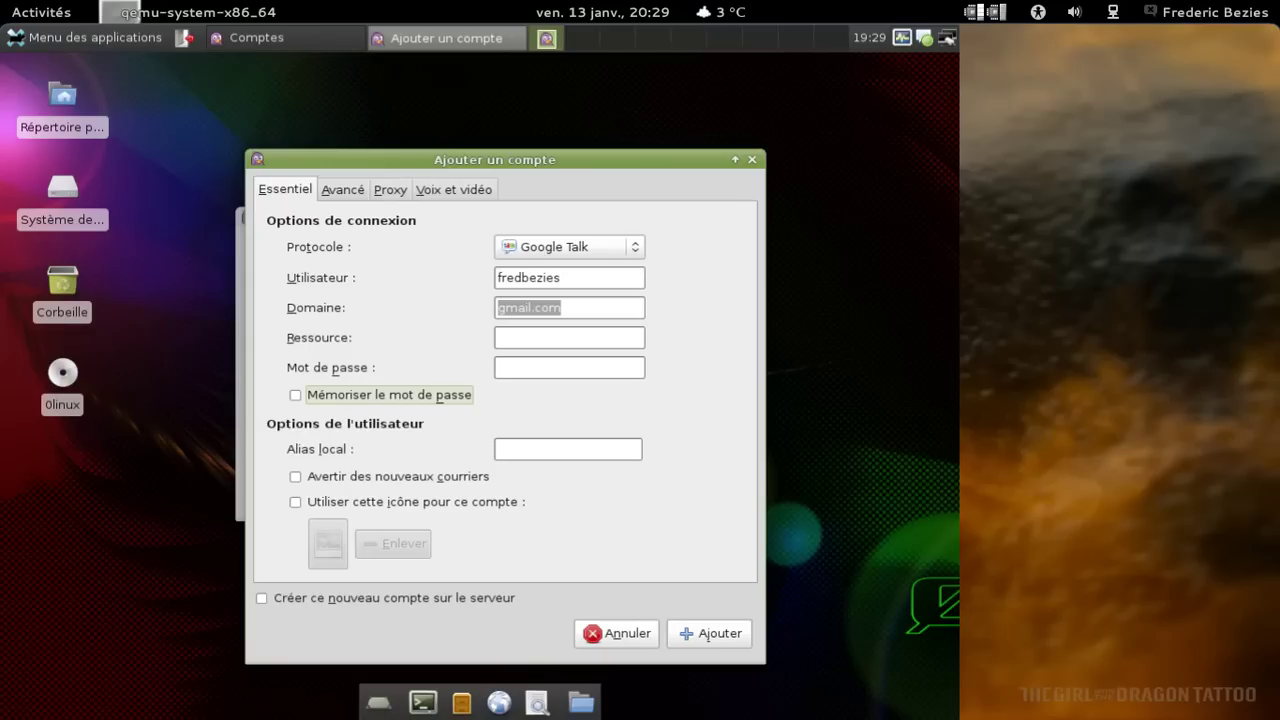
left_click(577, 370)
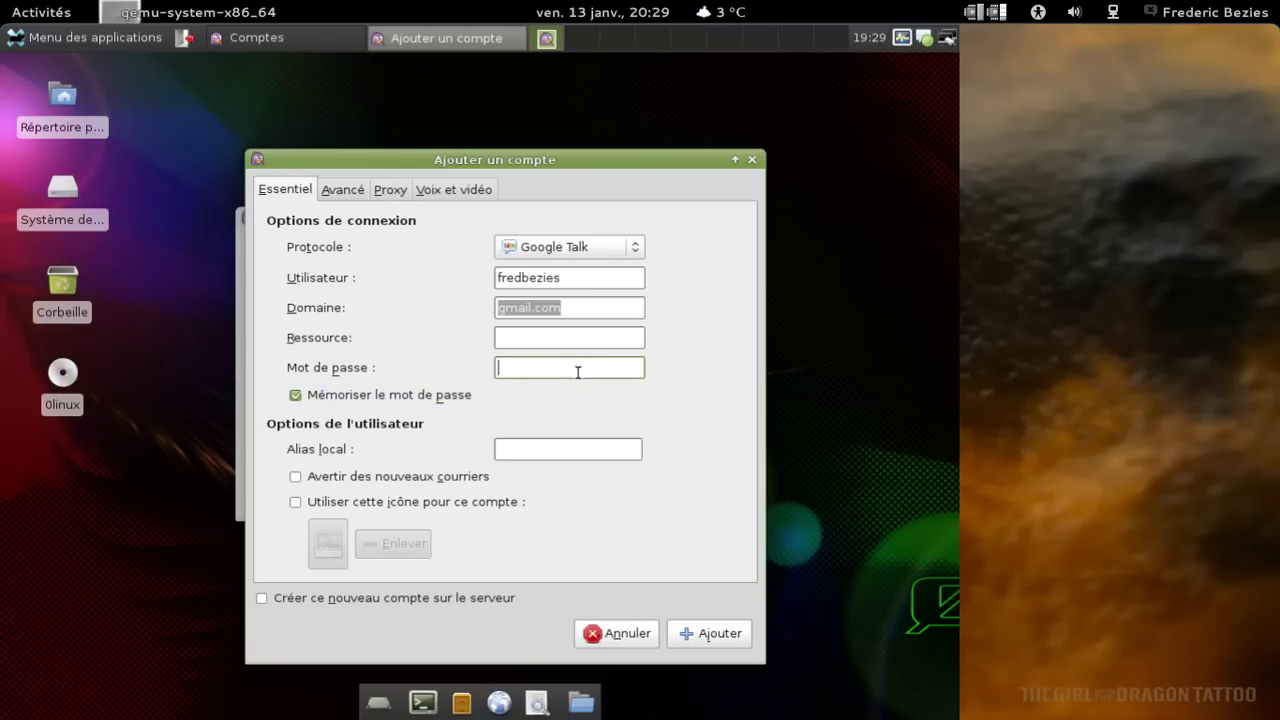
type("●●●●●●●●●")
key("Tab")
key("Tab")
key("Tab")
key("shift+Tab")
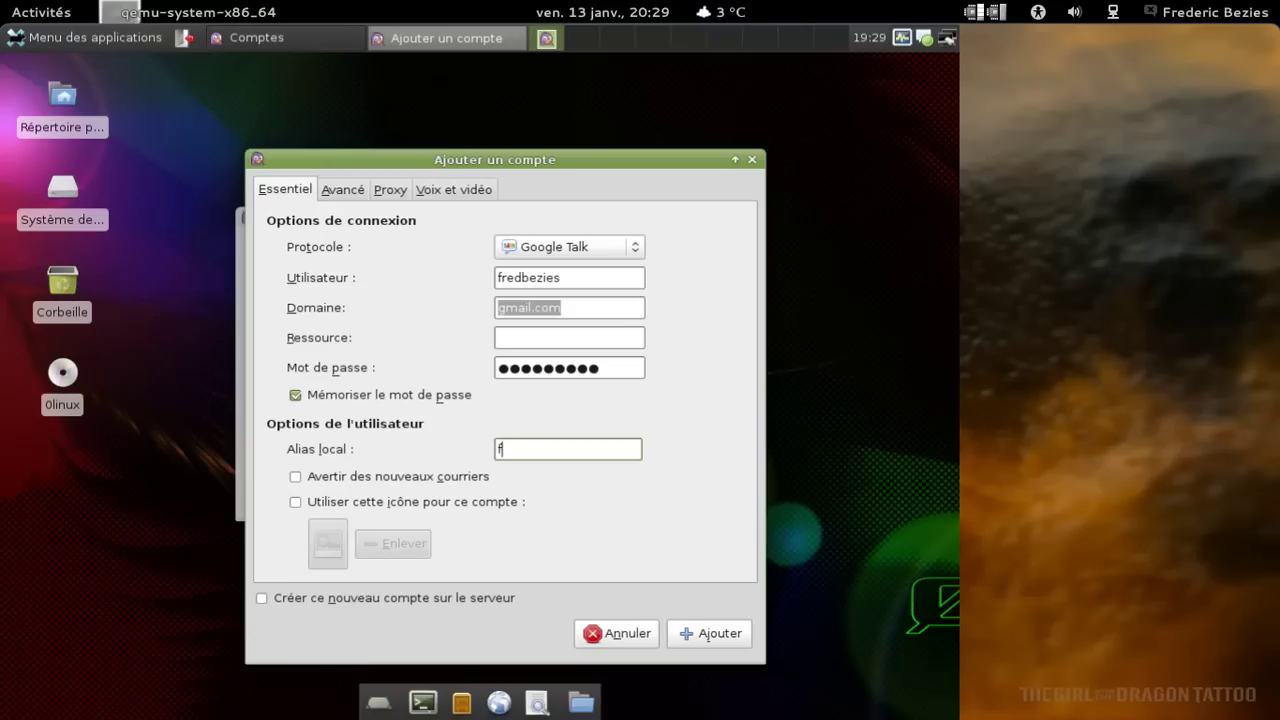
type("Frederic Bezies")
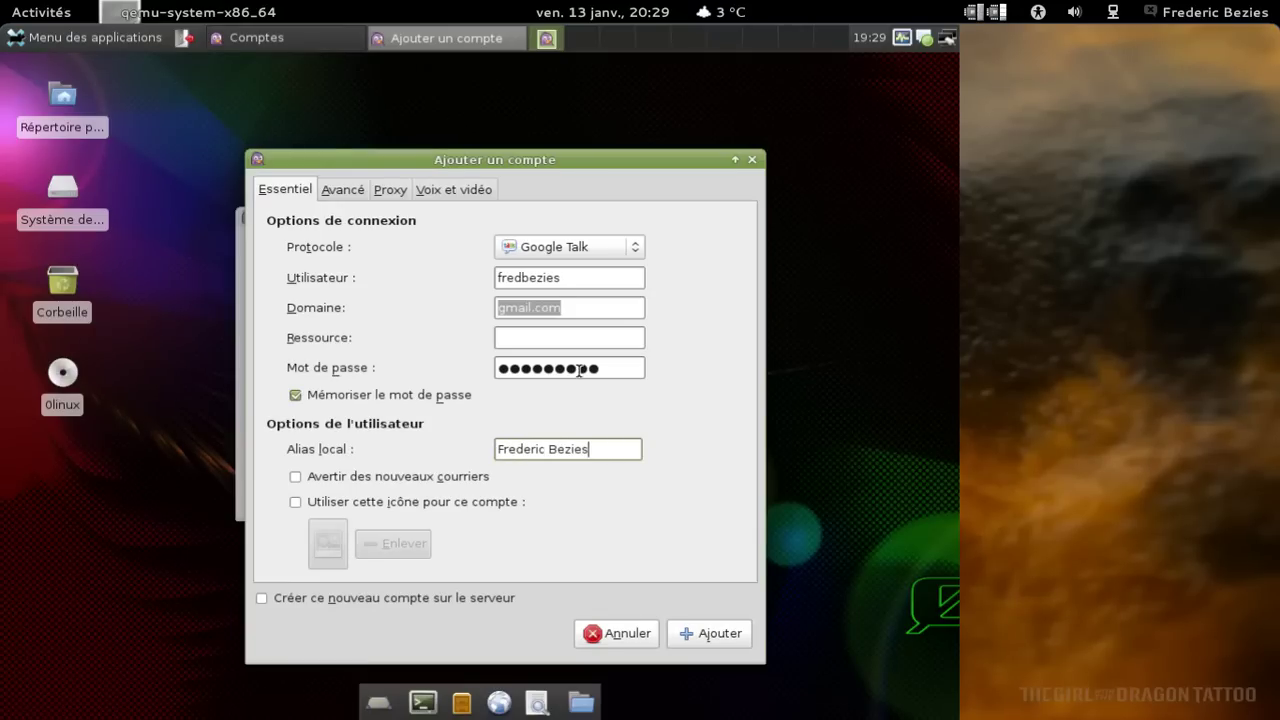
Add the Google Talk account and bring the repositioned Comptes window to front.
left_click(688, 632)
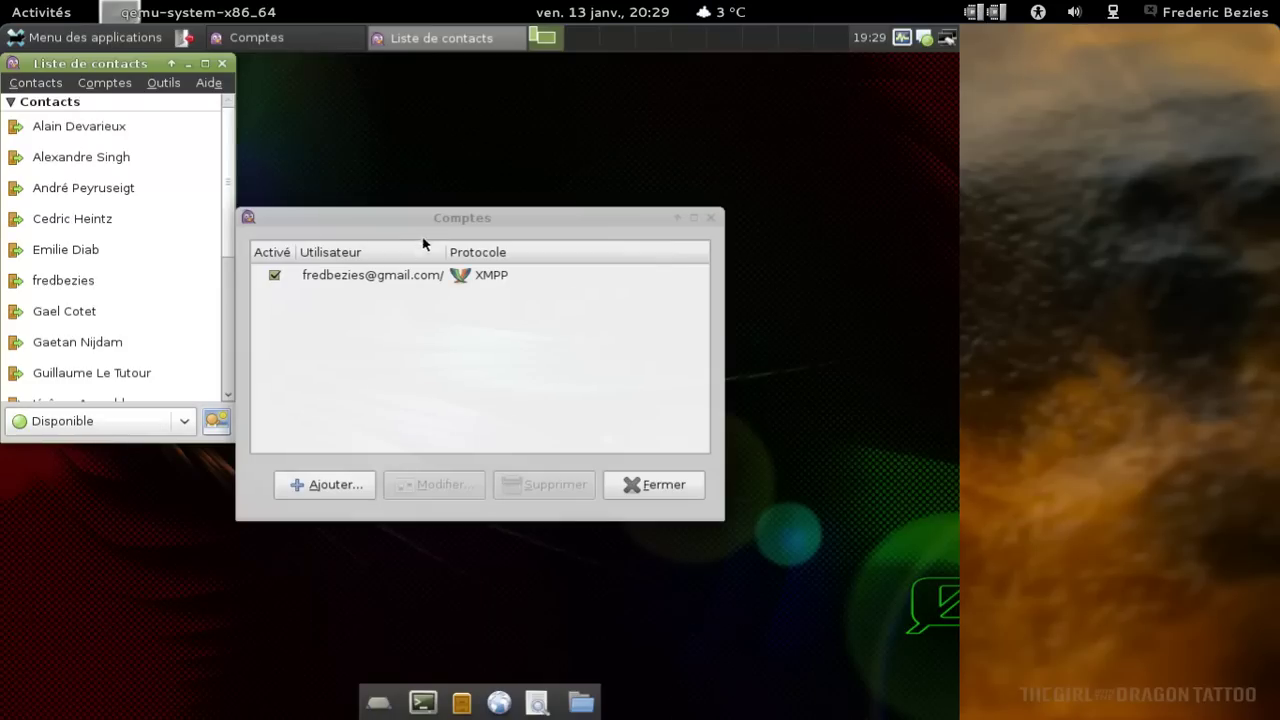
left_click_drag(428, 225, 550, 141)
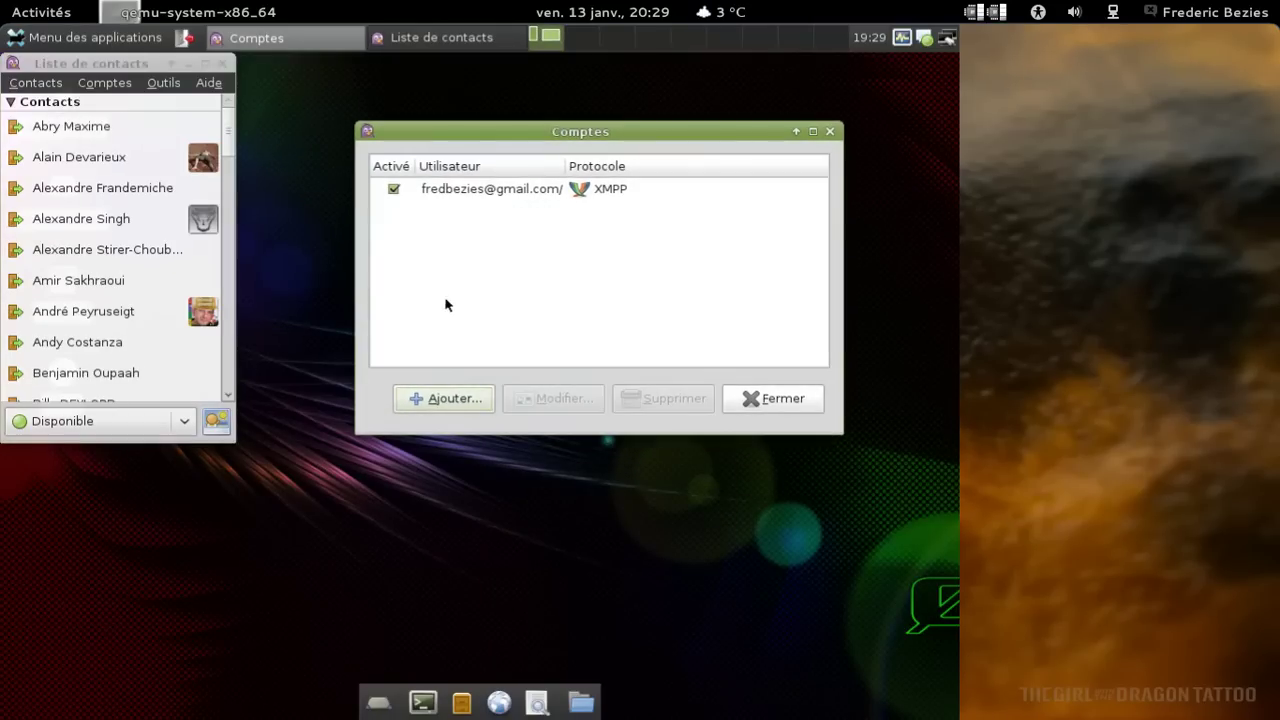
left_click(115, 88)
left_click(120, 101)
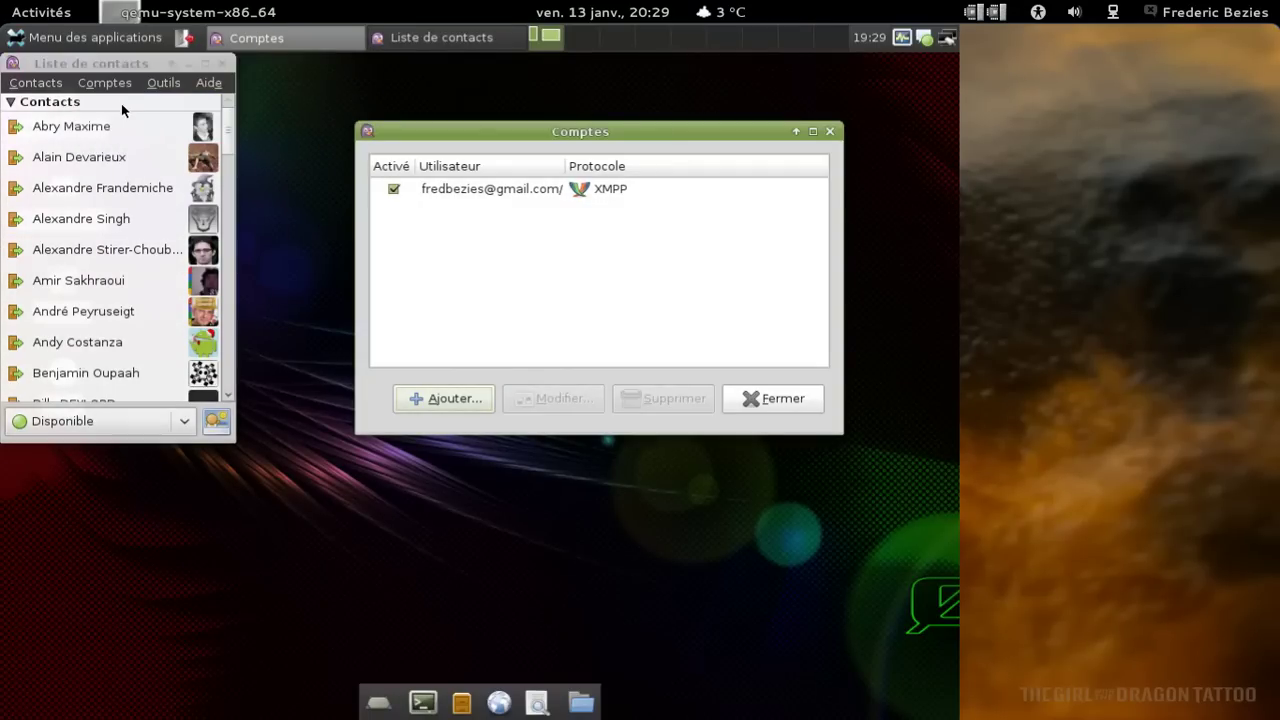
Add an IRC account, filling in the username and the user's full name as local alias.
left_click(421, 401)
left_click_drag(500, 168, 358, 112)
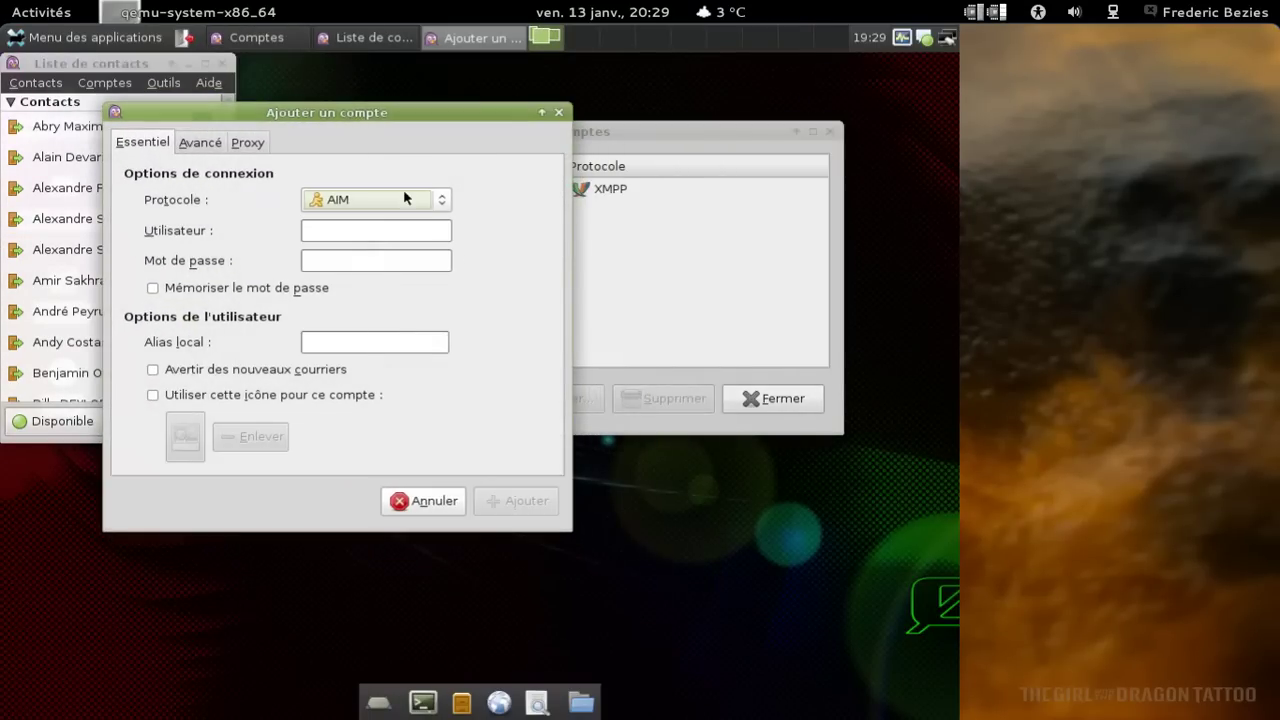
left_click(424, 205)
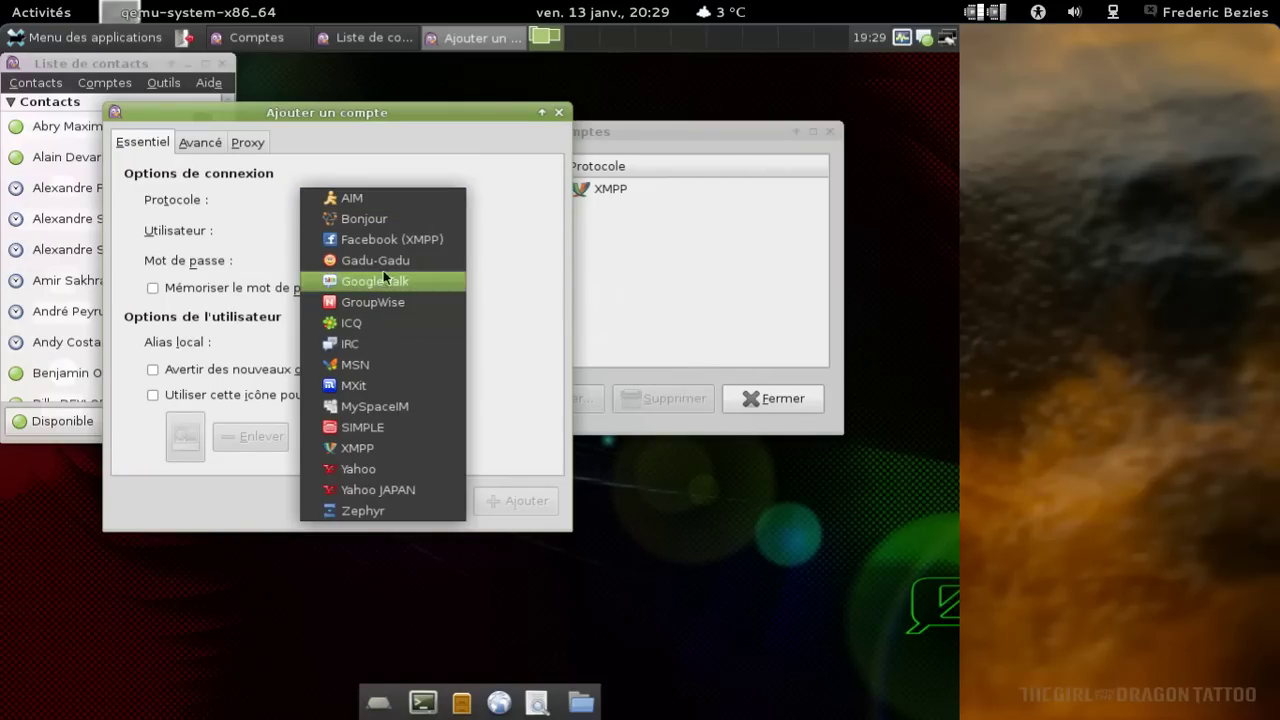
left_click(379, 345)
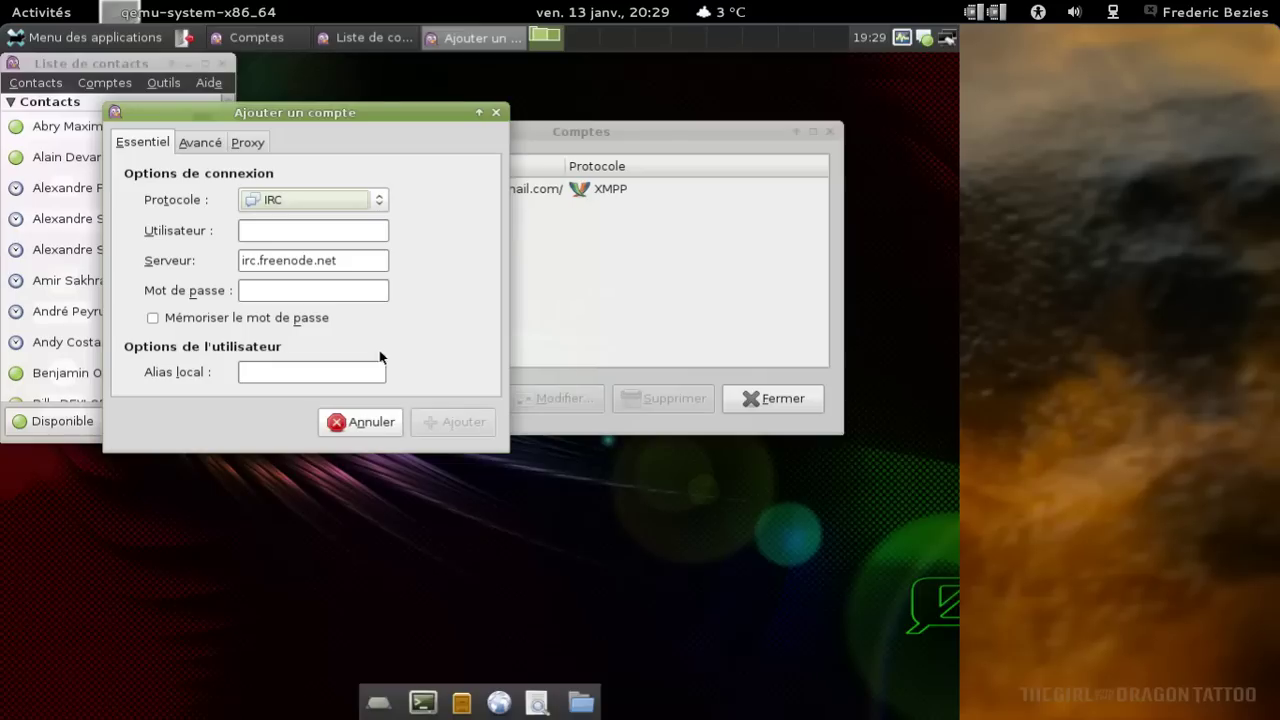
left_click(318, 237)
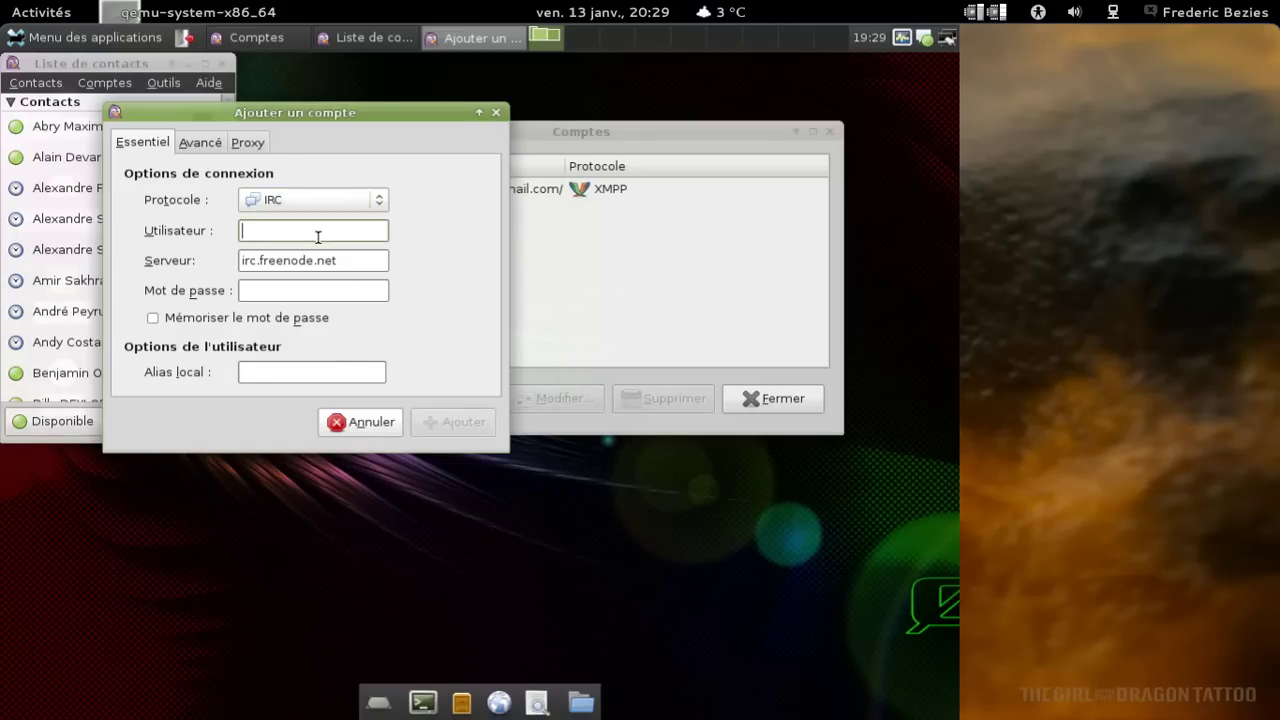
type("fredbezies")
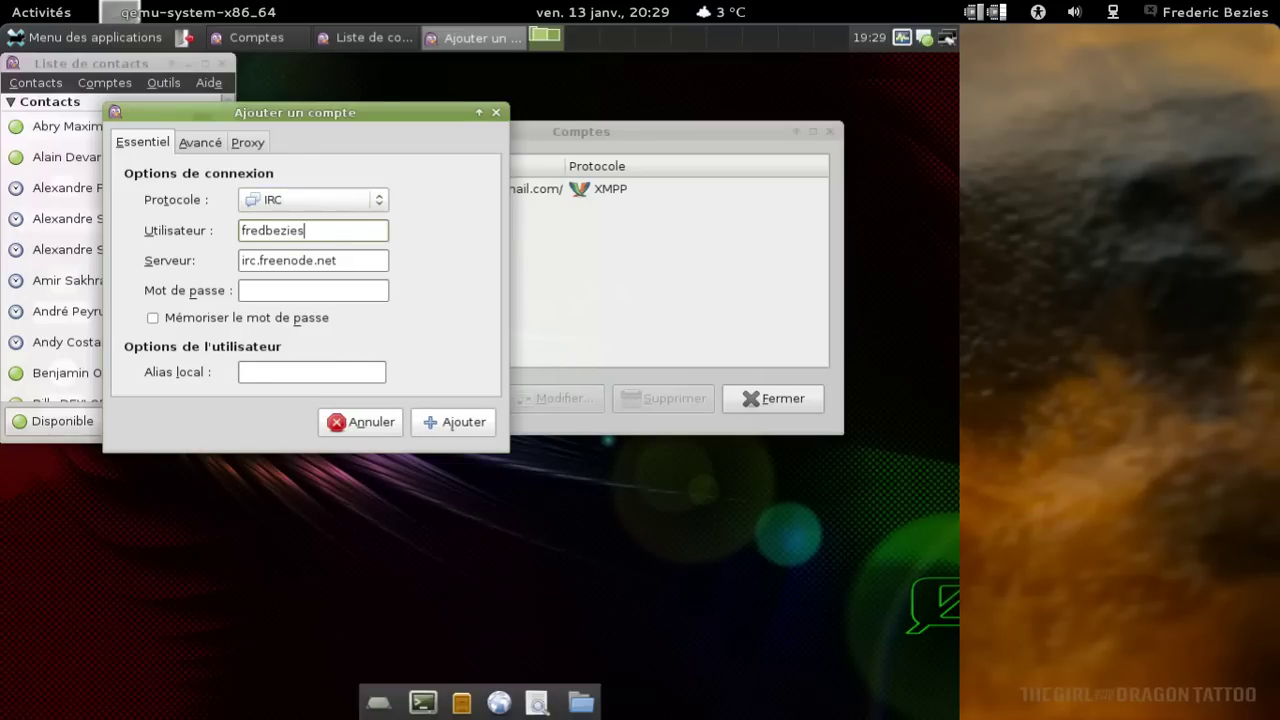
left_click(349, 373)
type("Frederic ")
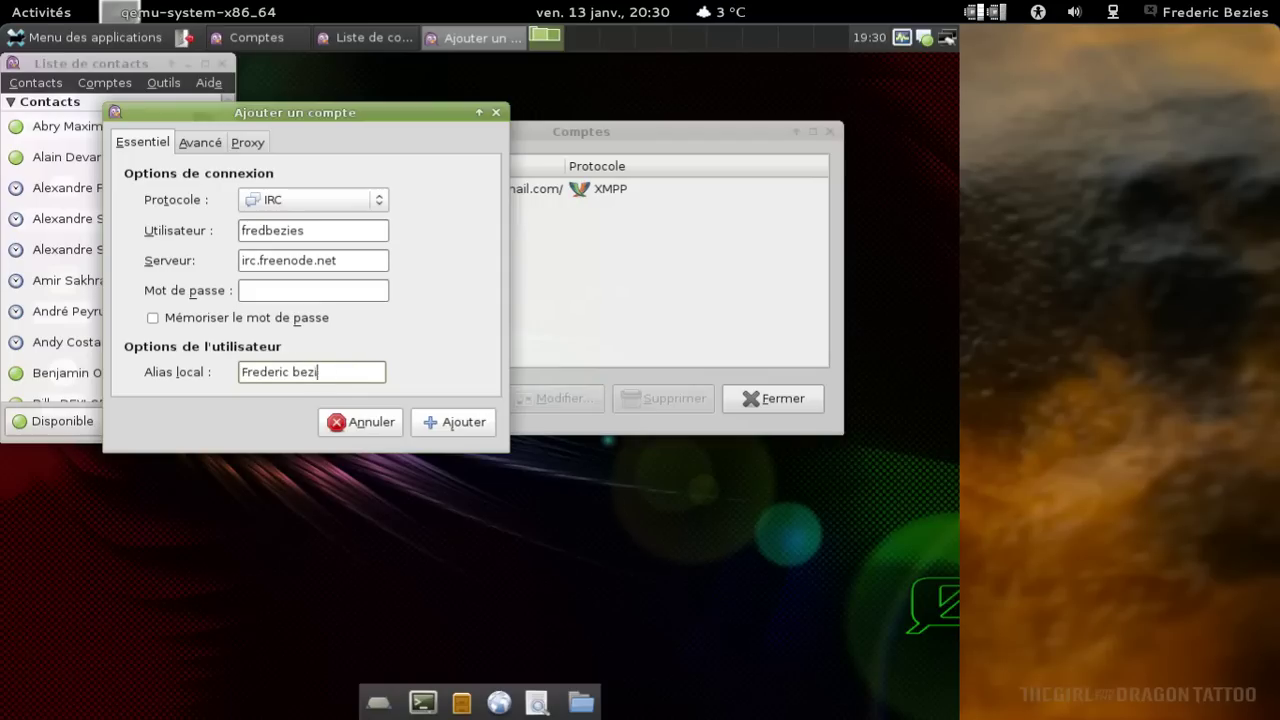
type("Bezies")
left_click(453, 420)
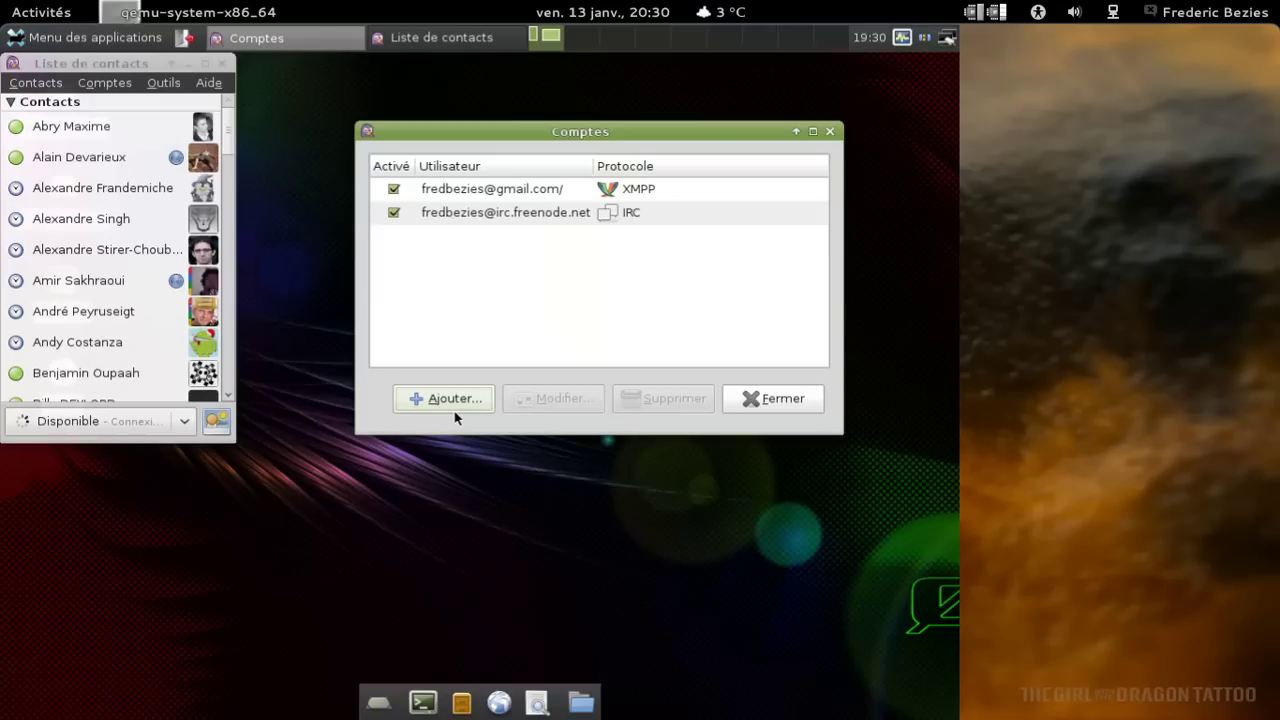
Close Comptes, view and close the freenode message of the day, then browse the menus again.
left_click(747, 396)
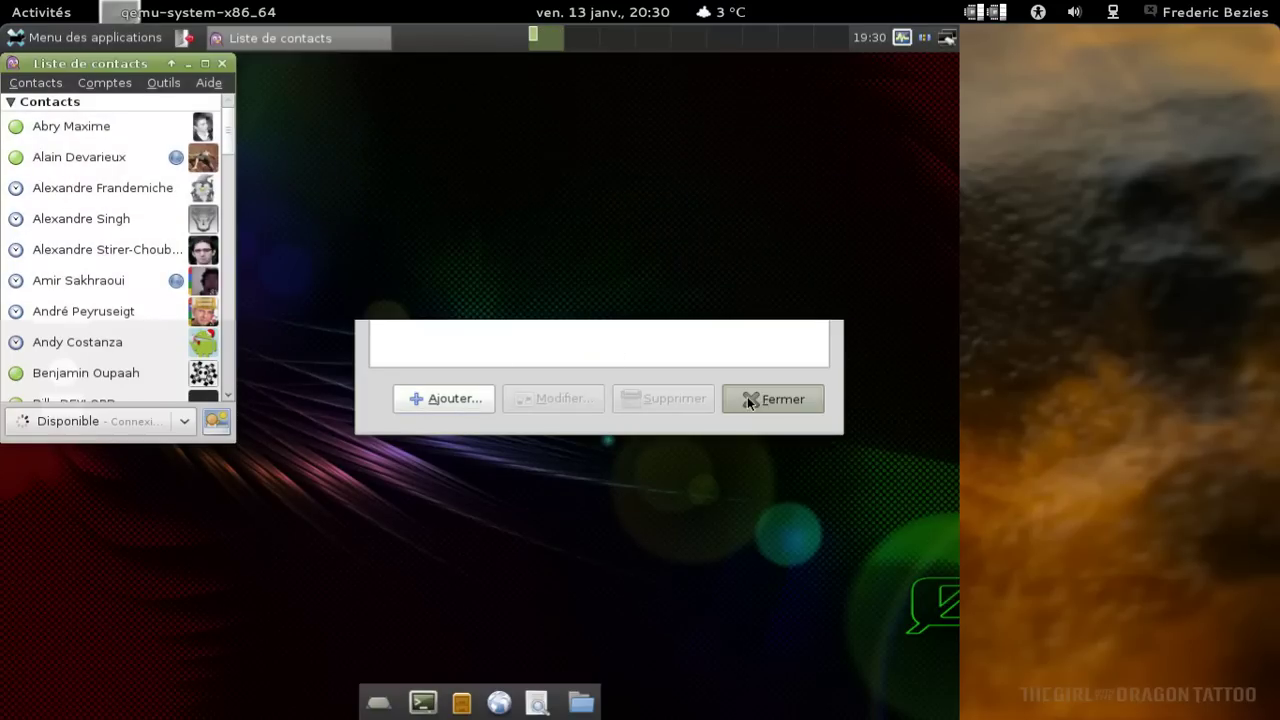
left_click(163, 80)
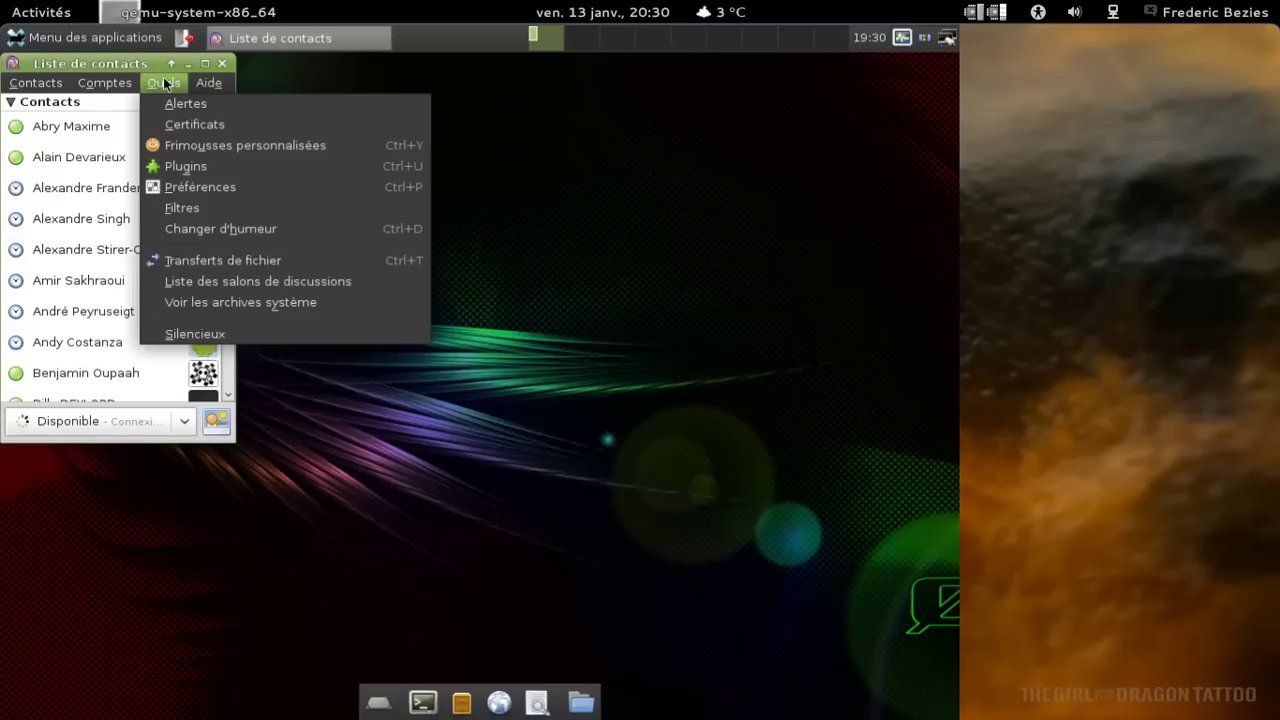
mouse_move(137, 83)
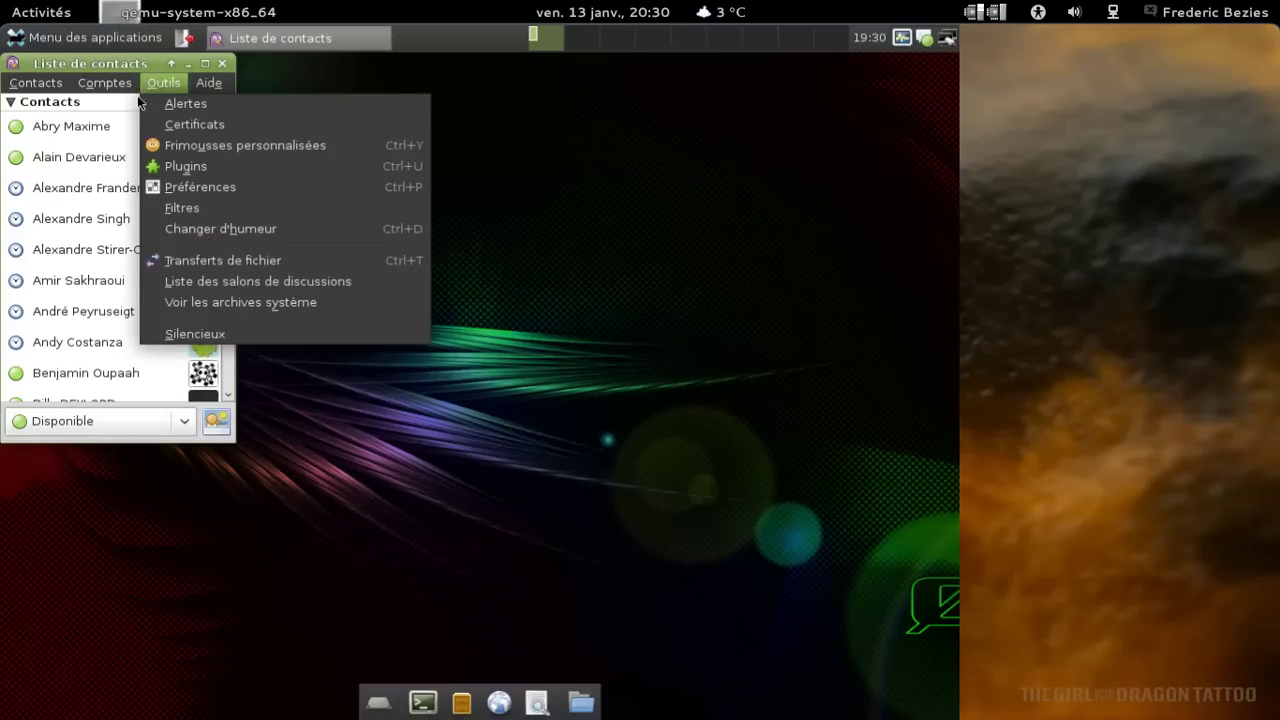
mouse_move(133, 147)
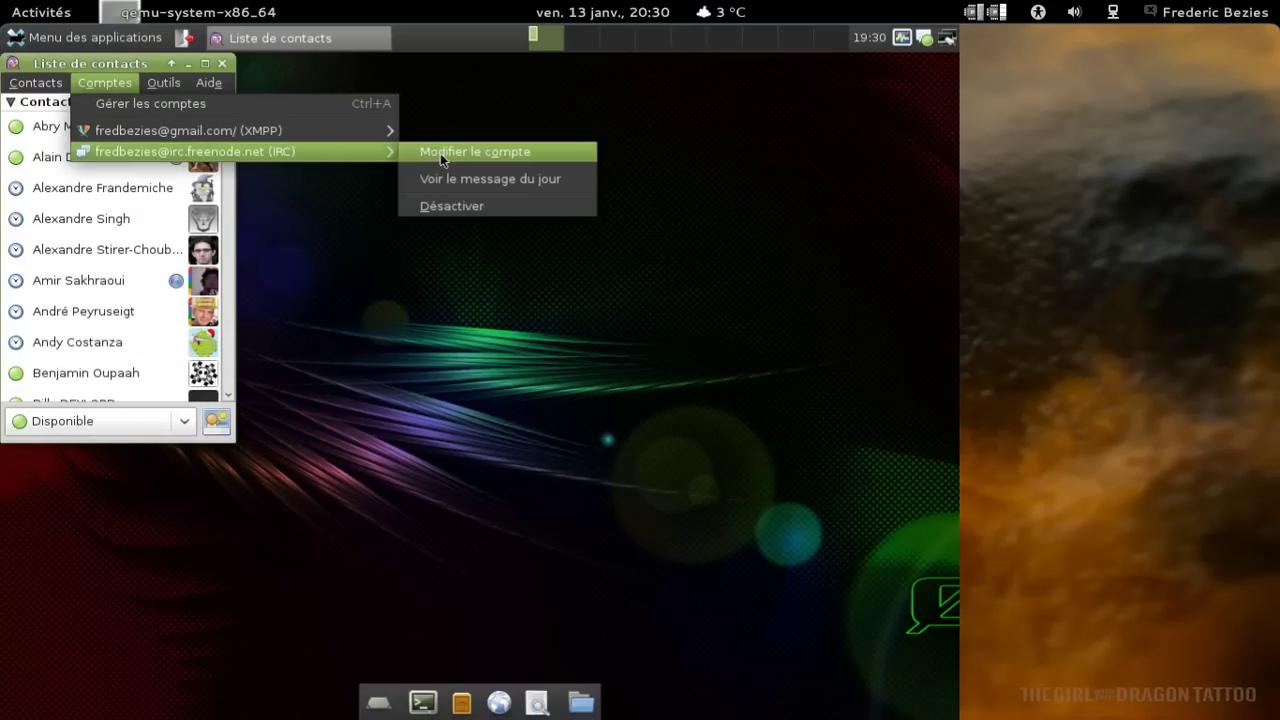
left_click(428, 180)
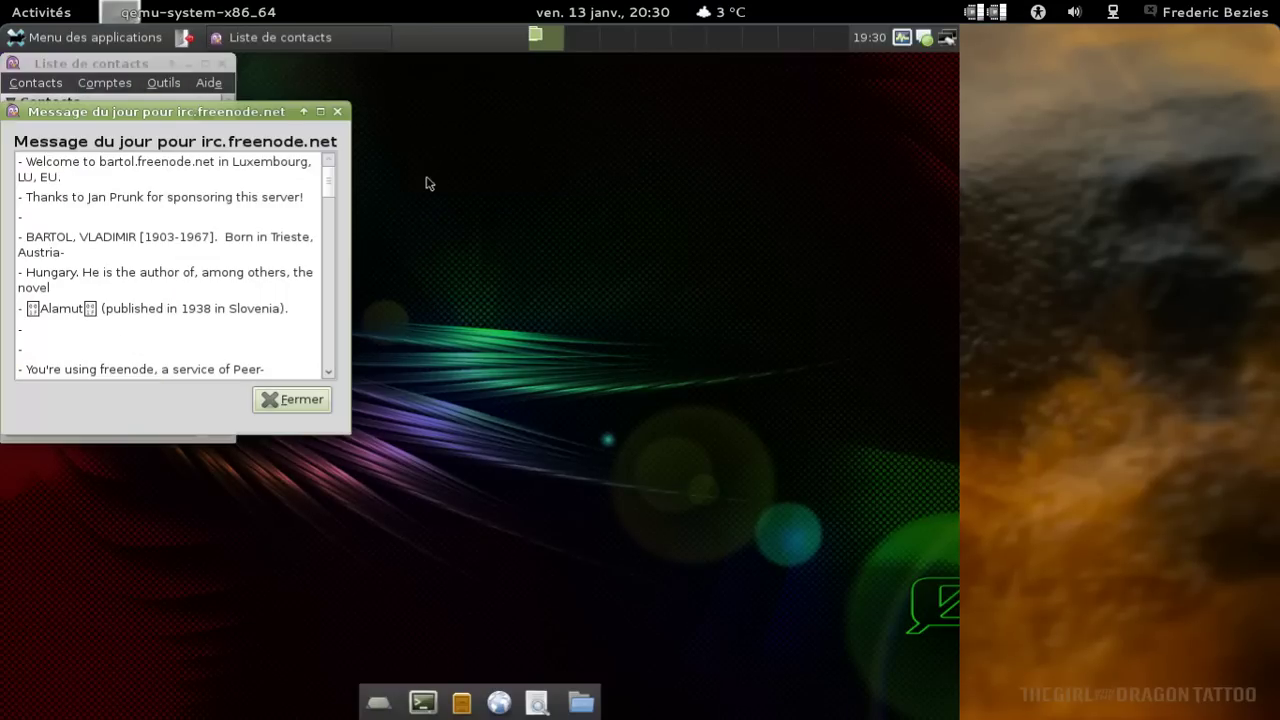
left_click(295, 400)
left_click(88, 88)
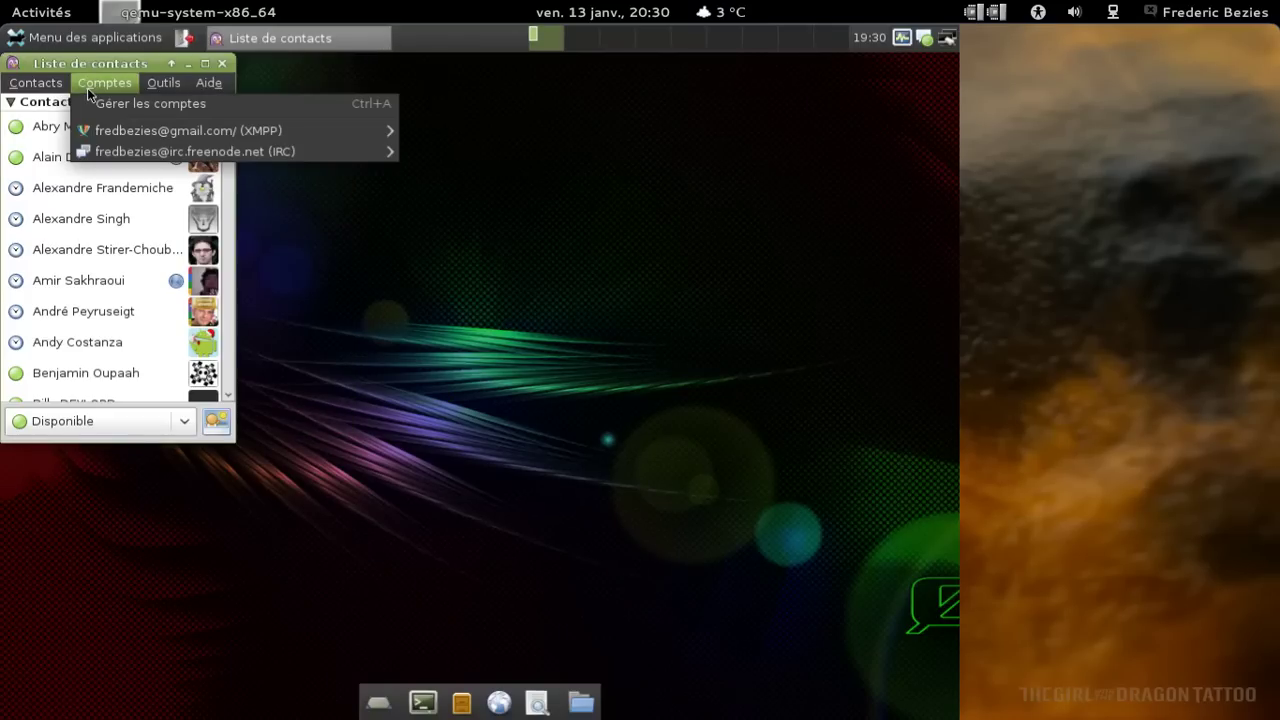
mouse_move(131, 153)
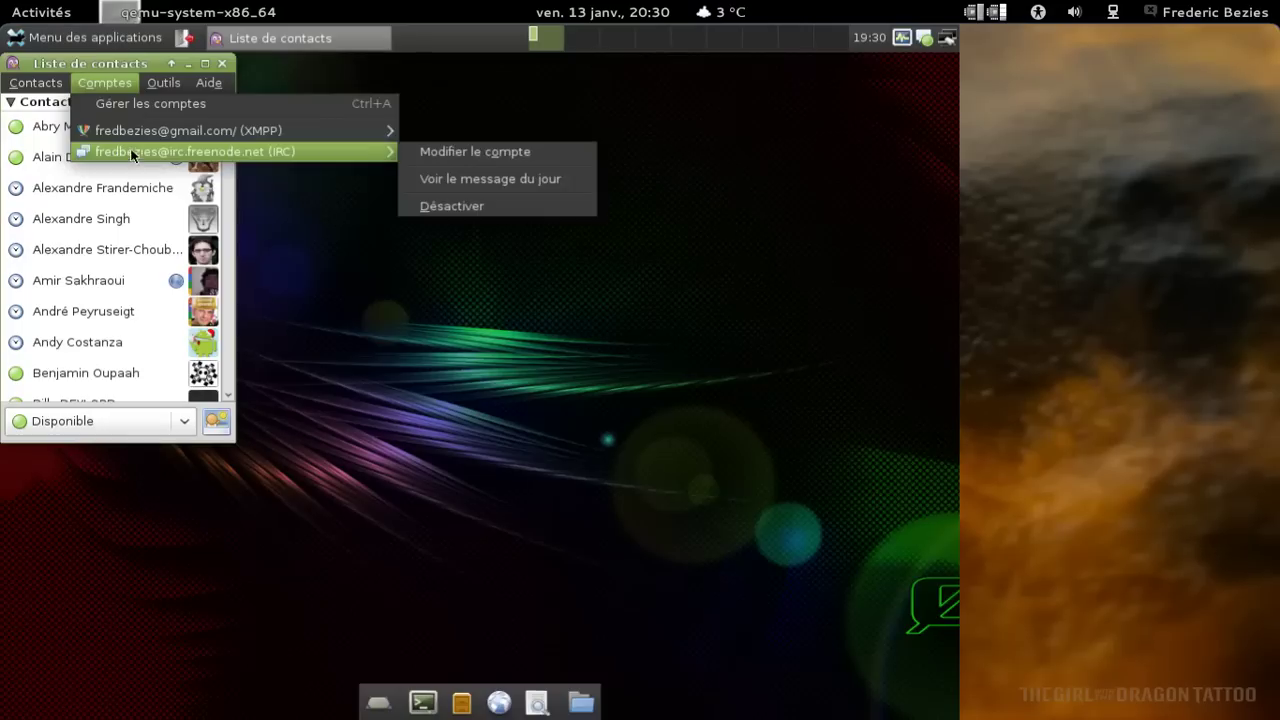
mouse_move(152, 80)
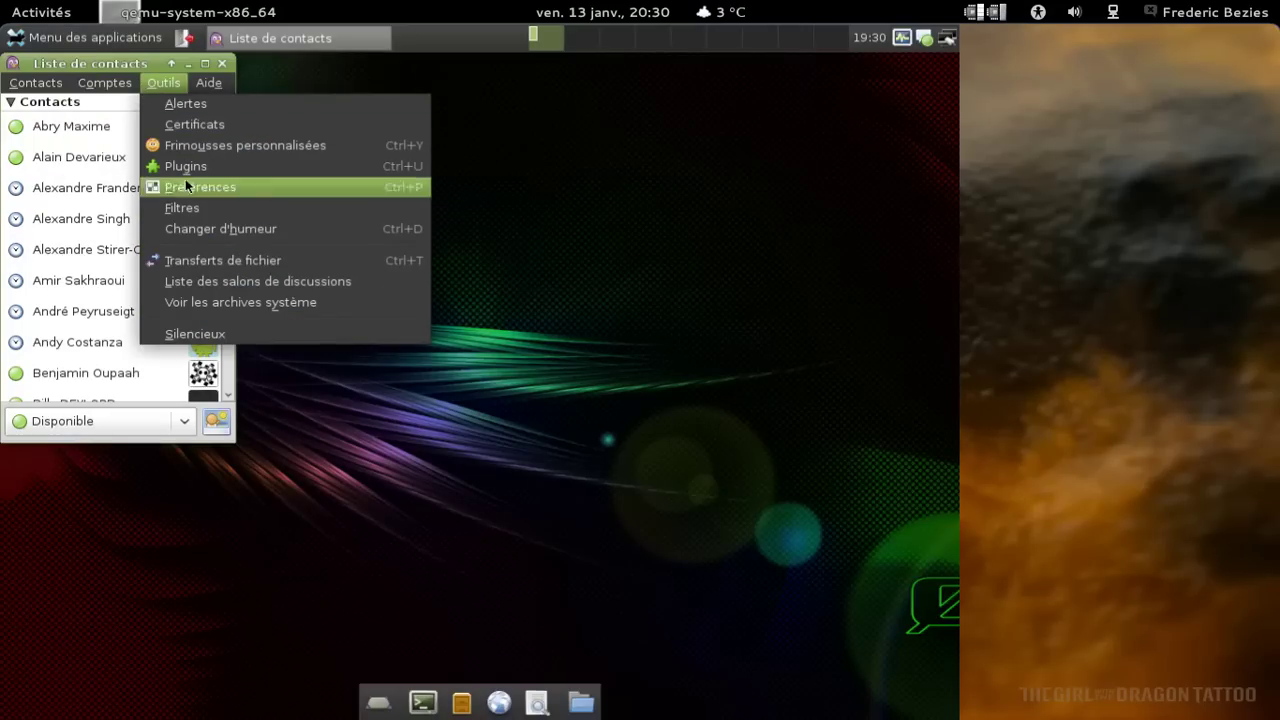
Fetch the chat room list for the freenode IRC account in Pidgin.
left_click(221, 283)
left_click(247, 210)
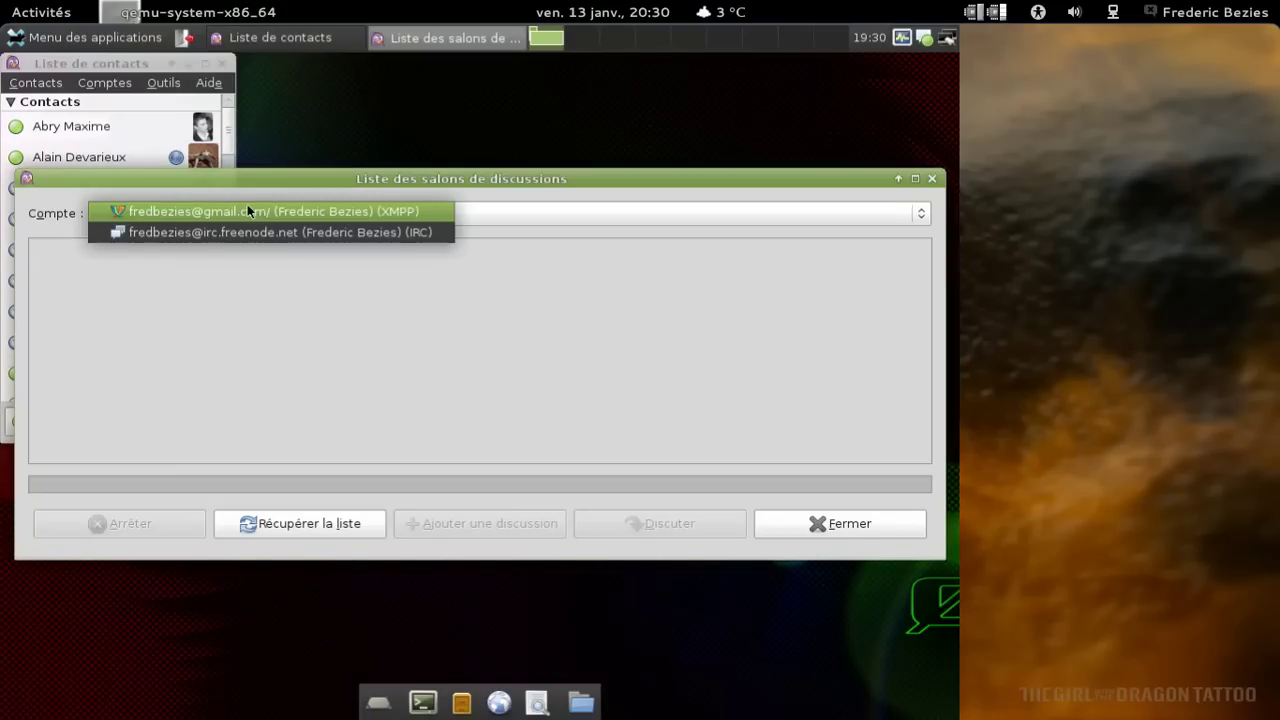
left_click(247, 231)
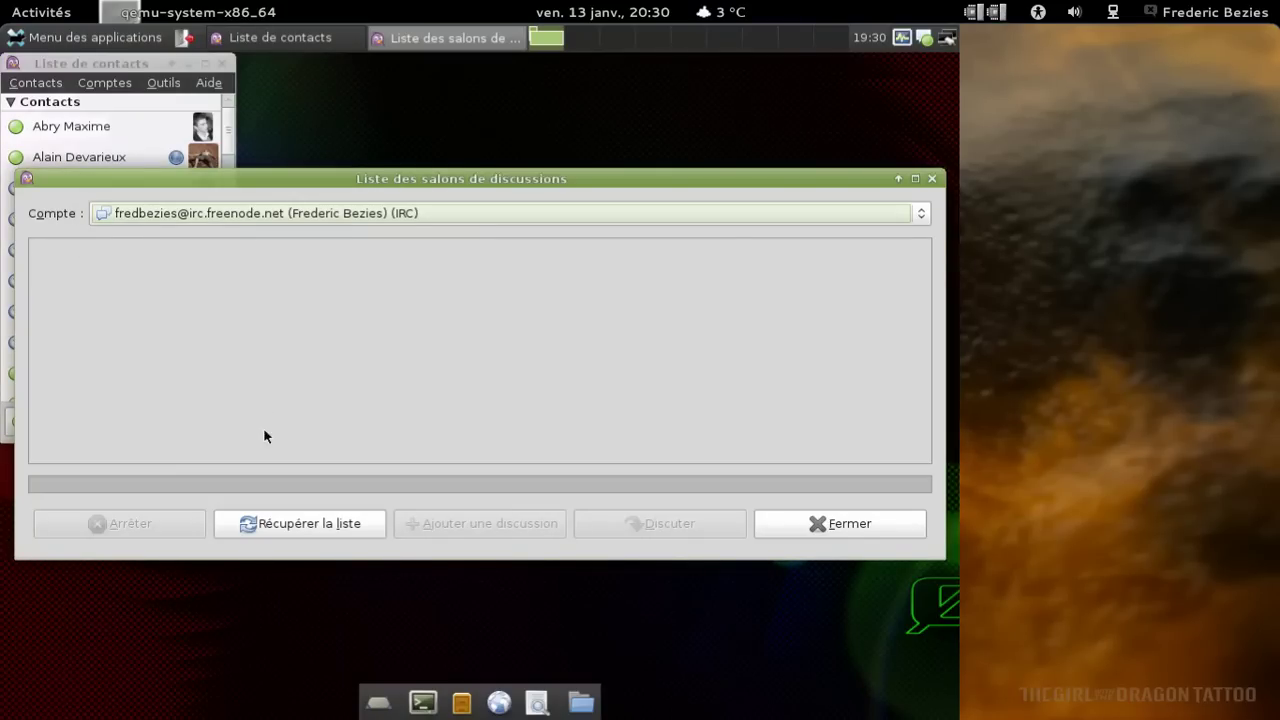
left_click(269, 521)
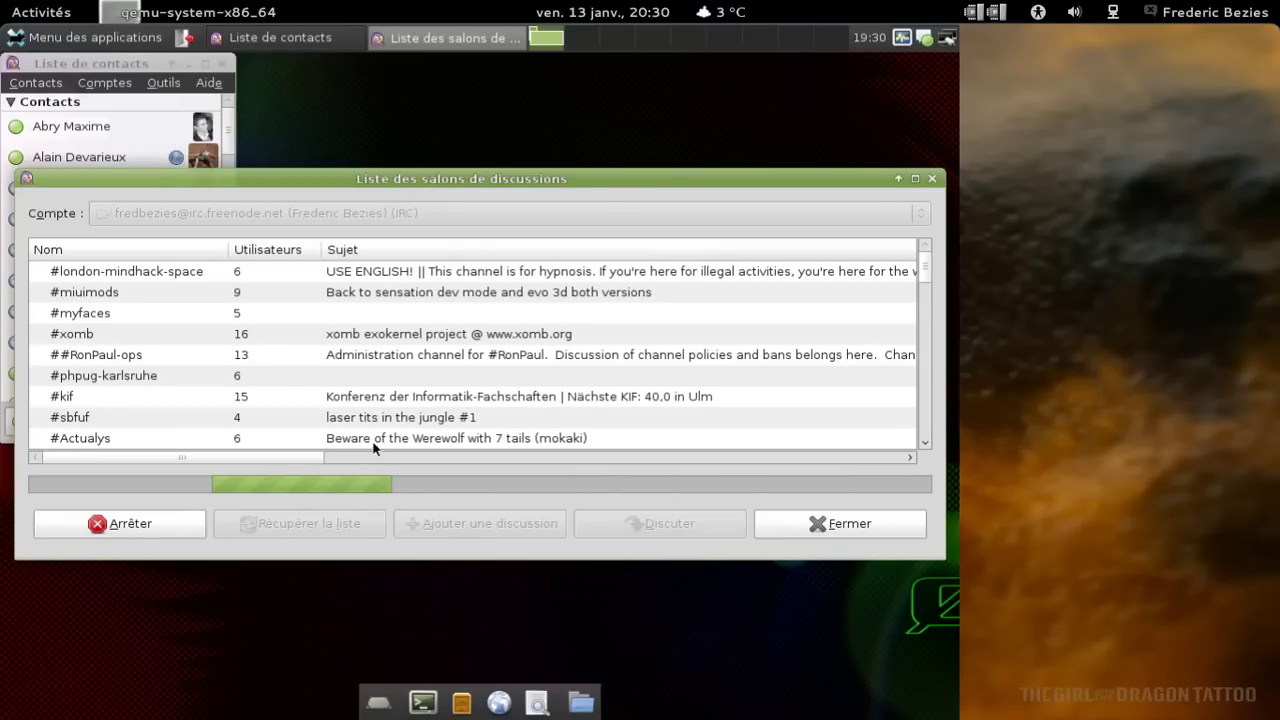
Enlarge the Pidgin contact list, glance through its menus, then close it.
left_click(63, 82)
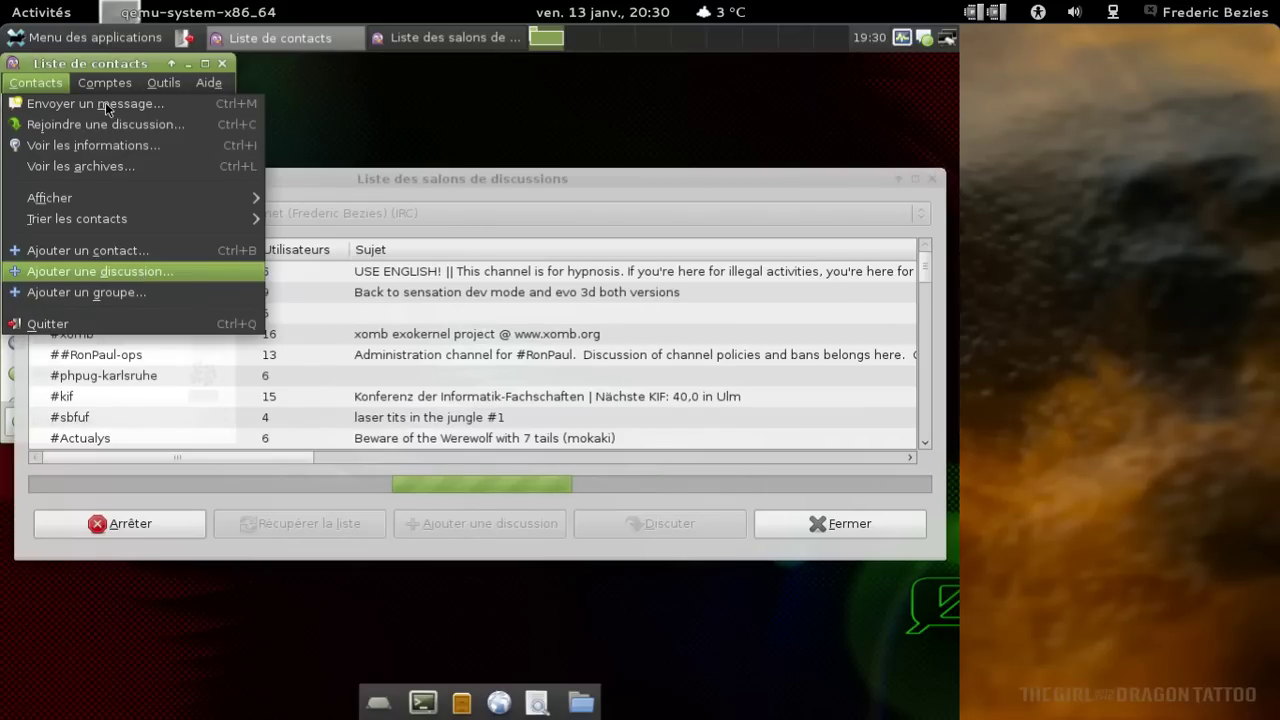
key("Escape")
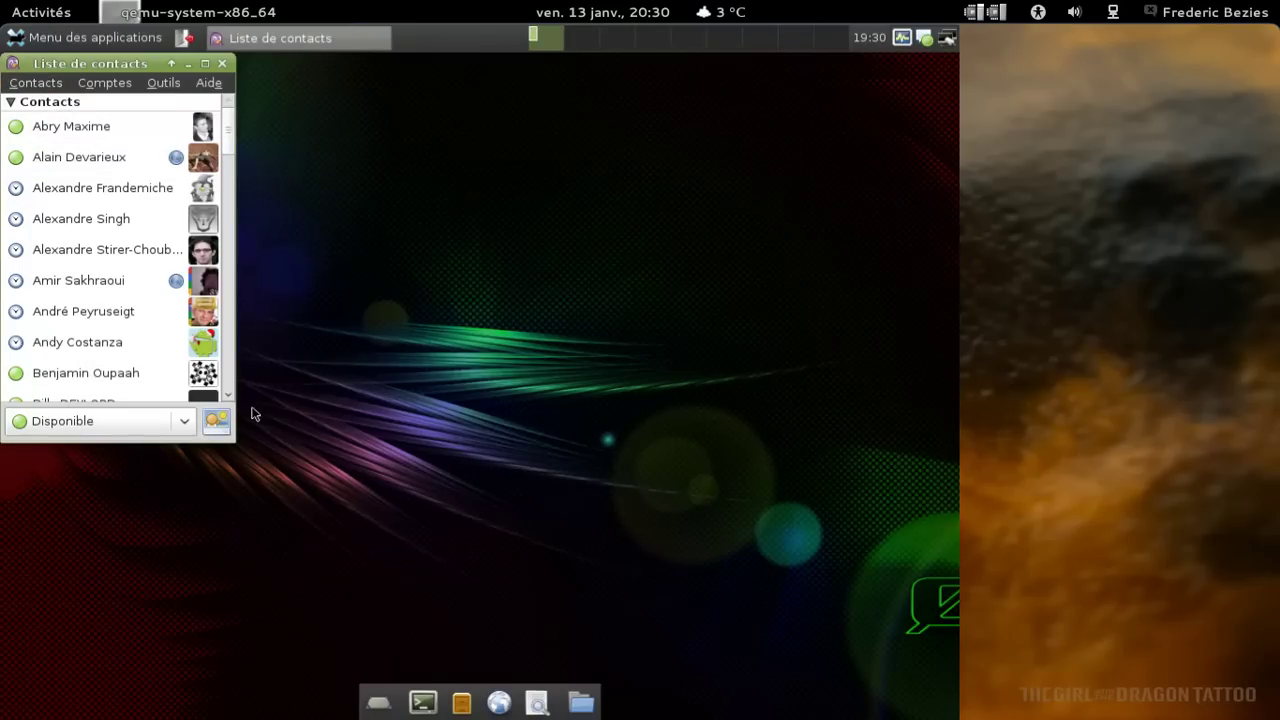
left_click_drag(235, 443, 380, 566)
left_click(165, 84)
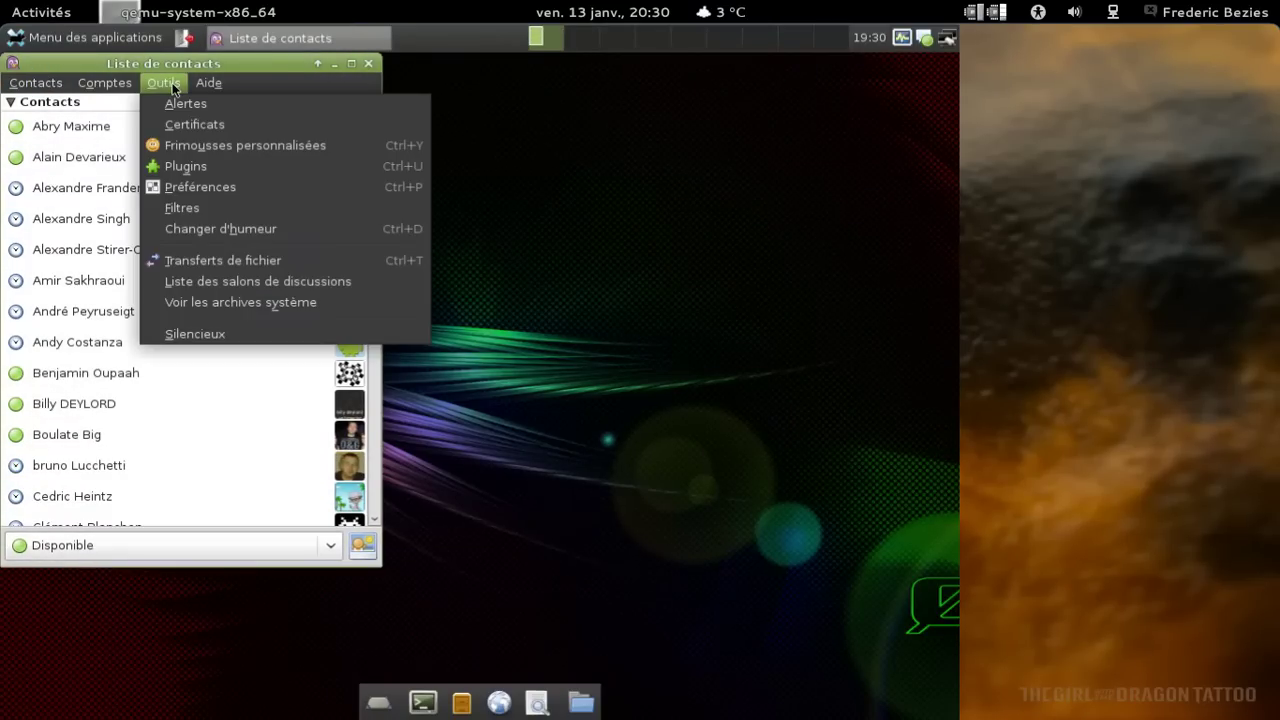
left_click(172, 88)
left_click(369, 63)
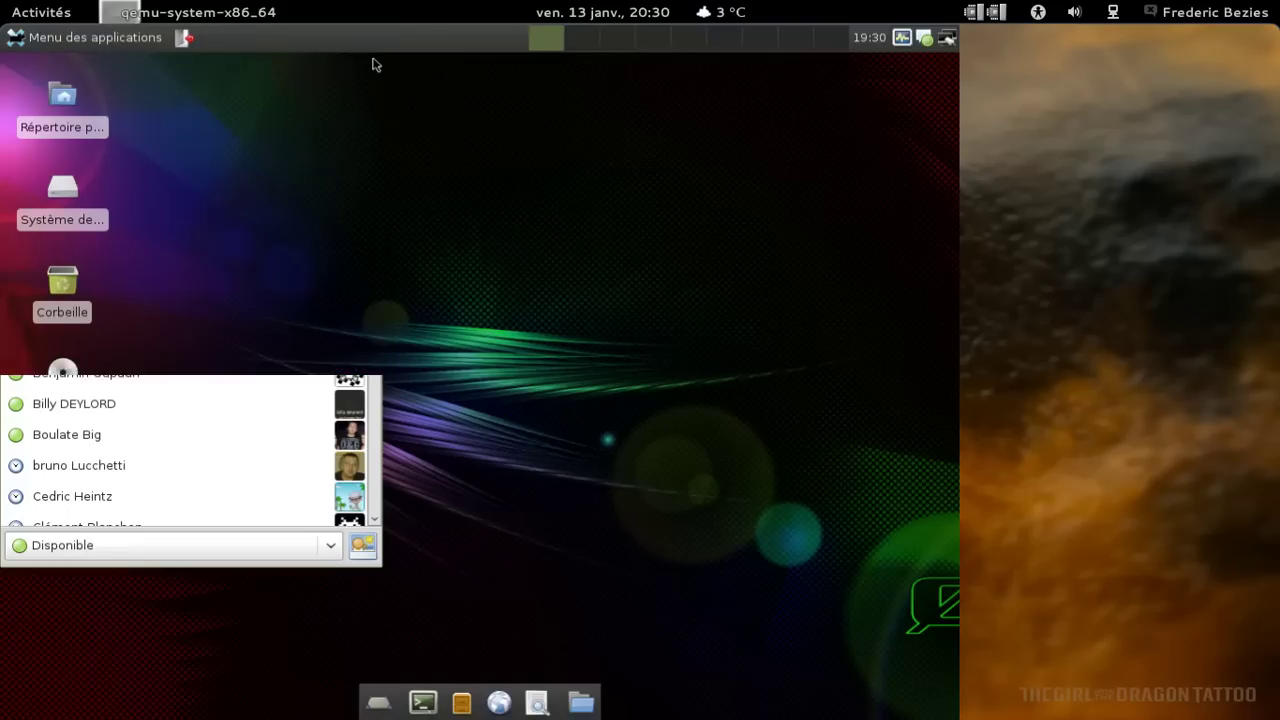
left_click(61, 40)
Launch XChat IRC from the Internet menu and enter the user's nickname and real name.
mouse_move(122, 377)
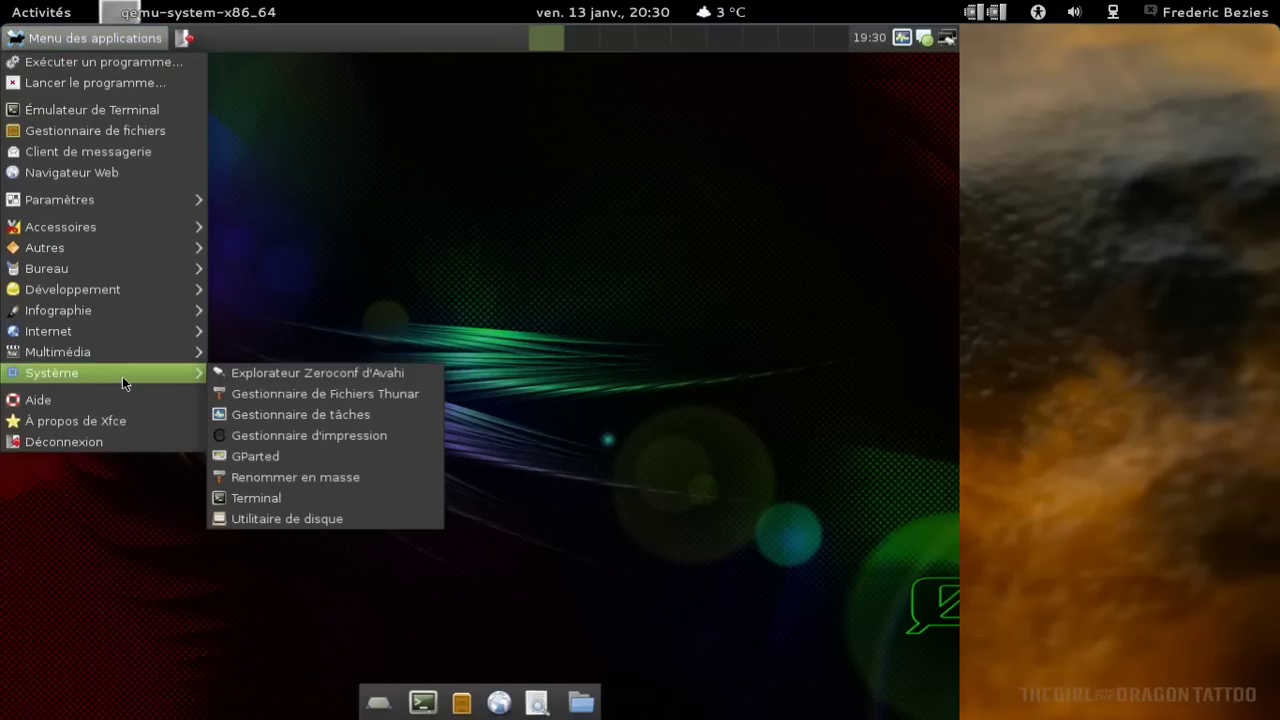
mouse_move(155, 350)
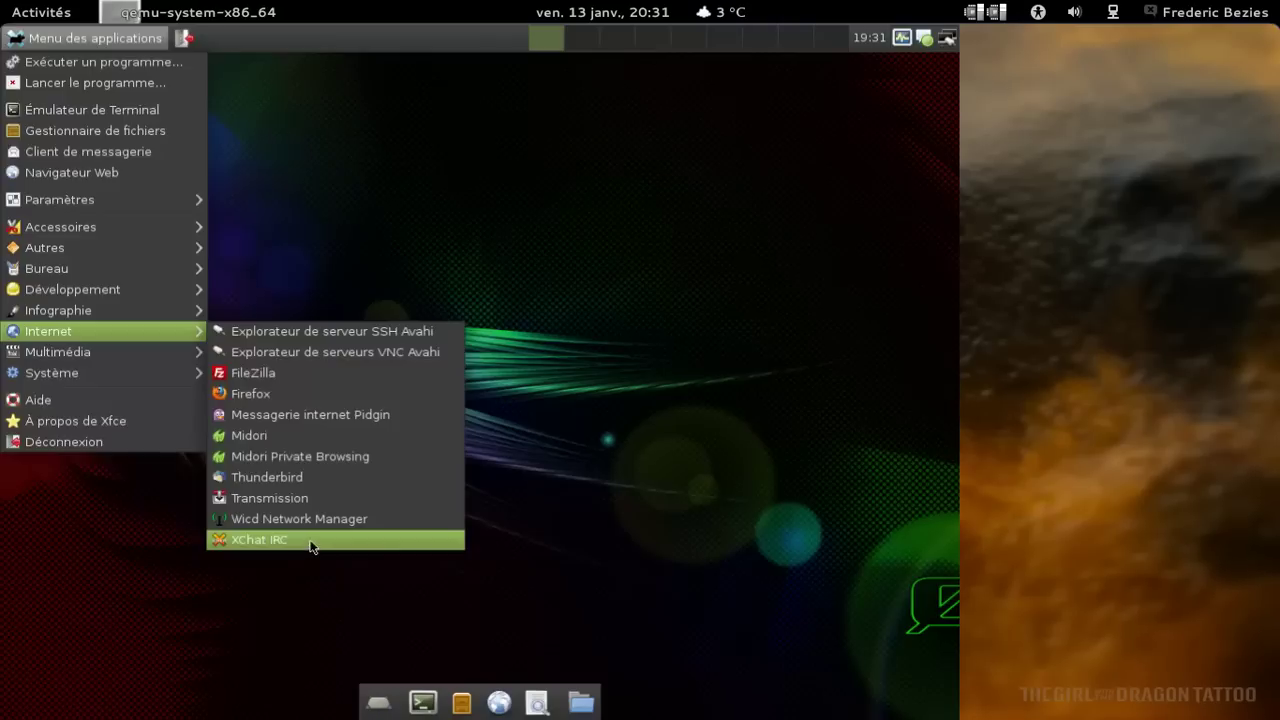
left_click(310, 542)
left_click(311, 284)
type("bezies")
key("Tab")
key("Tab")
key("Tab")
key("Tab")
type("Frederio")
key("BackSpace")
type("c")
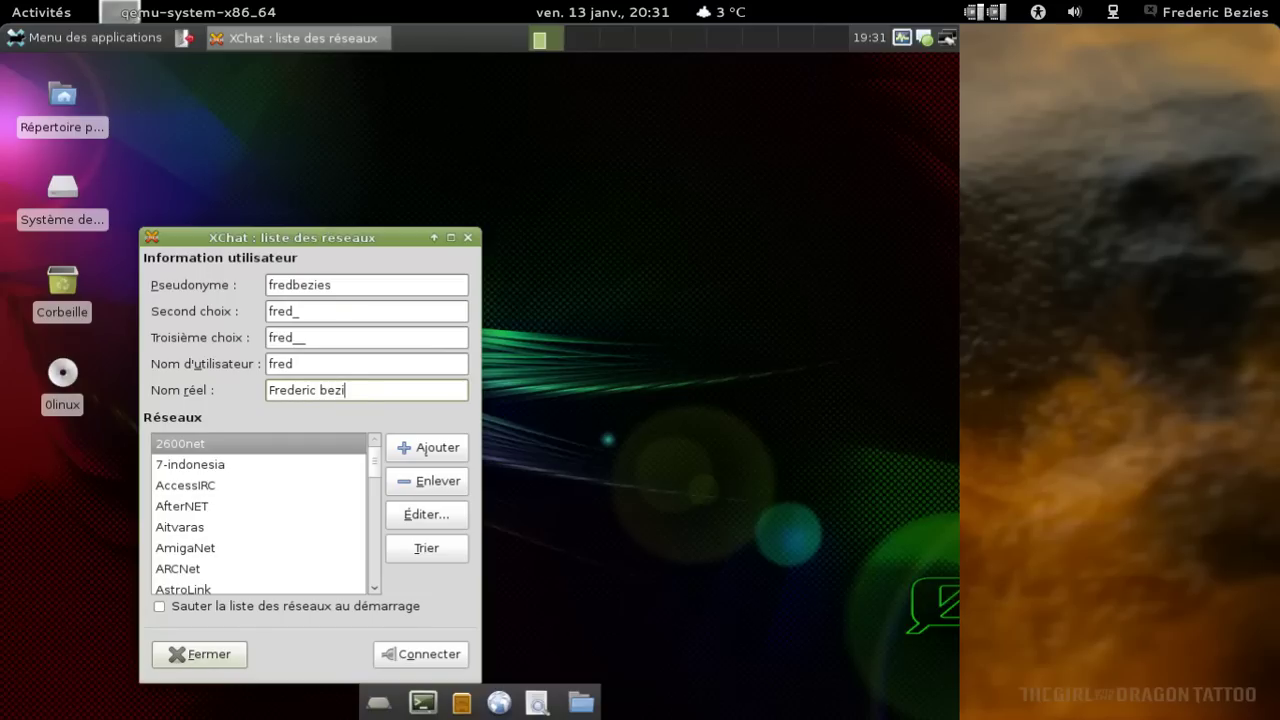
type(" Bezies")
Select the FreeNode network in the list and connect to it.
left_click_drag(374, 459, 354, 500)
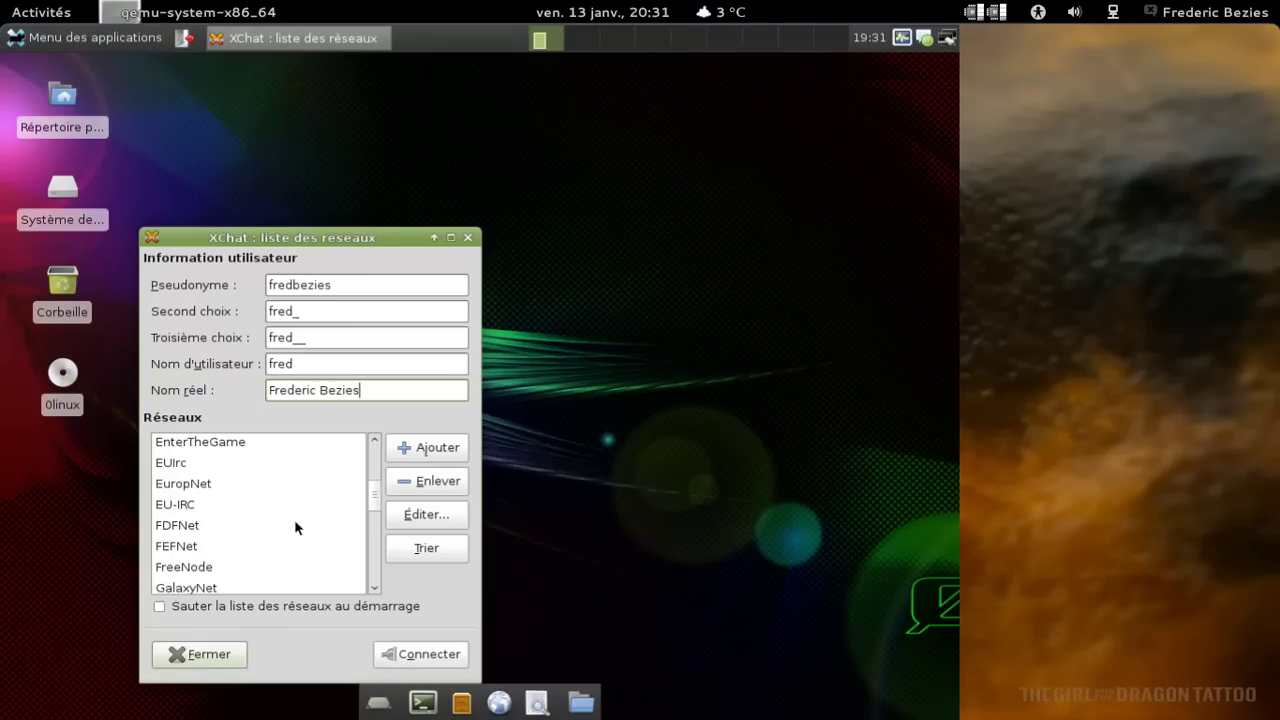
left_click(250, 566)
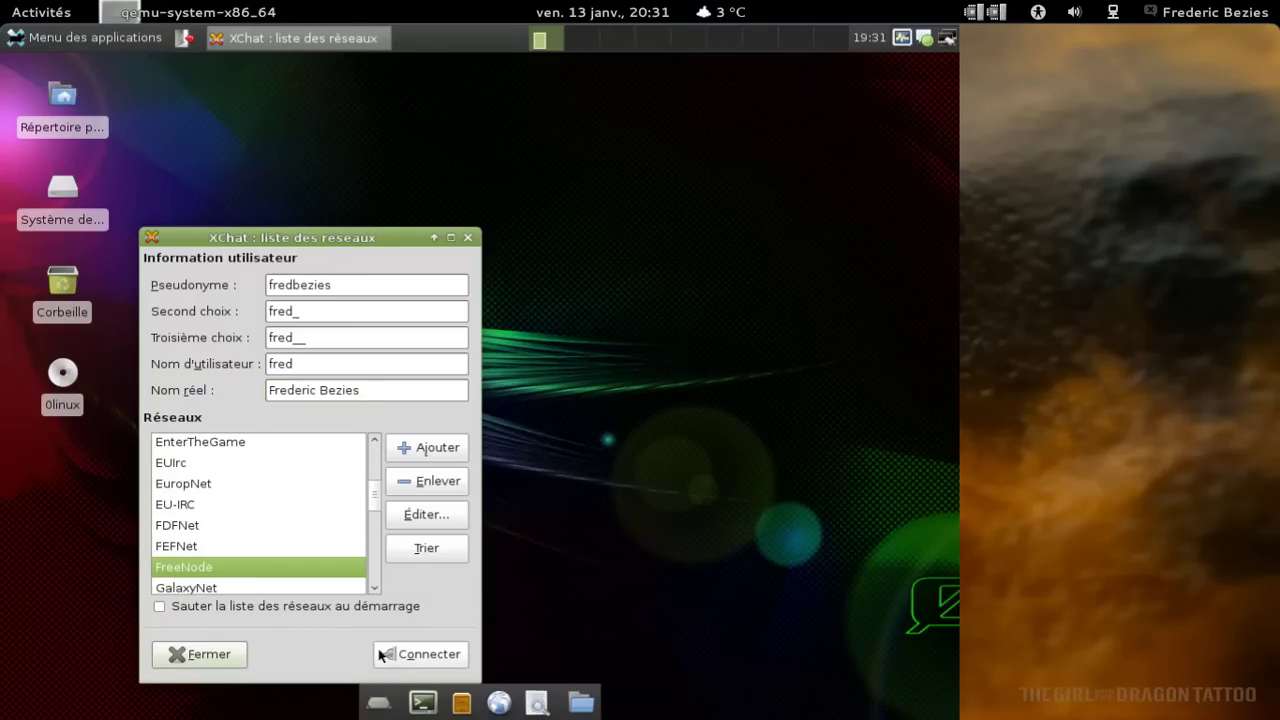
left_click(392, 650)
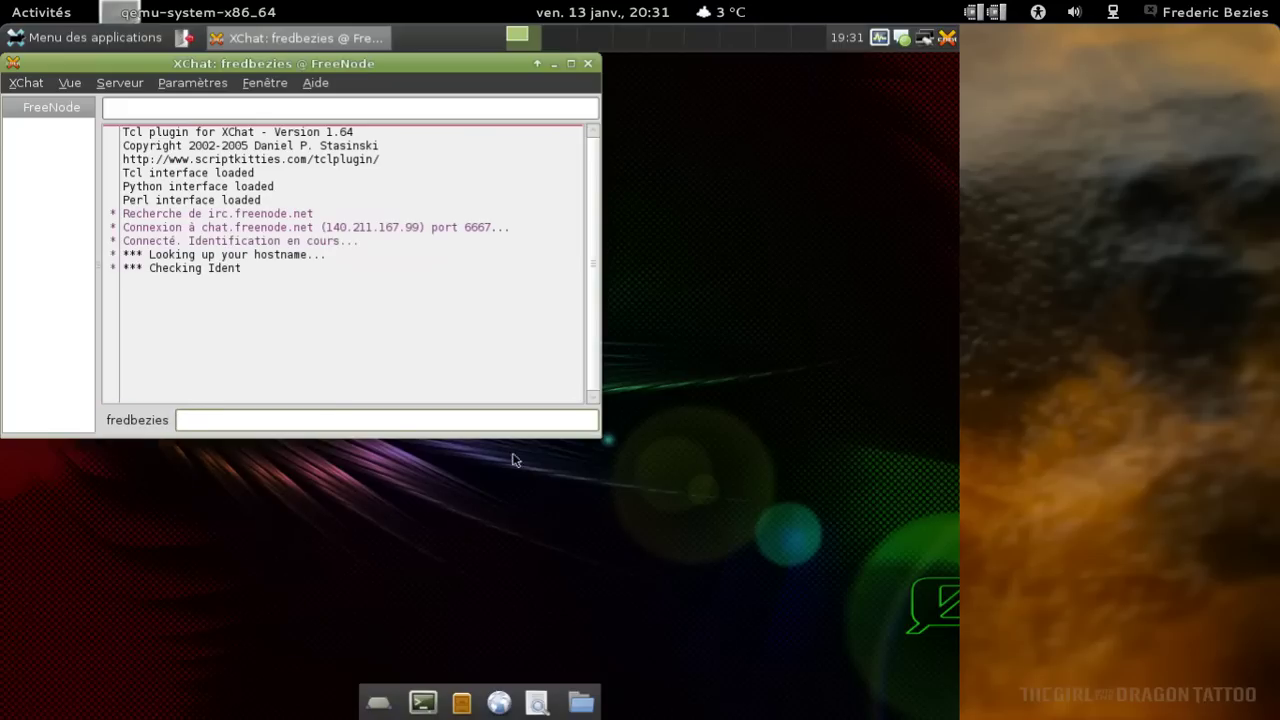
Enlarge the FreeNode window and join the #frugalware-fr channel via Rejoindre le canal.
left_click_drag(598, 437, 731, 535)
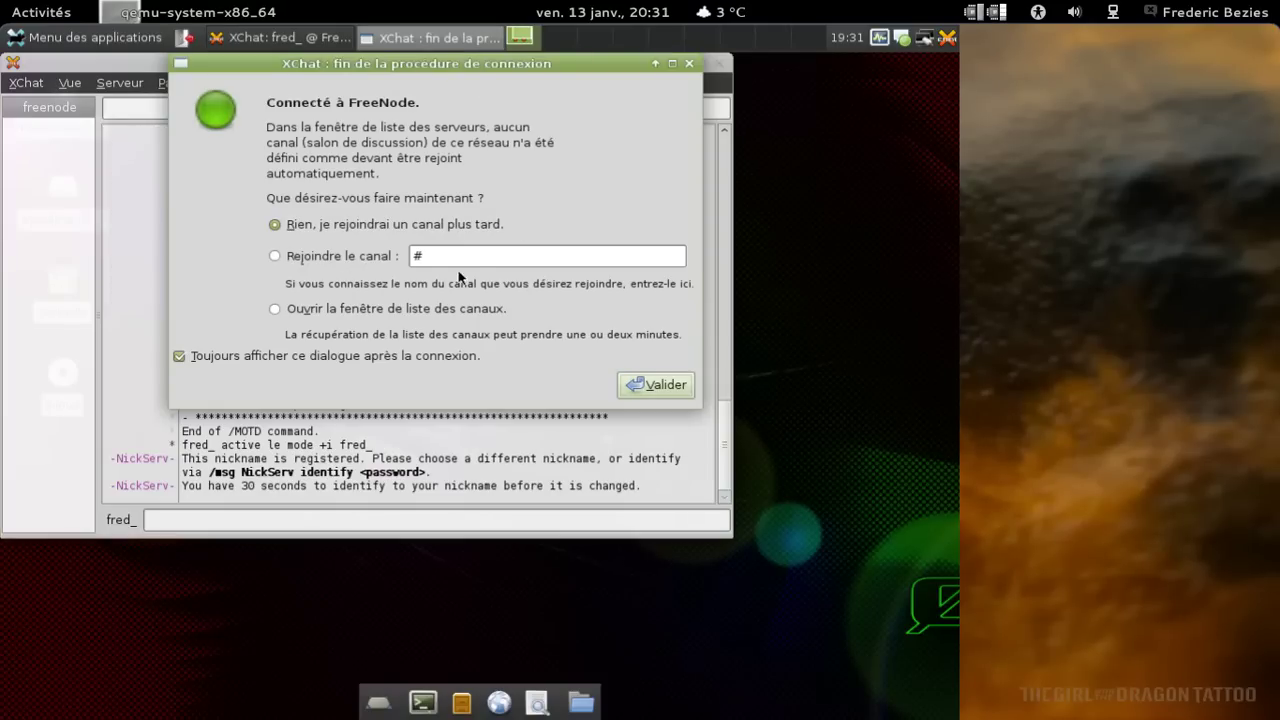
left_click(455, 257)
type("fruga")
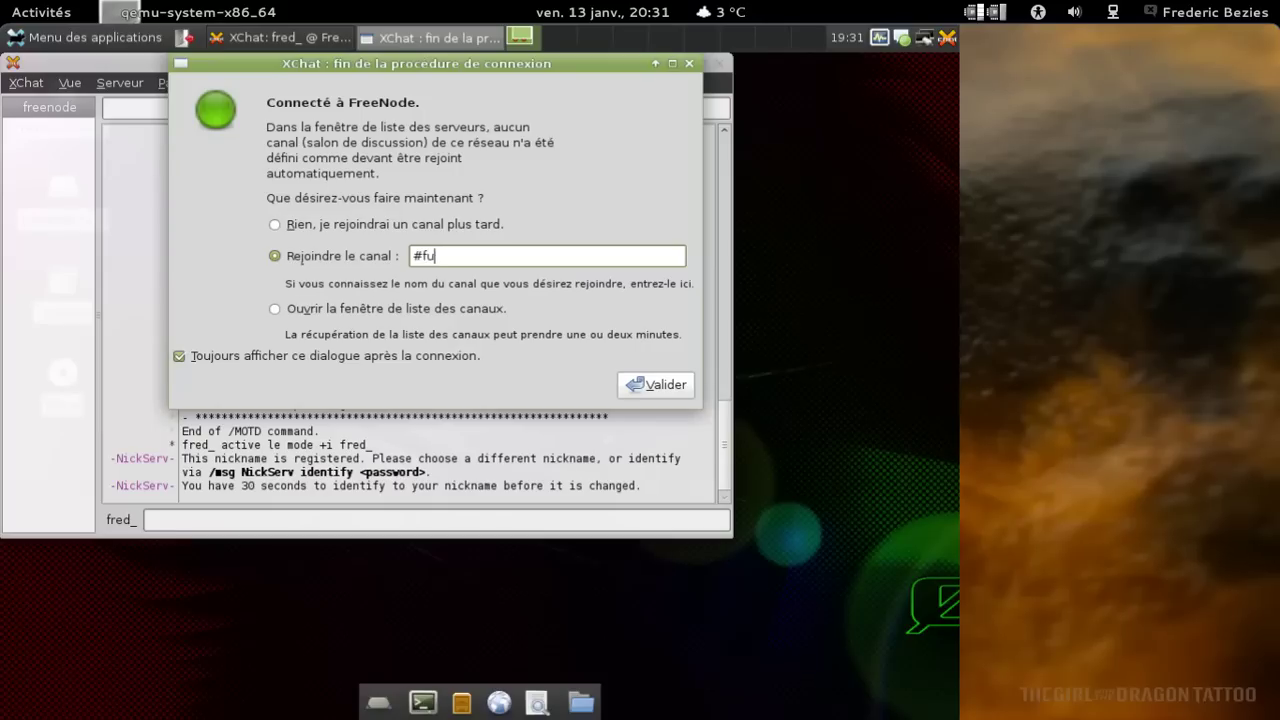
key("BackSpace")
key("BackSpace")
key("BackSpace")
type("ugalwa")
key("BackSpace")
key("BackSpace")
key("BackSpace")
key("BackSpace")
type("alware-fr")
left_click(640, 385)
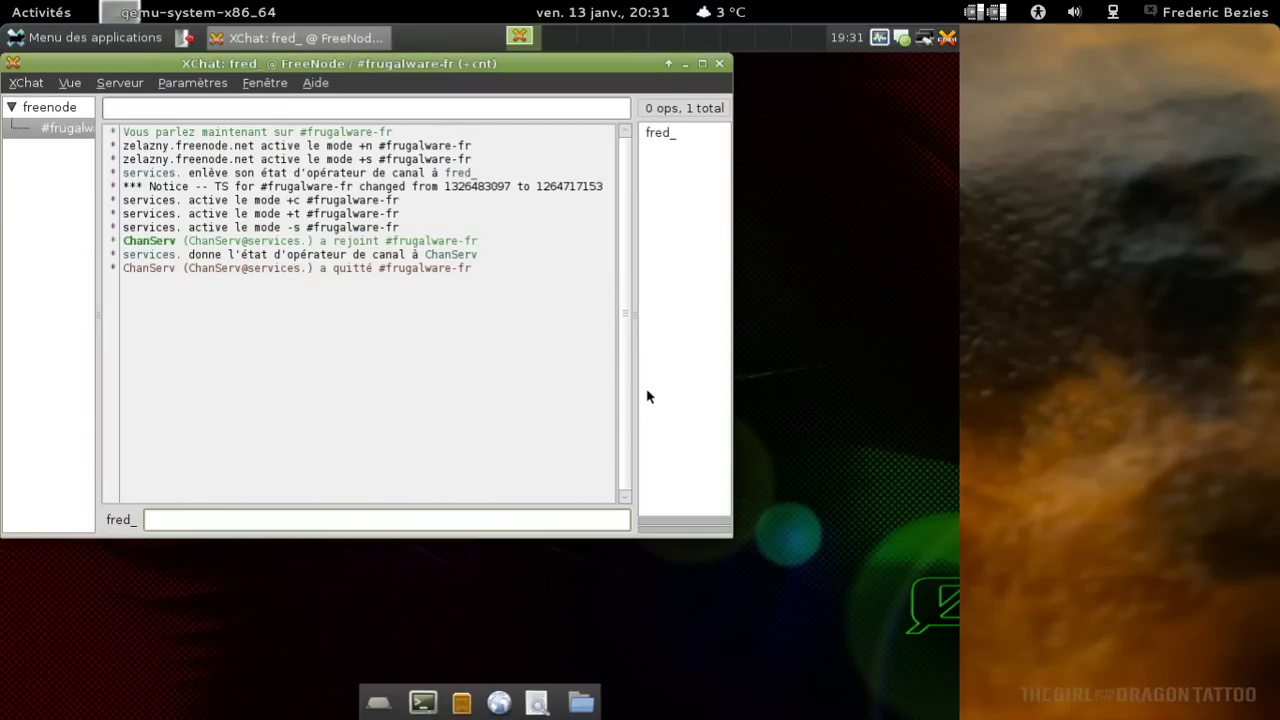
Join the #frugalware.fr channel with the /join command.
type("/join #frugaklw")
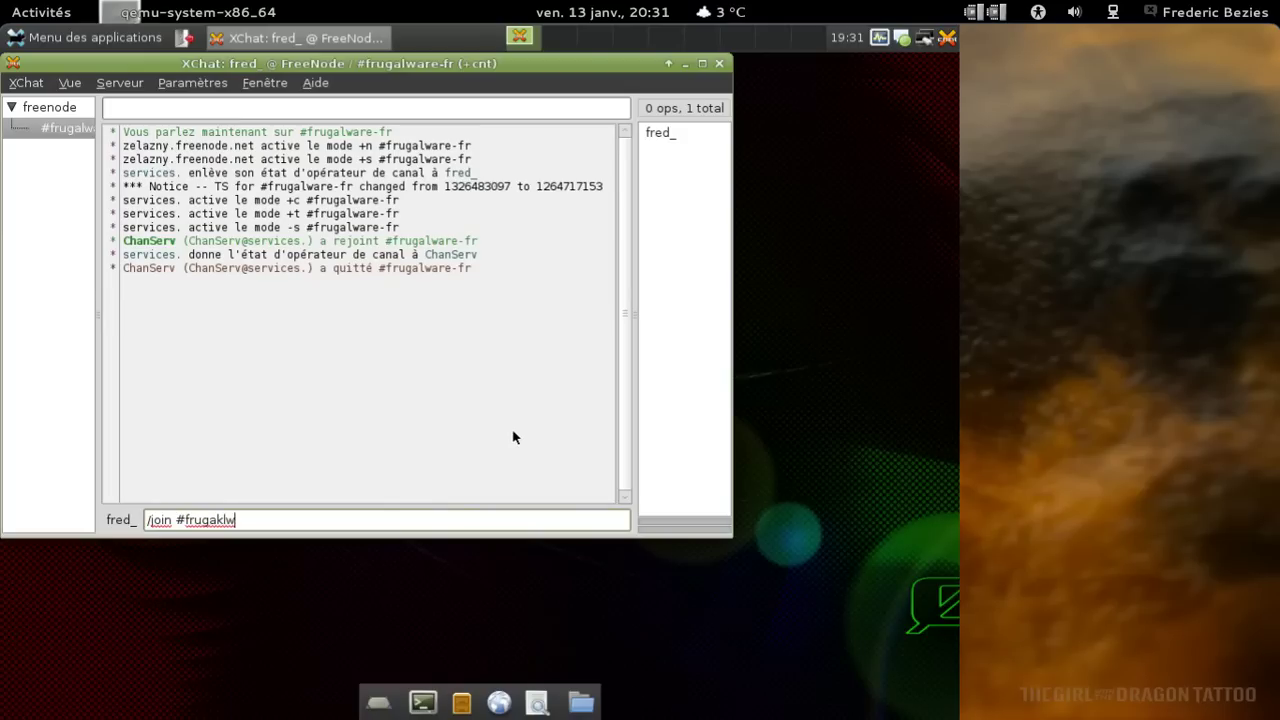
key("BackSpace")
type("lware.fr")
key("Return")
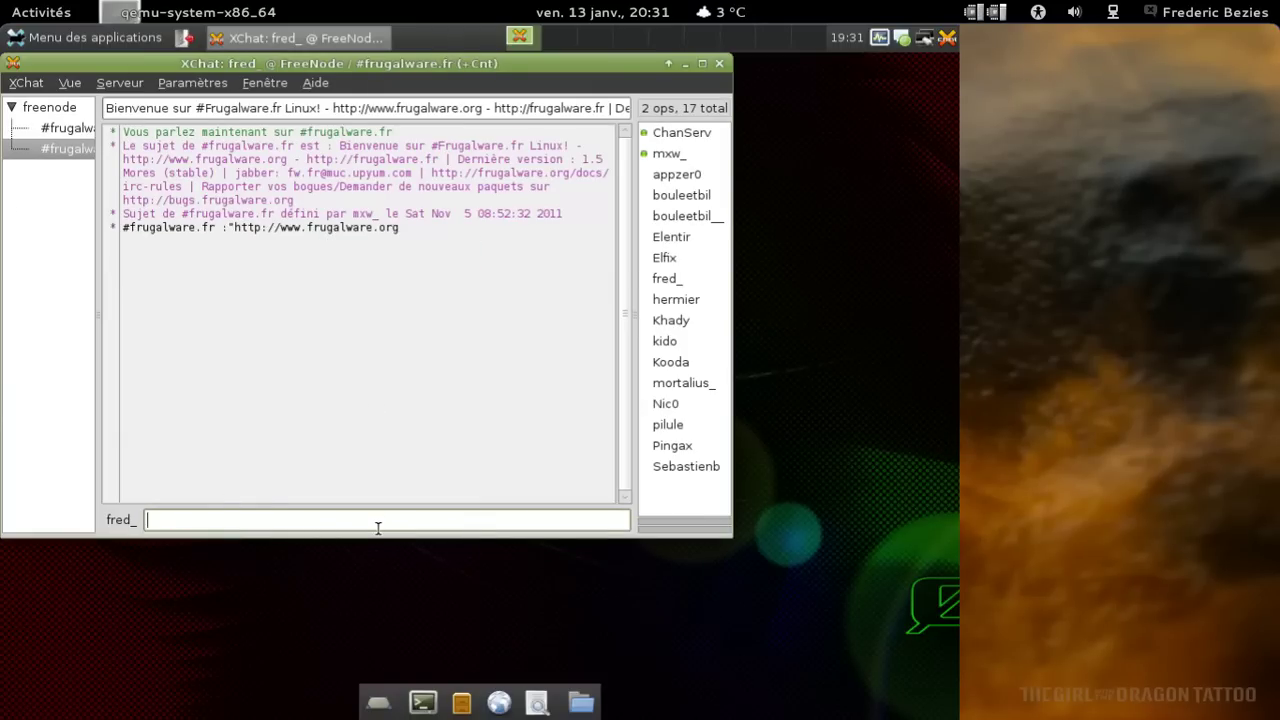
Change the Guest nickname with /nick and post 're ;)' in the channel.
type("/nick")
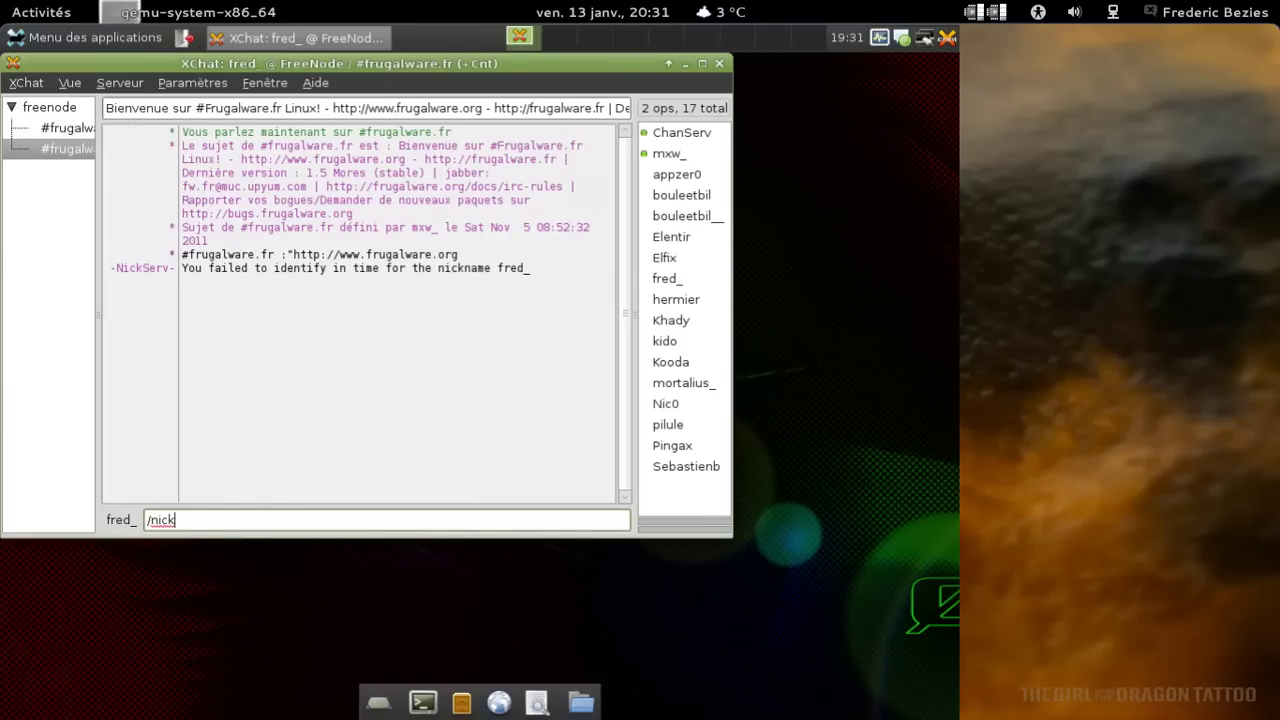
type(" bu")
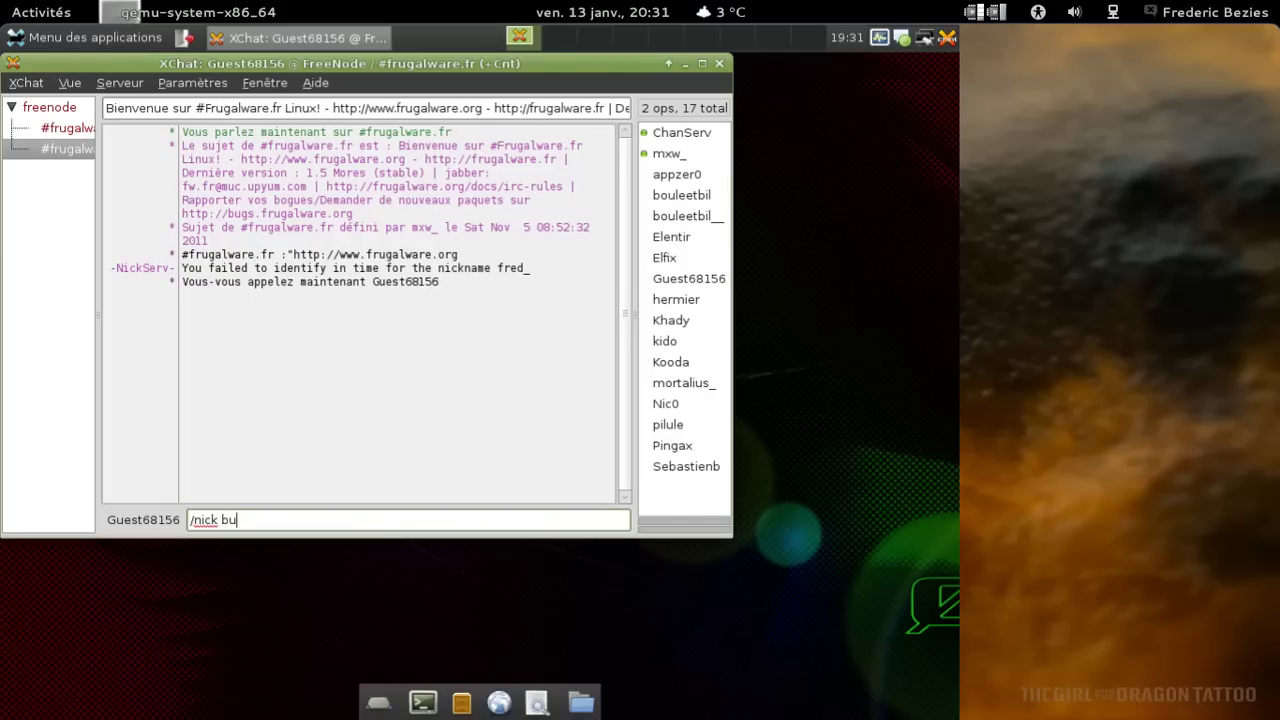
type("redo-bugman")
key("Return")
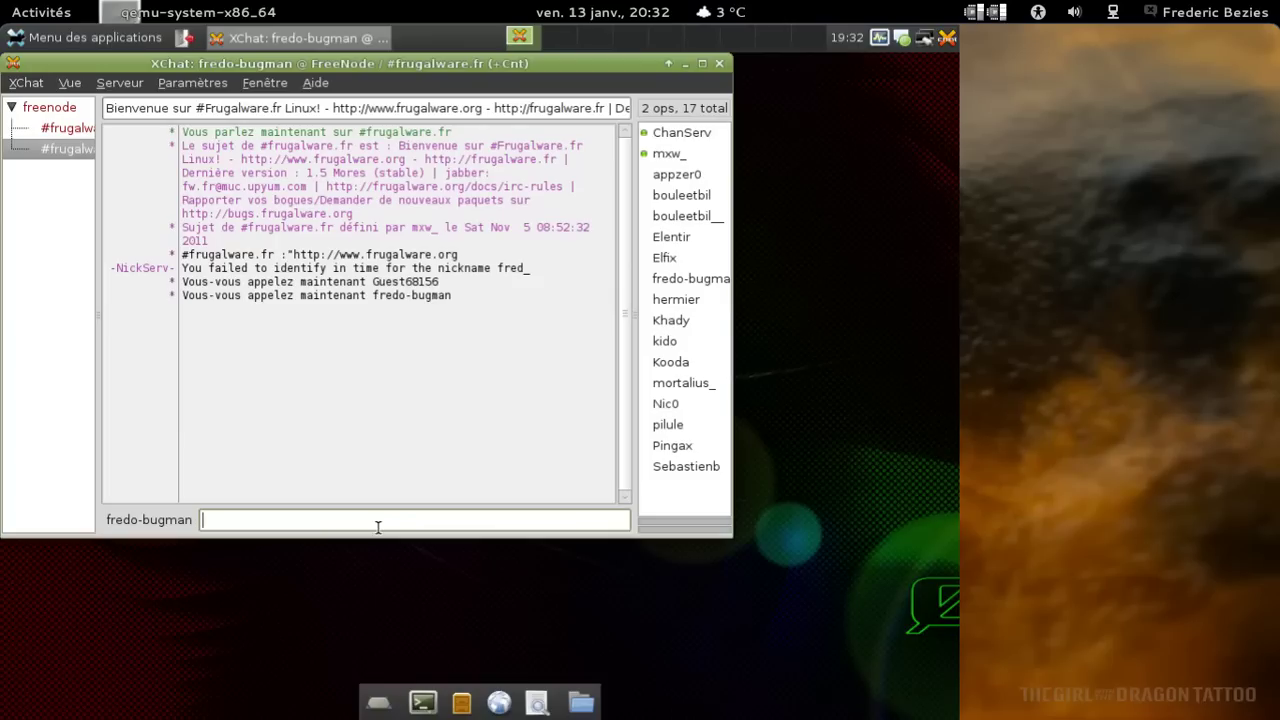
type("re ;)")
key("Return")
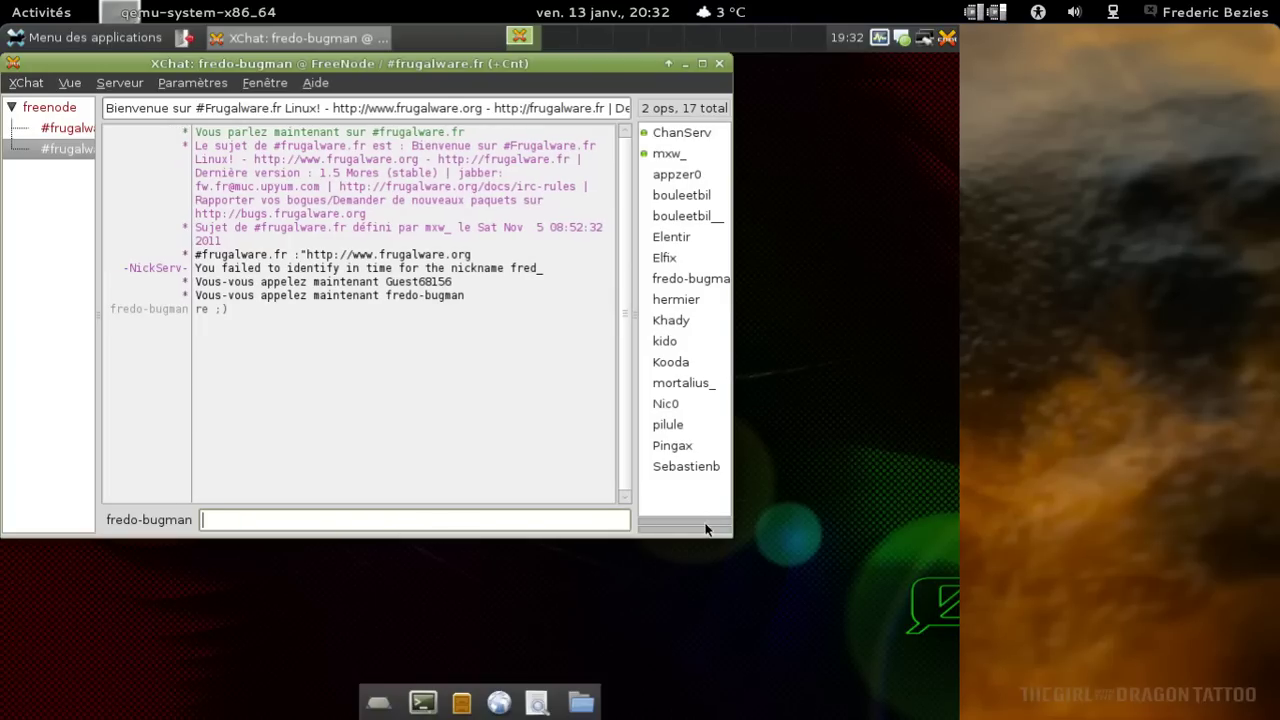
Widen the window and post 'juste un petit coucou depuis une 0linux virtualisé'.
left_click_drag(732, 536, 847, 611)
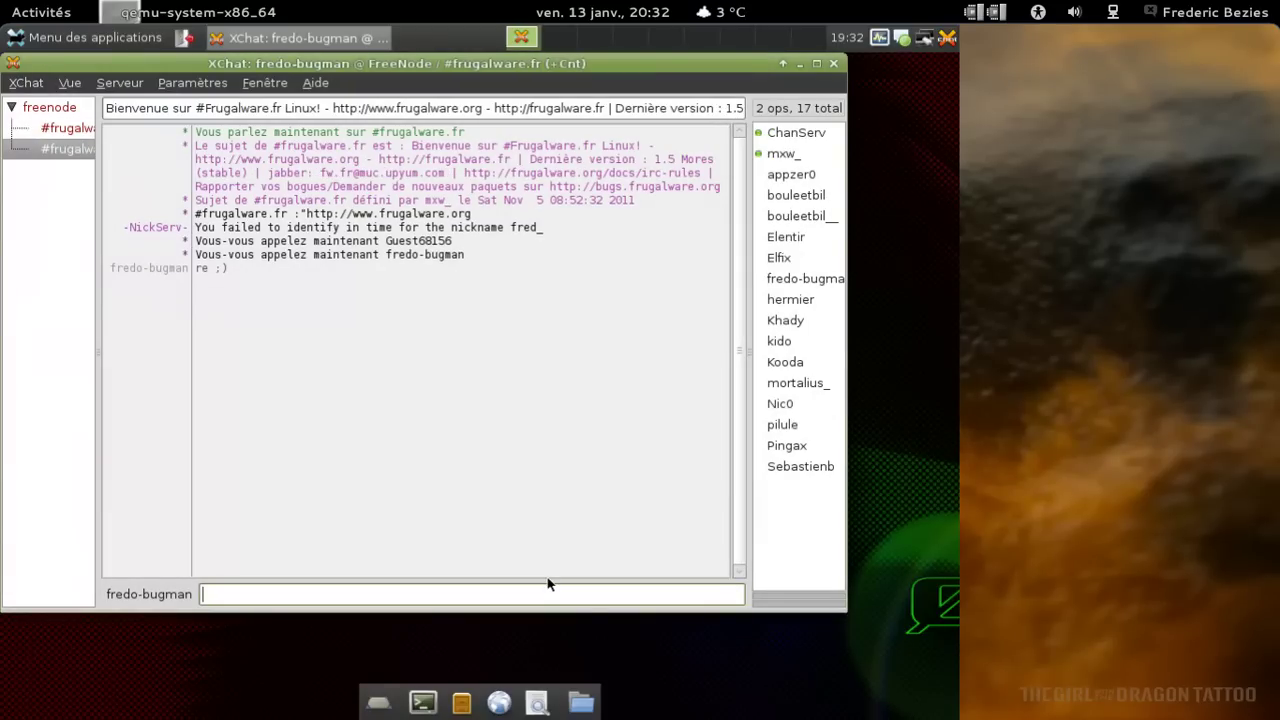
type("juste un petit coucou")
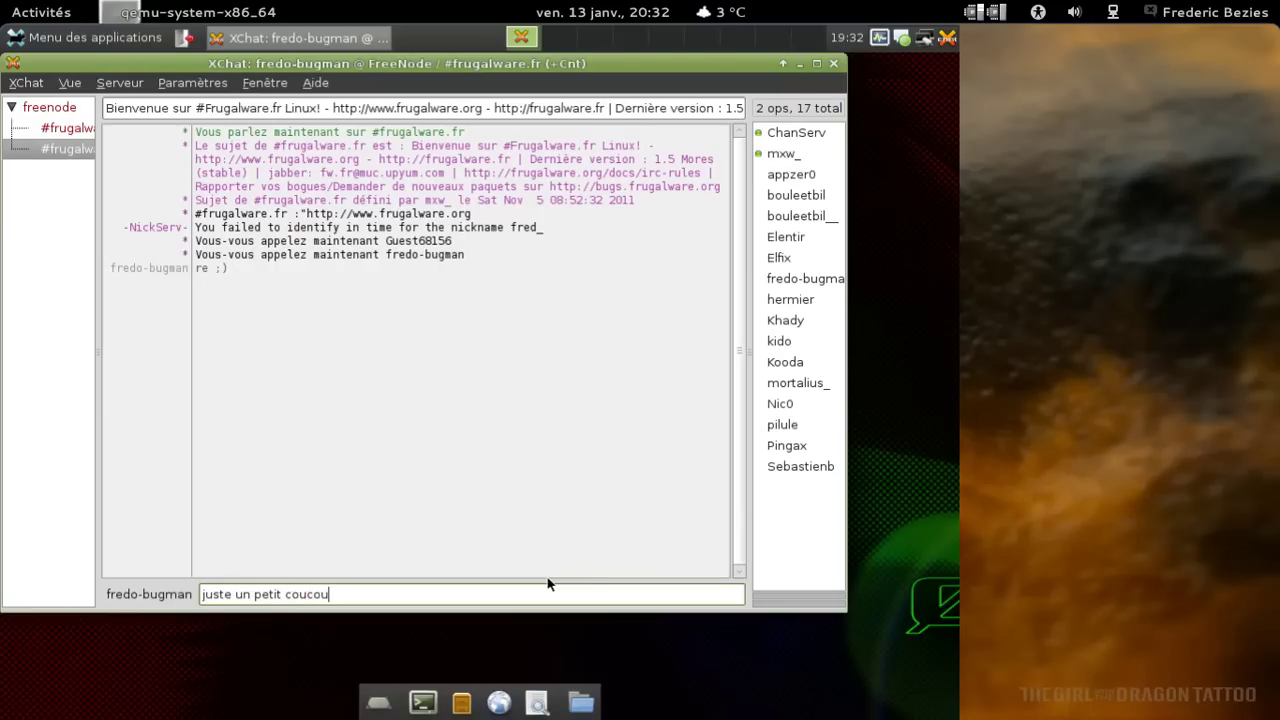
type(" depuis une 0linux virtualisé ;")
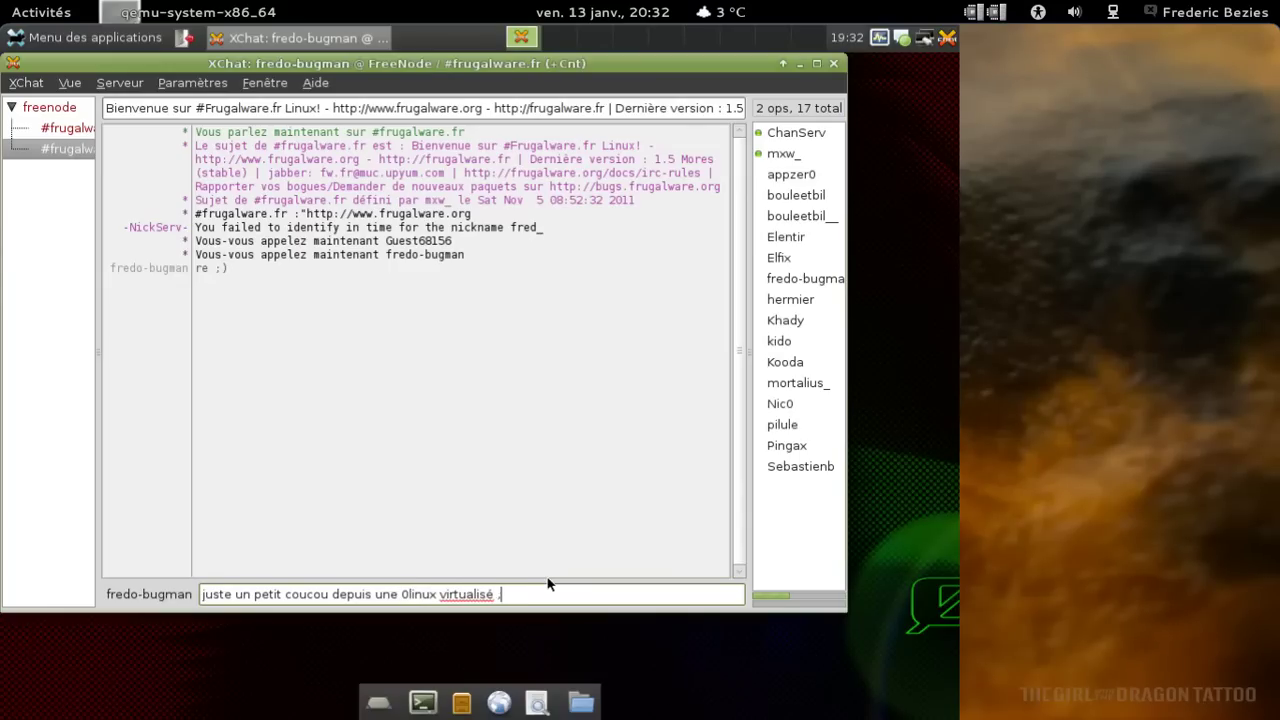
type("à)")
key("Return")
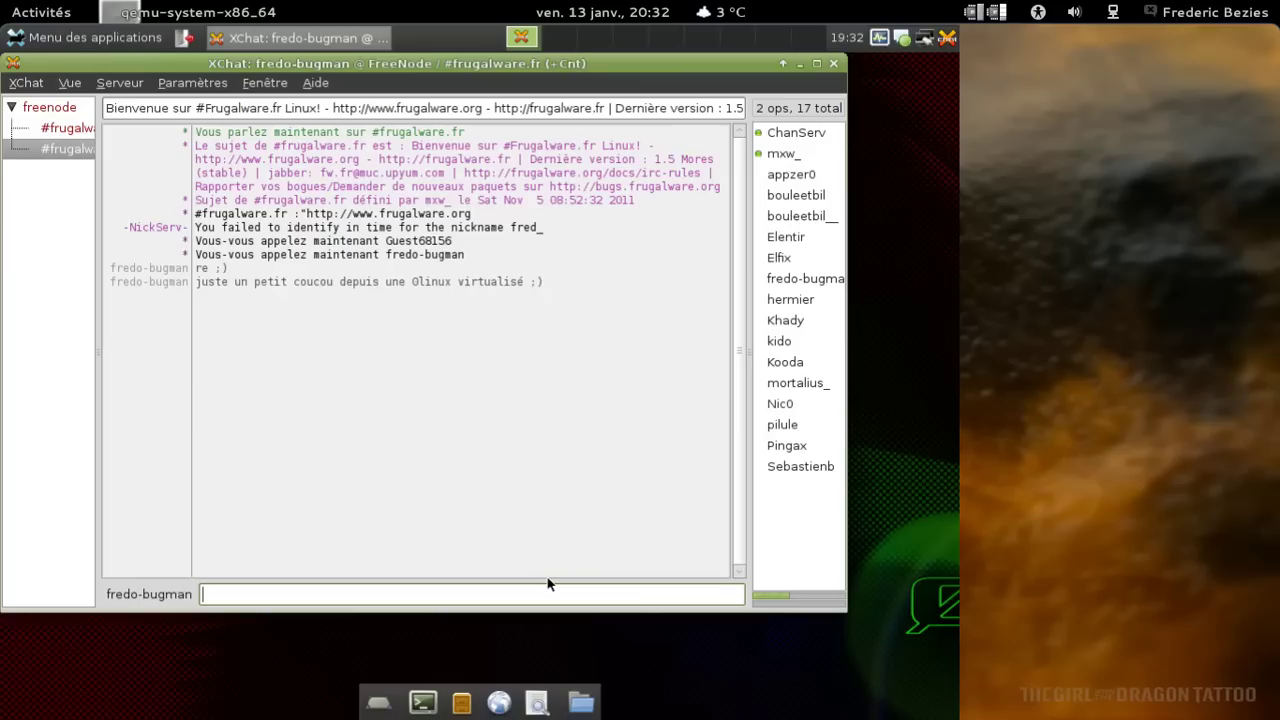
Tell a channel member 'tu auras ton petit article bientôt :)', then close XChat.
type("appze")
type("o")
type("o")
key("BackSpace")
key("BackSpace")
type("0, tu auras ton petit art")
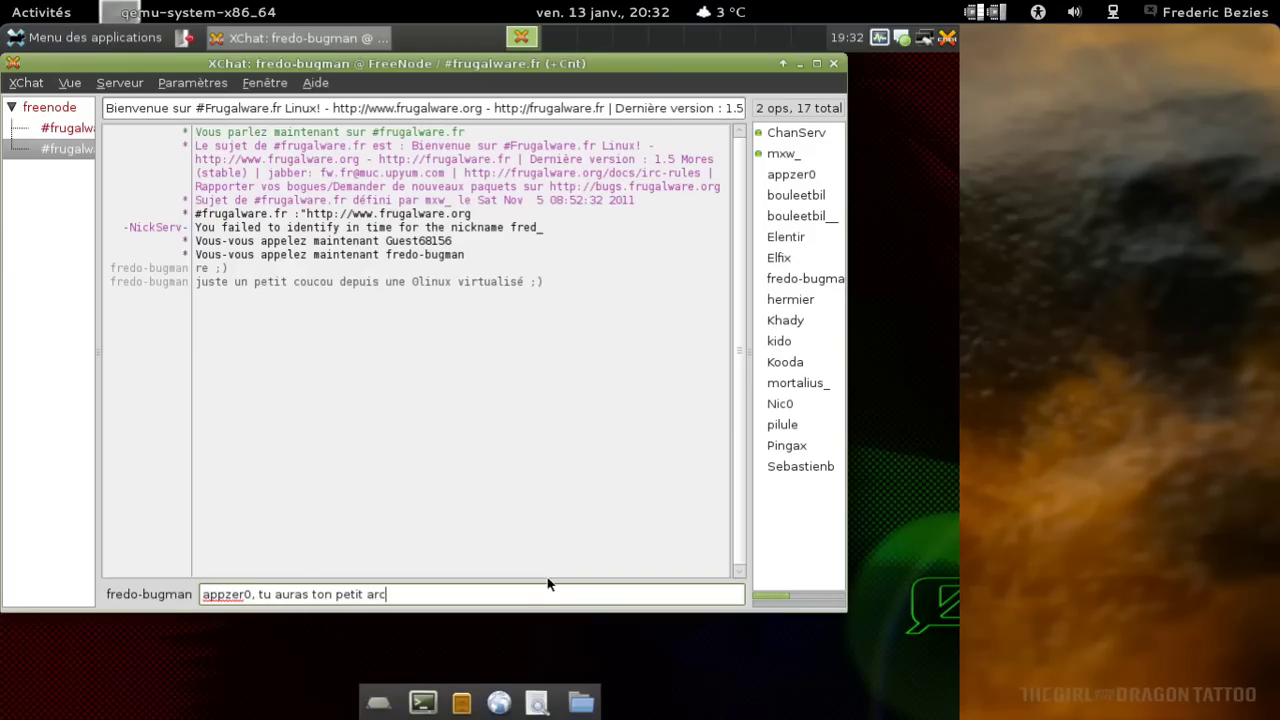
type("icle bientçot :")
key("Left")
key("Left")
key("Left")
key("BackSpace")
key("BackSpace")
type("o")
key("Return")
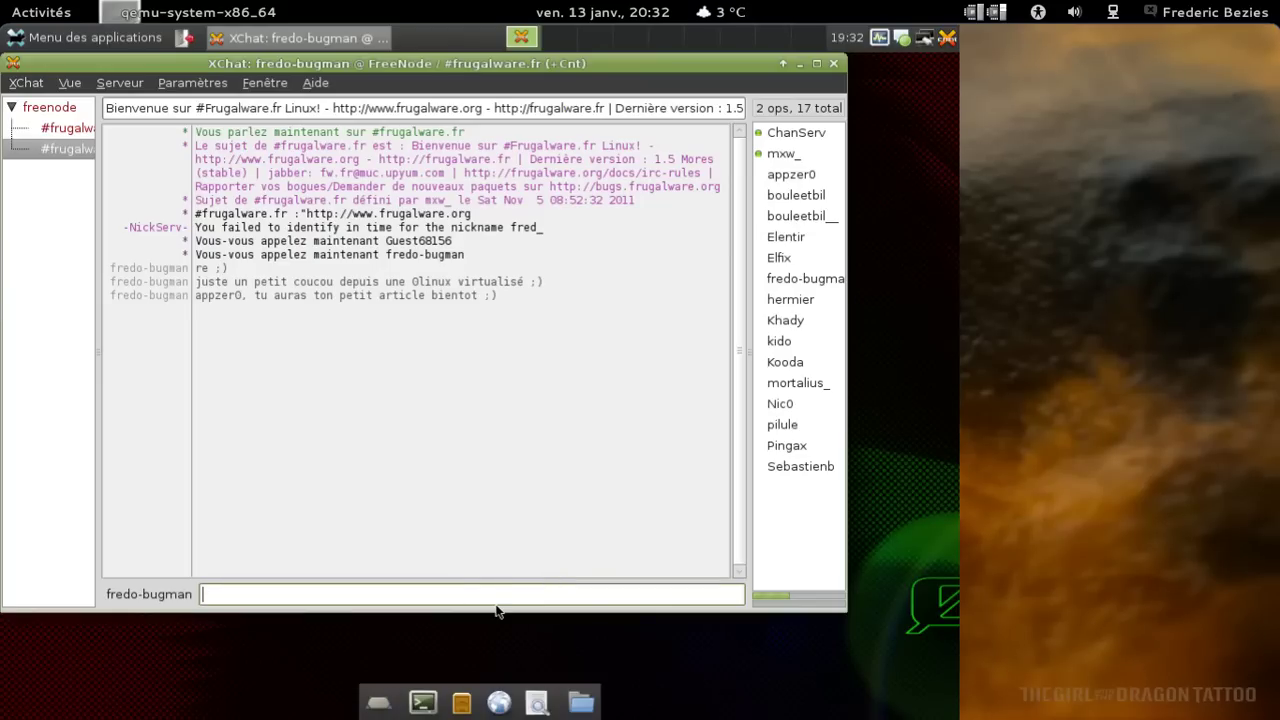
left_click(834, 66)
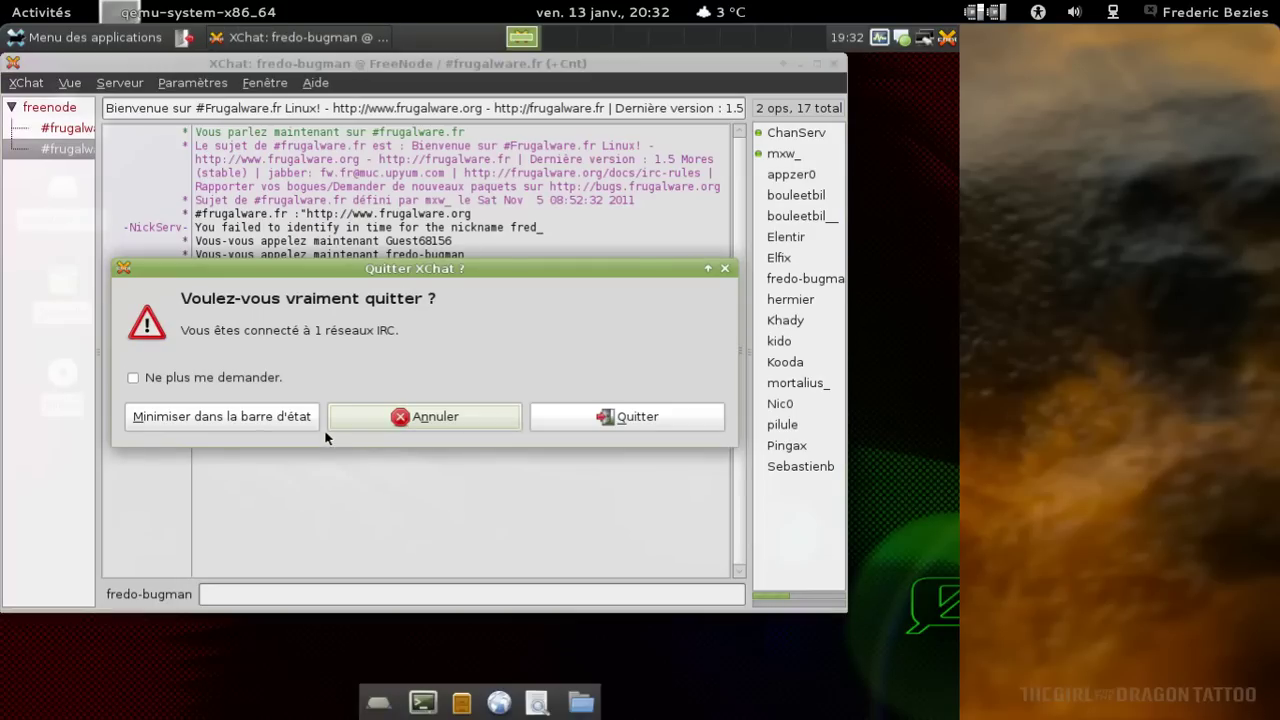
Quit XChat, Pidgin and the remaining tray application.
left_click(599, 427)
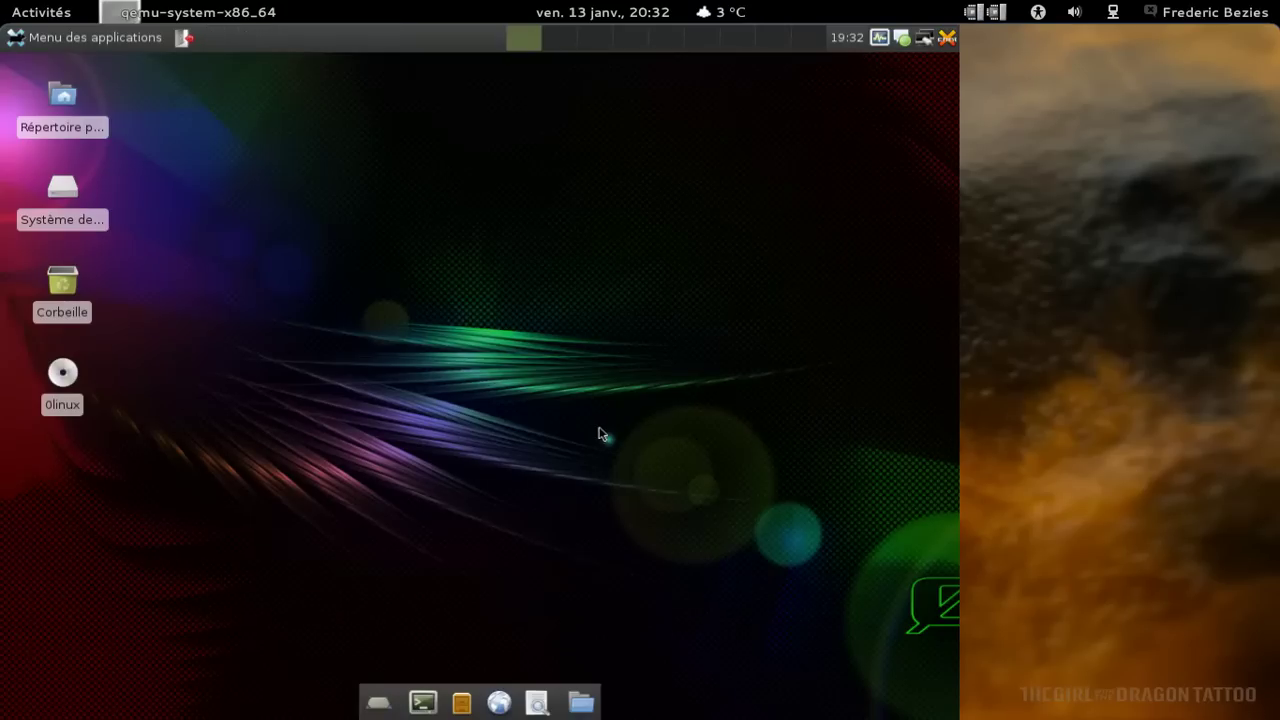
right_click(899, 38)
left_click(757, 292)
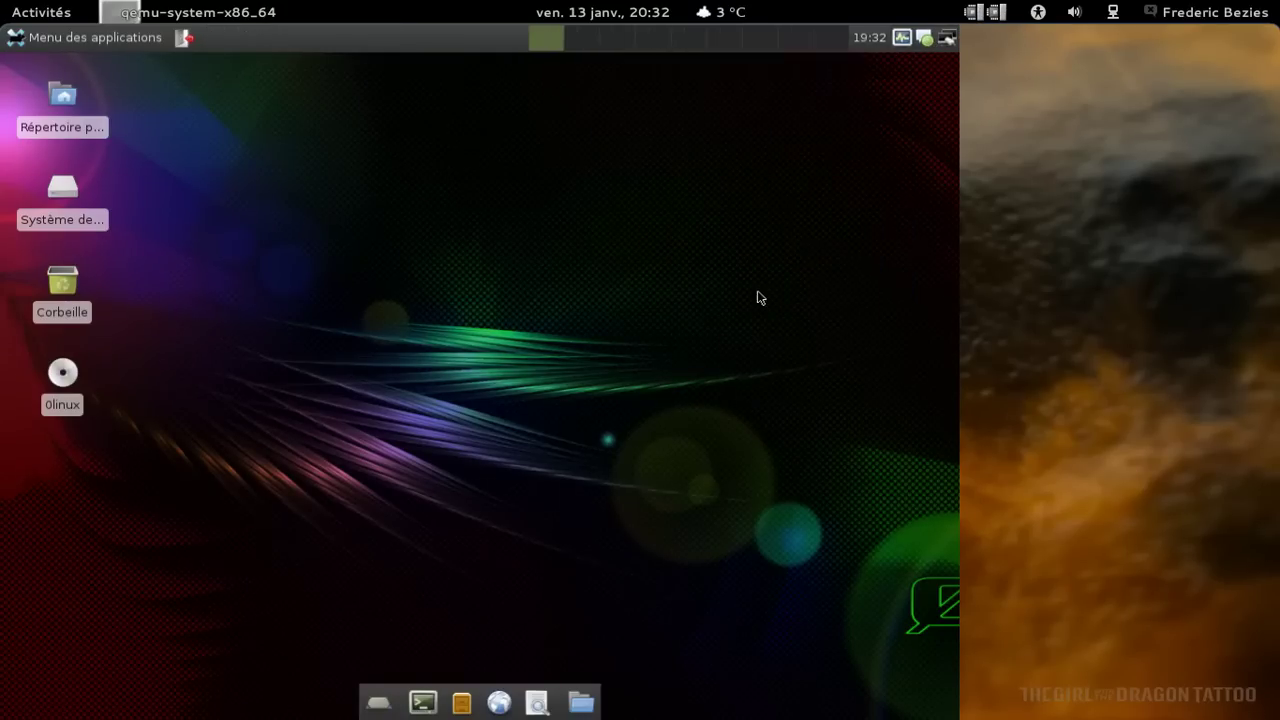
right_click(926, 38)
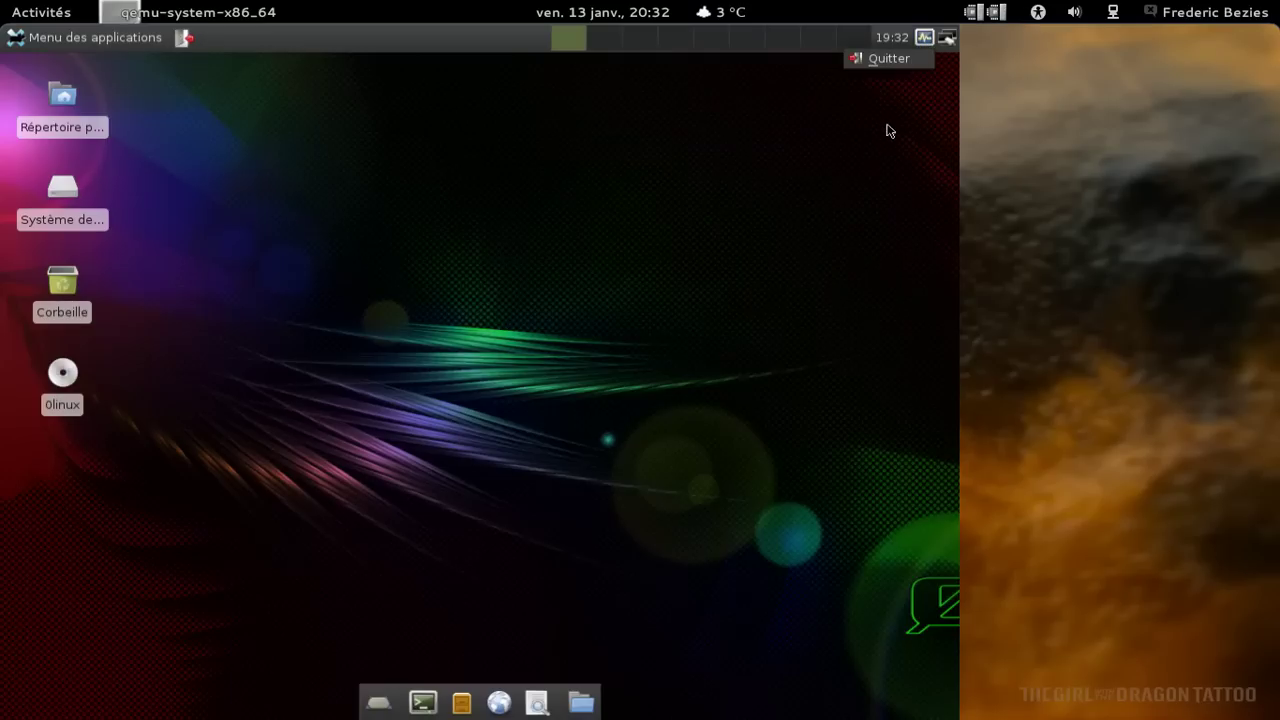
left_click(878, 64)
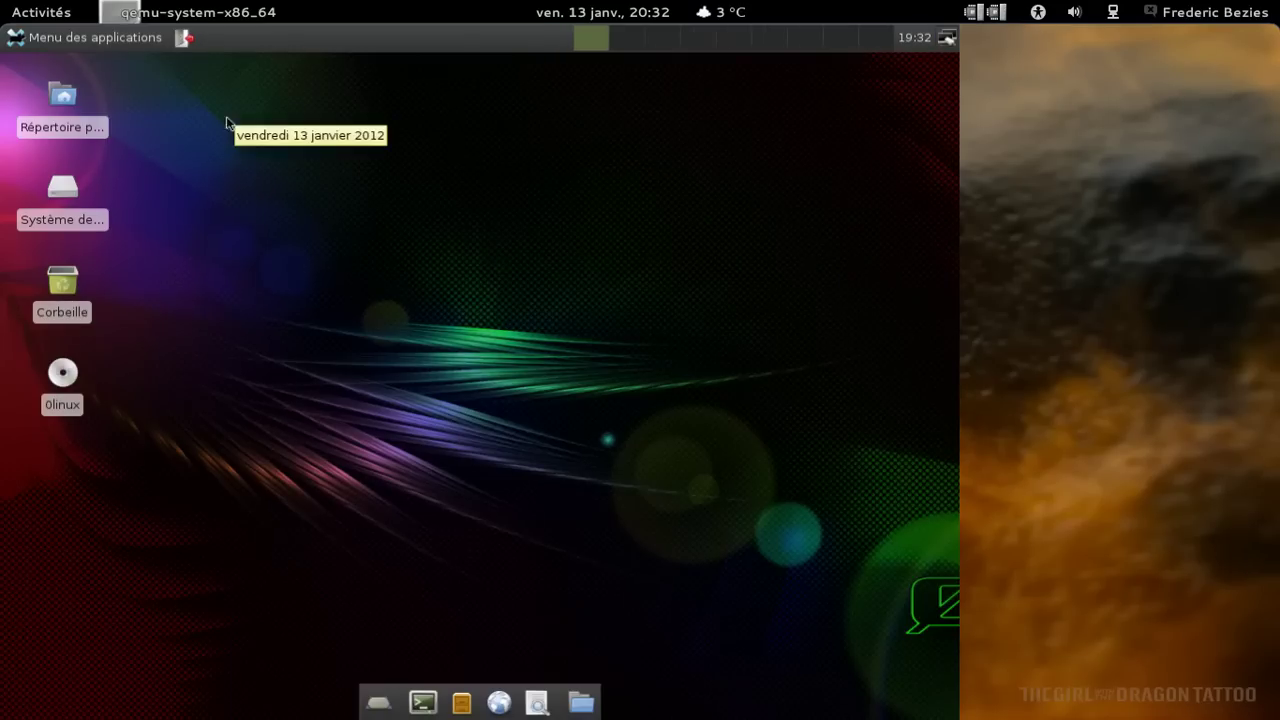
Choose Déconnexion from the applications menu to bring up the logout dialog.
left_click(87, 40)
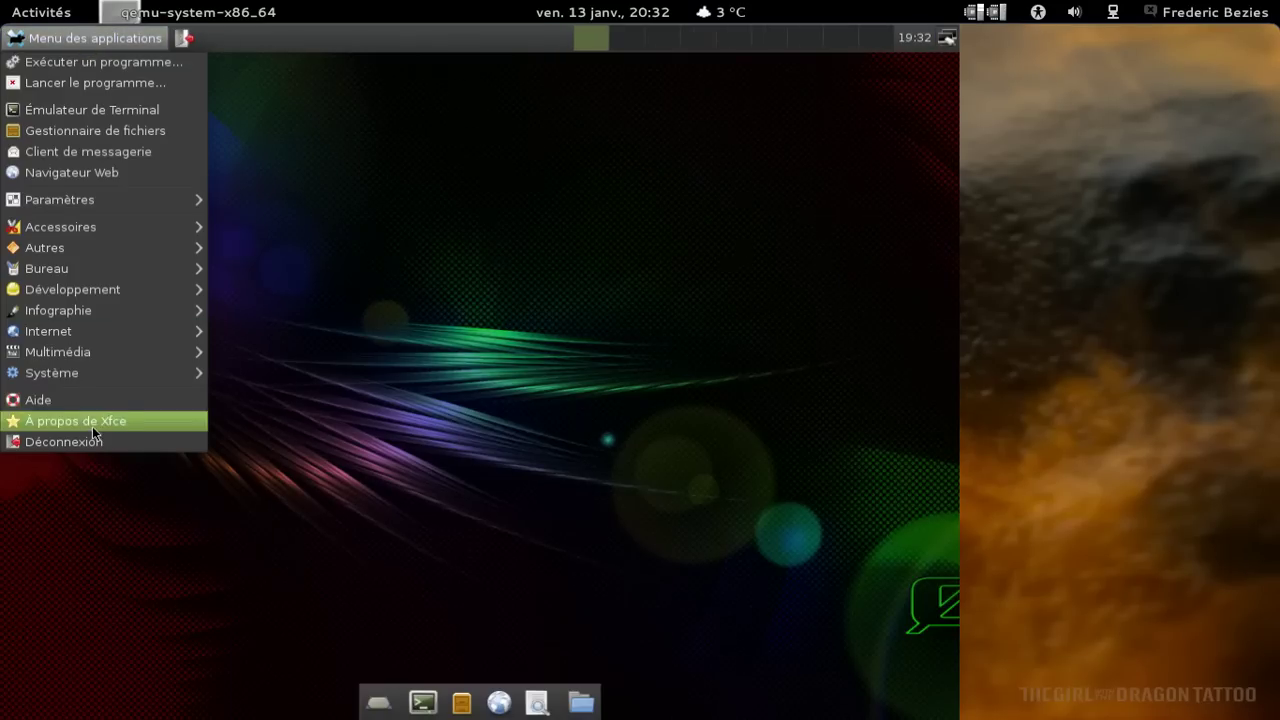
mouse_move(93, 374)
mouse_move(90, 350)
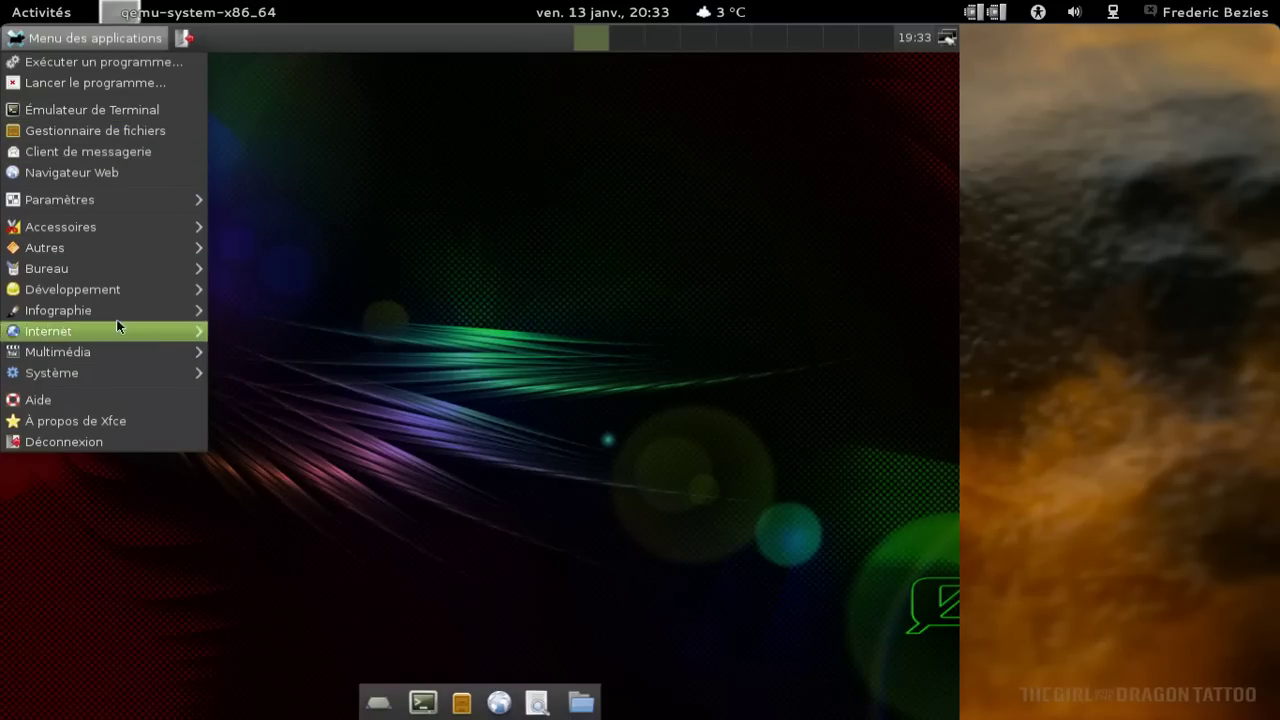
left_click(119, 441)
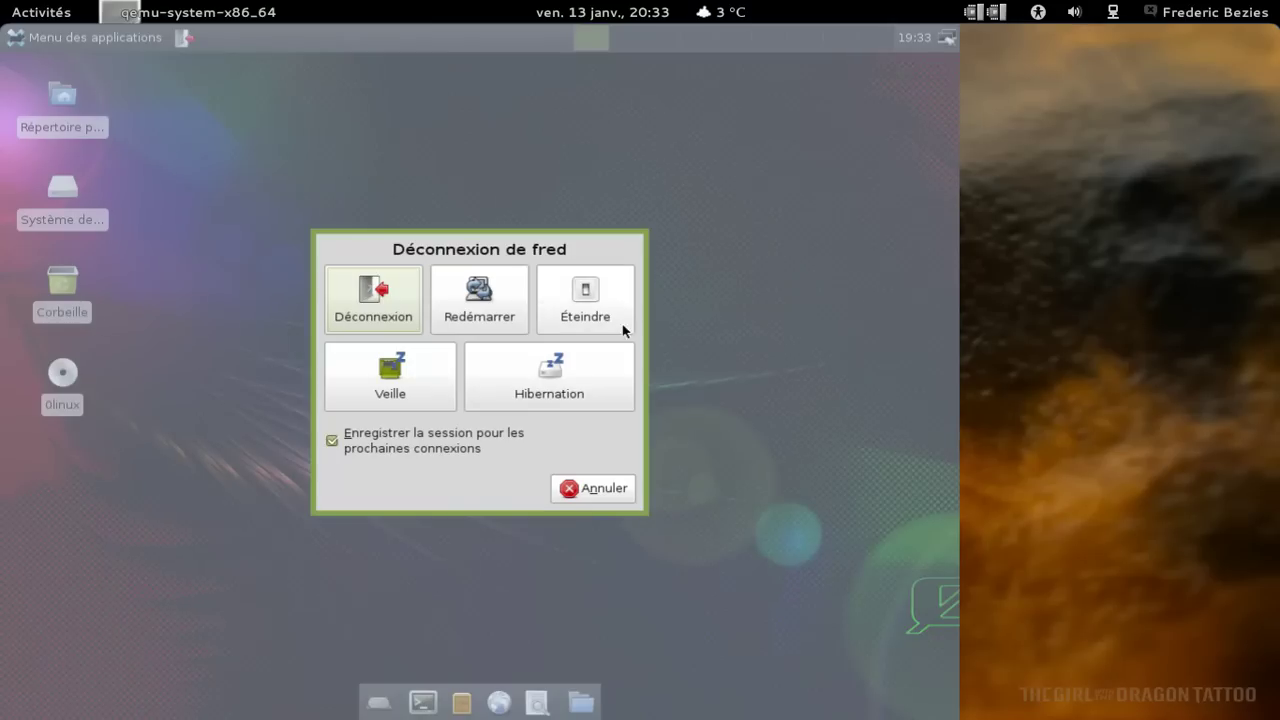